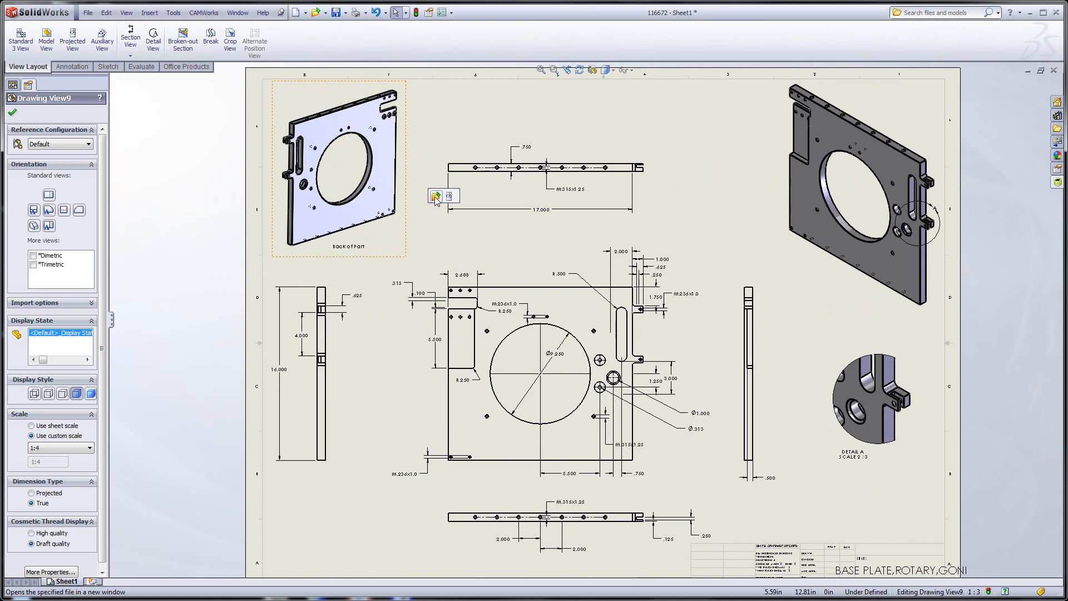
Step: Check in the add-ins list whether CAMWorks 2011 is active and set to load at start-up
middle_click_drag(356, 286, 492, 339)
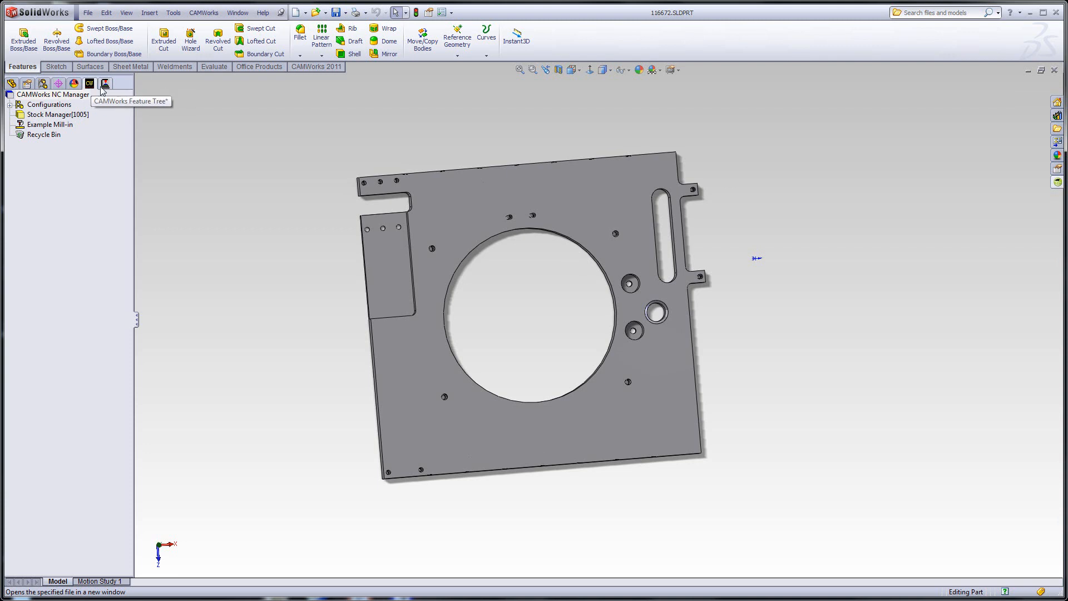
left_click(320, 67)
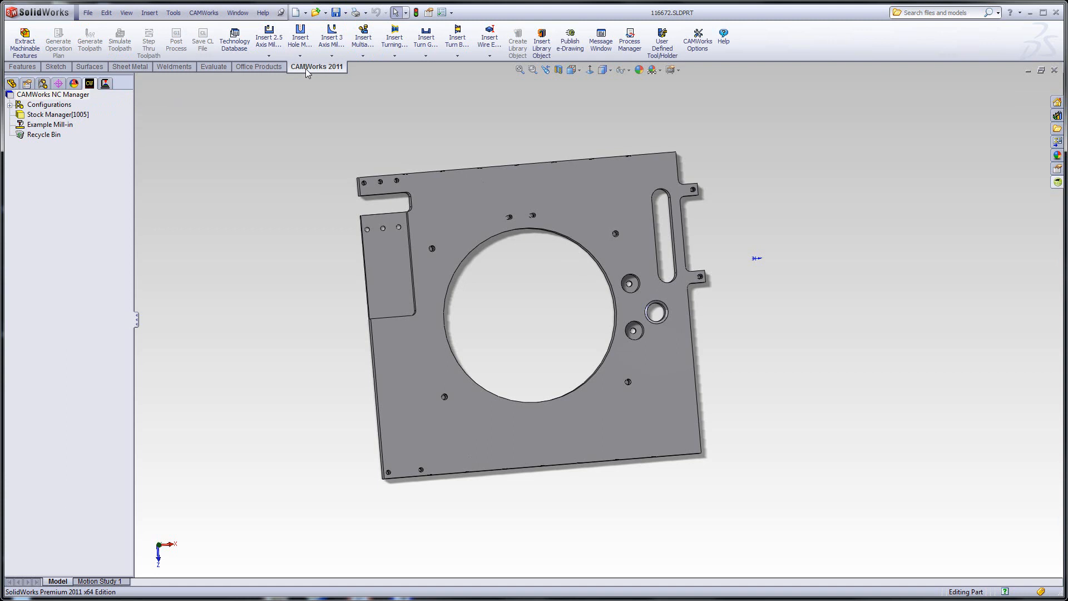
left_click(173, 12)
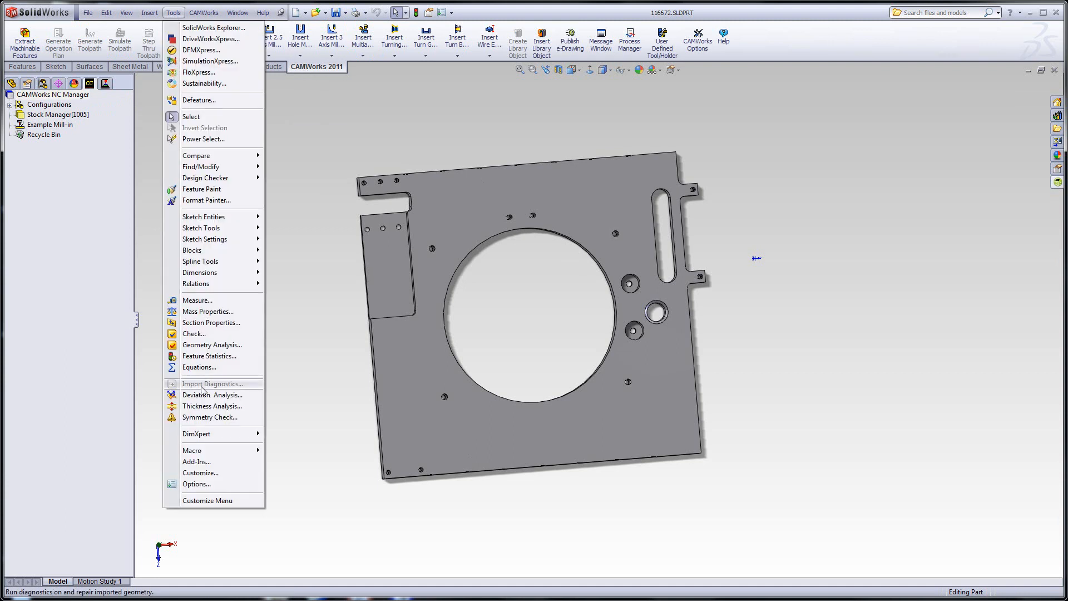
left_click(193, 462)
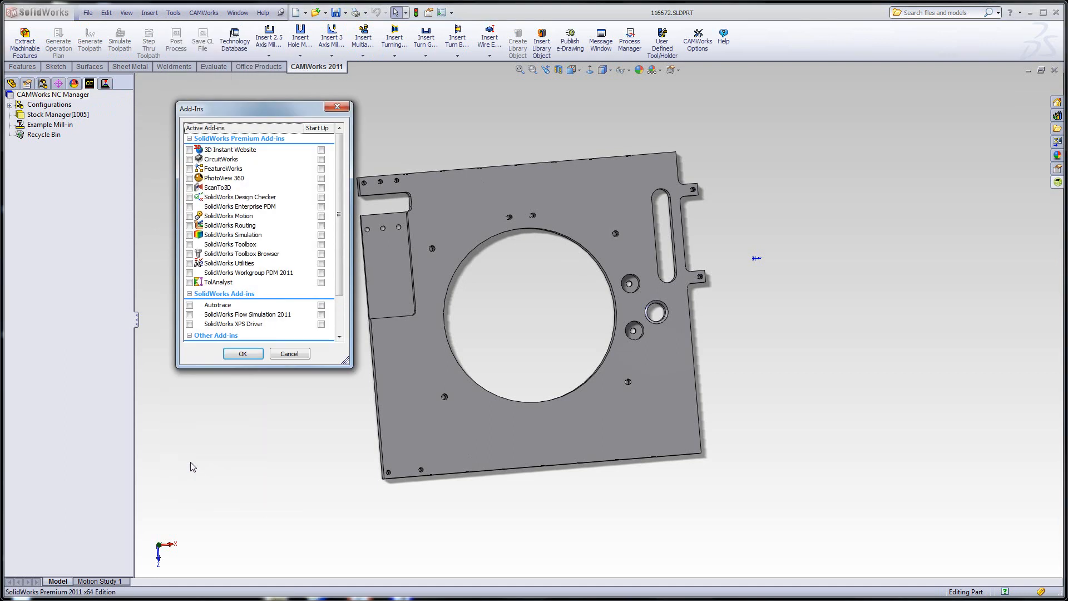
left_click_drag(339, 251, 339, 296)
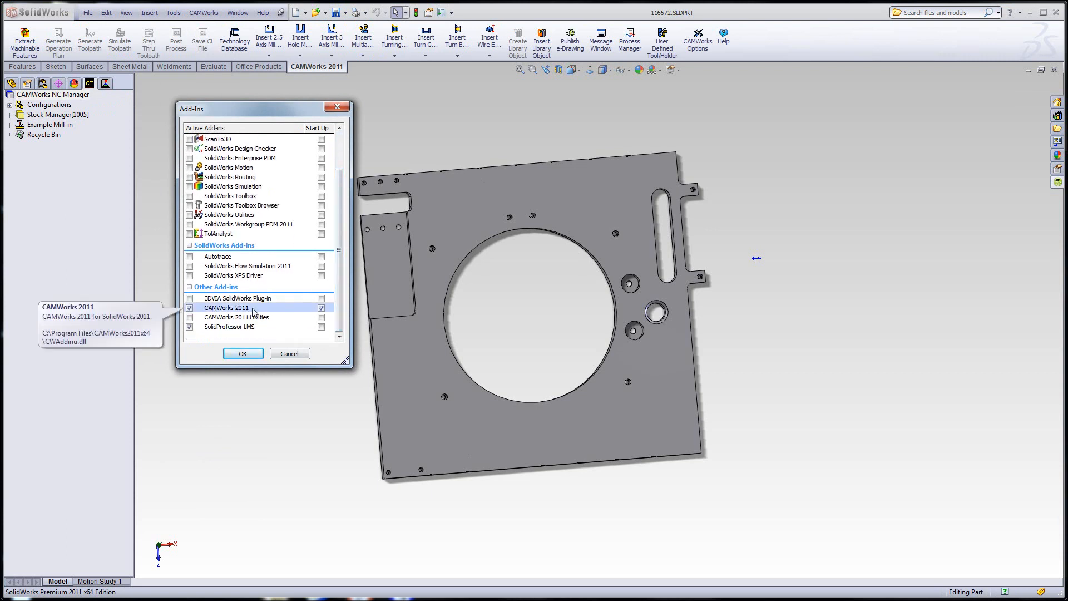
left_click(242, 354)
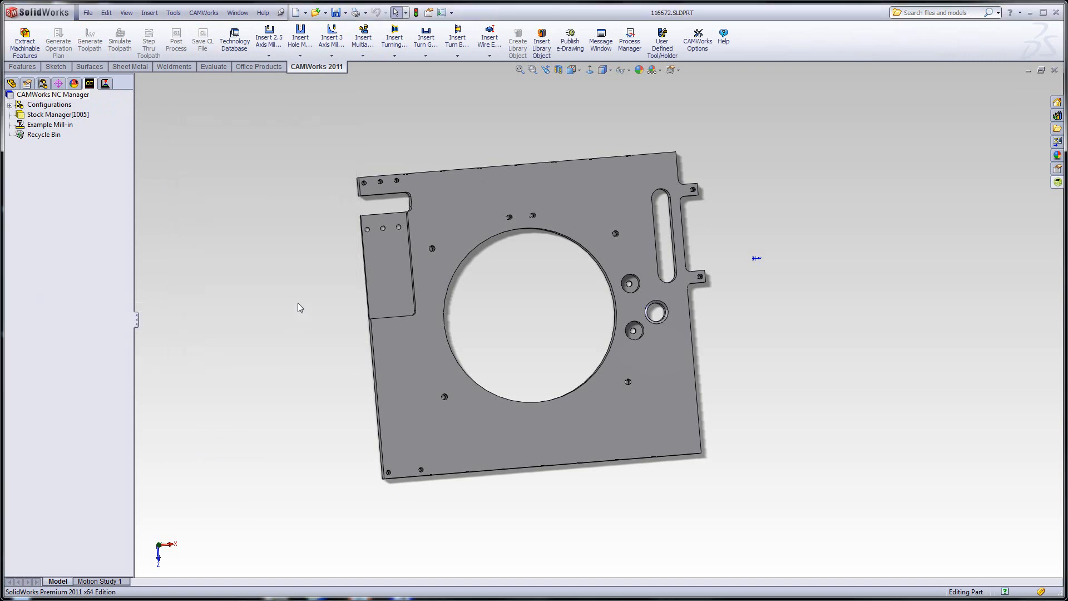
middle_click_drag(512, 282, 527, 304)
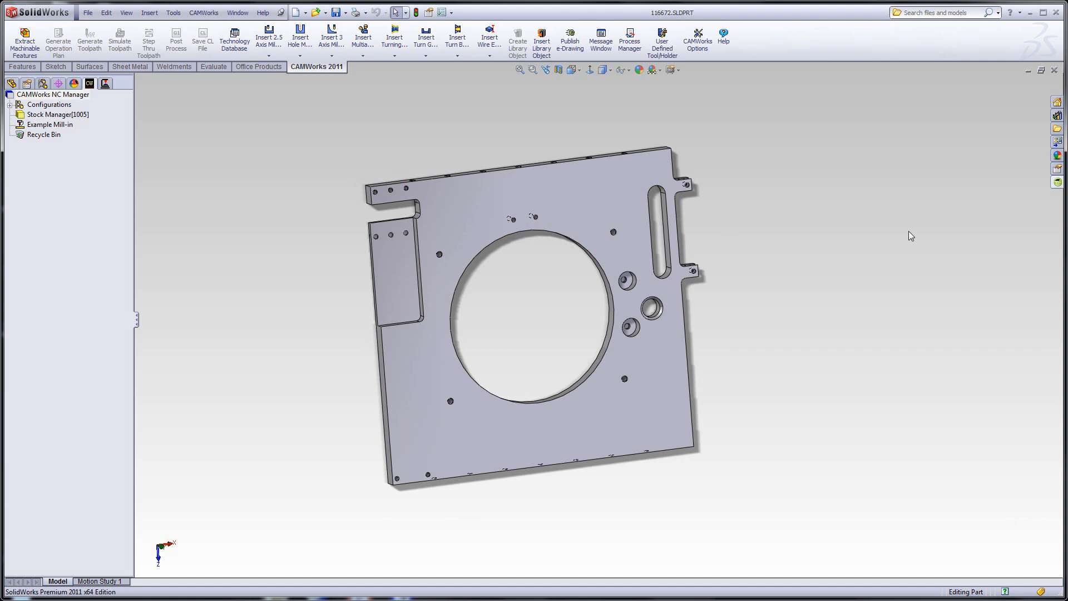
Step: Search the SolidProfessor courses for "camworks" and collapse the 2009 Mill, 2009 Turn and 2007 EDM lesson lists
left_click(1057, 183)
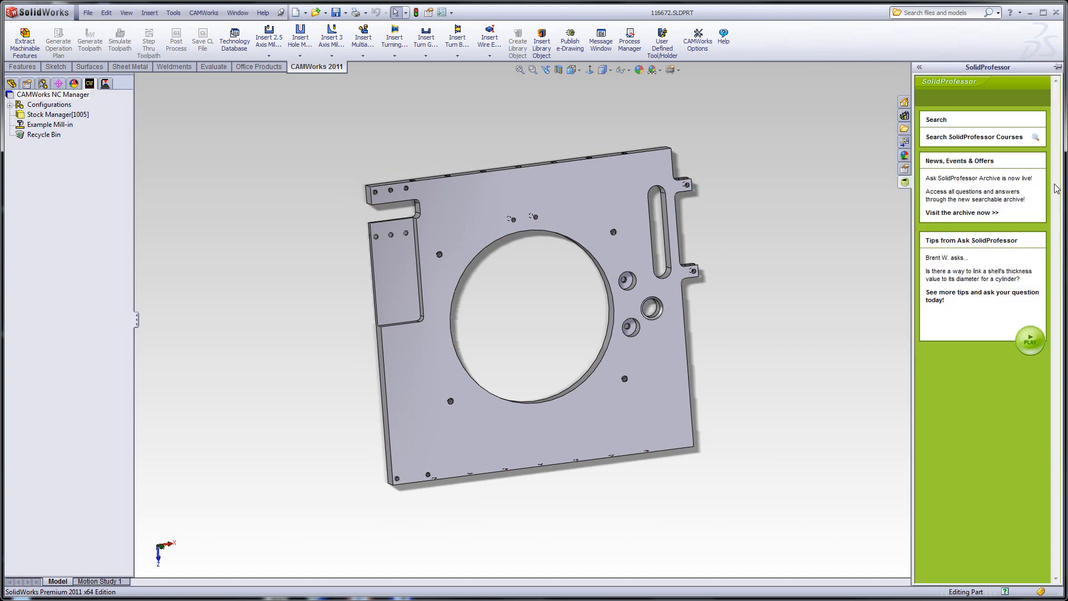
left_click(951, 138)
left_click(951, 101)
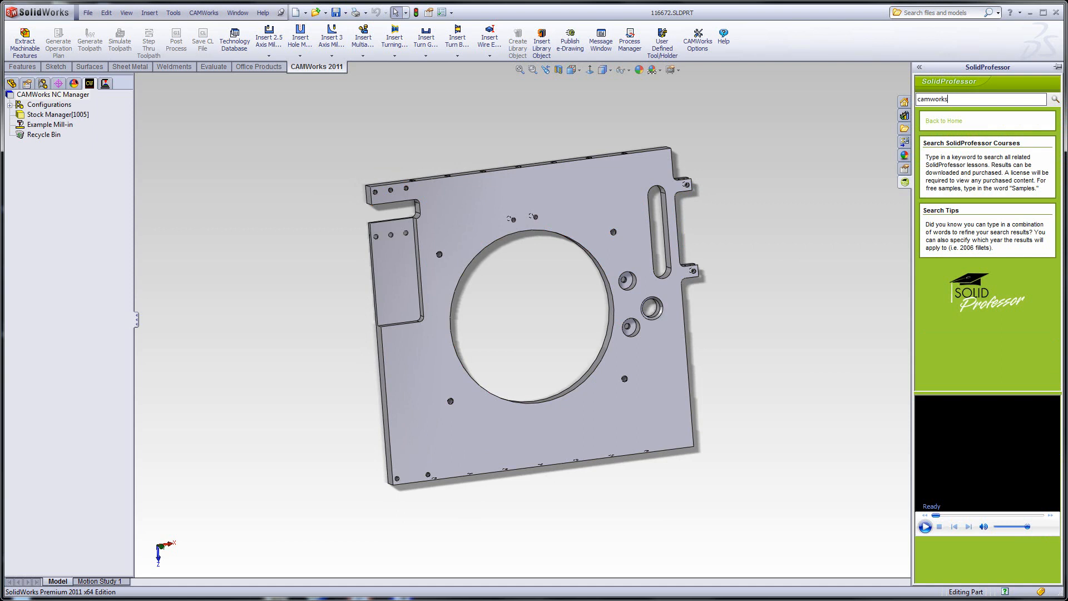
left_click(1054, 99)
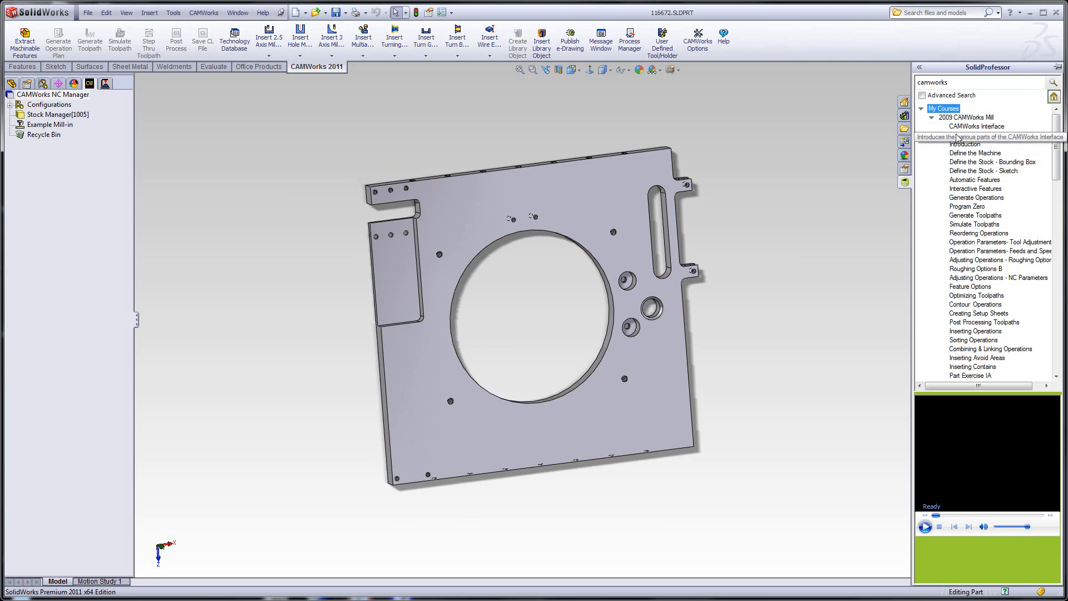
double_click(941, 118)
double_click(941, 127)
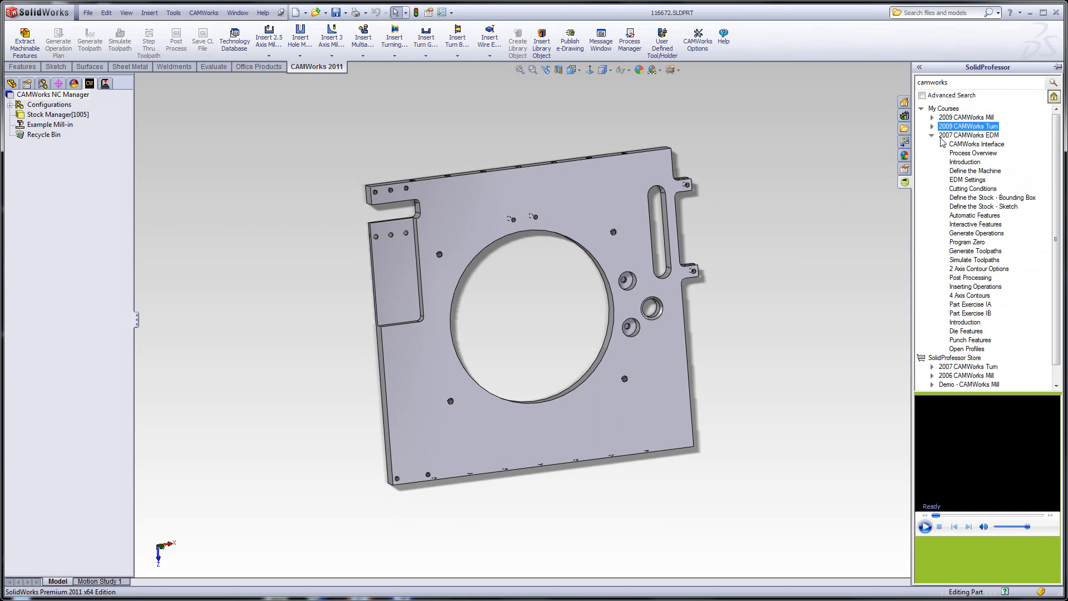
double_click(961, 135)
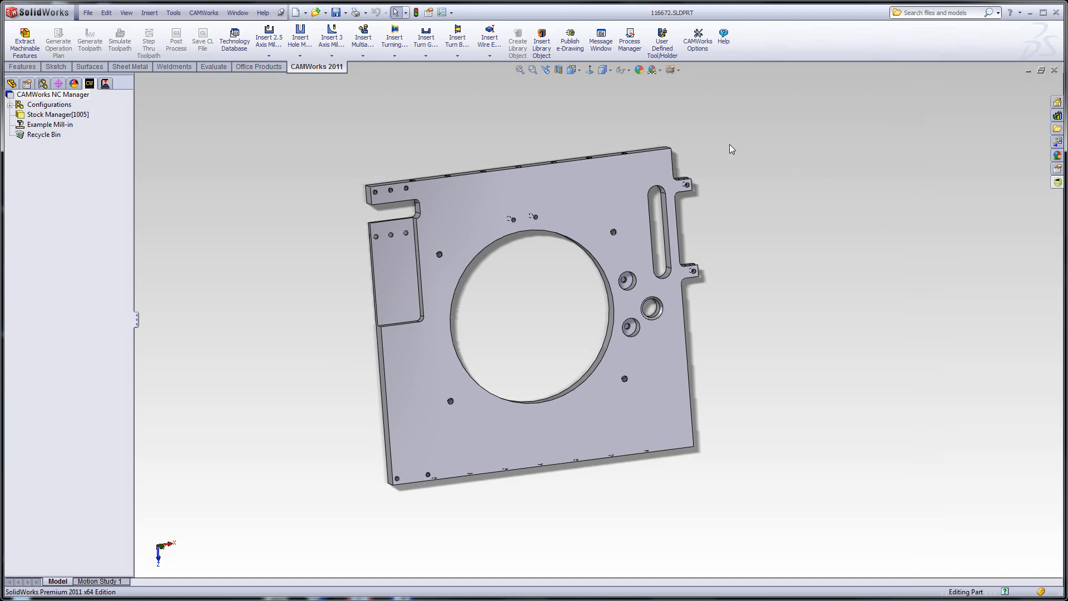
Step: Edit the stock definition so the bounding box has uniform offsets of 0.2 in along X and Z
middle_click_drag(709, 206, 666, 110)
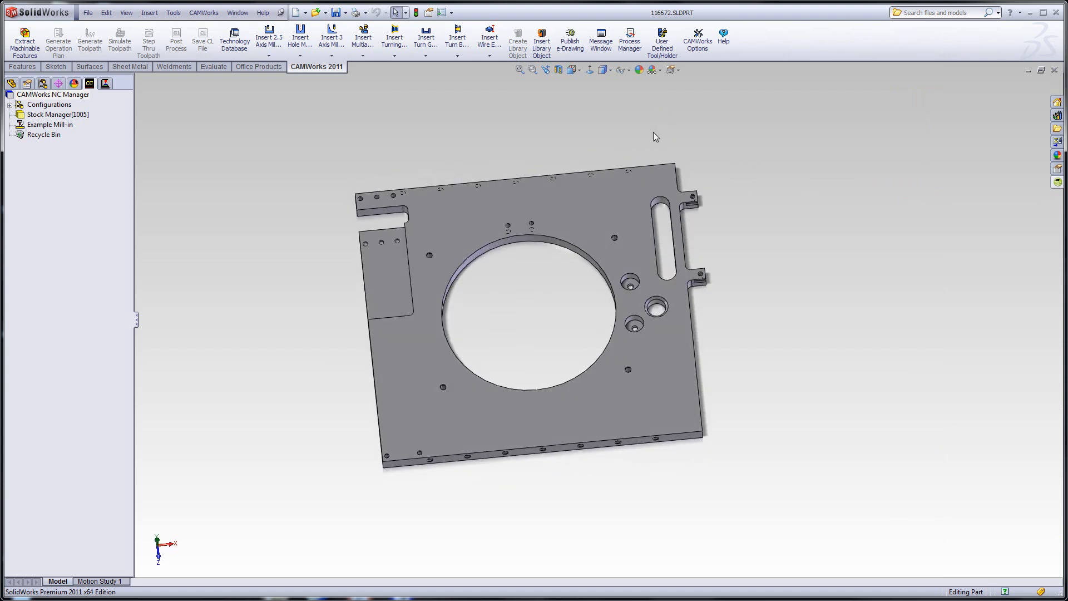
left_click(106, 84)
right_click(32, 118)
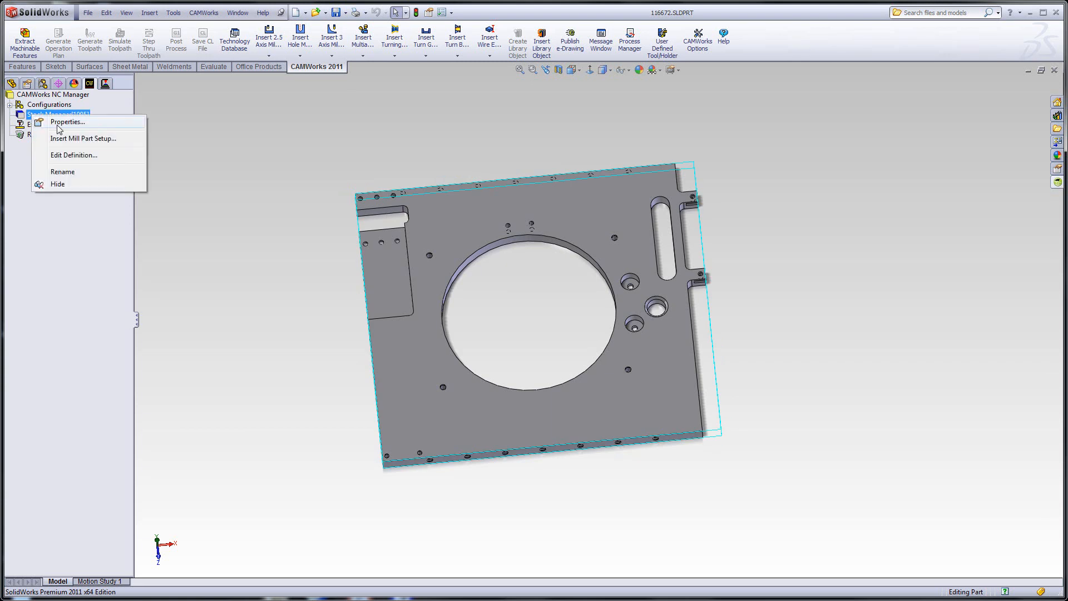
left_click(62, 156)
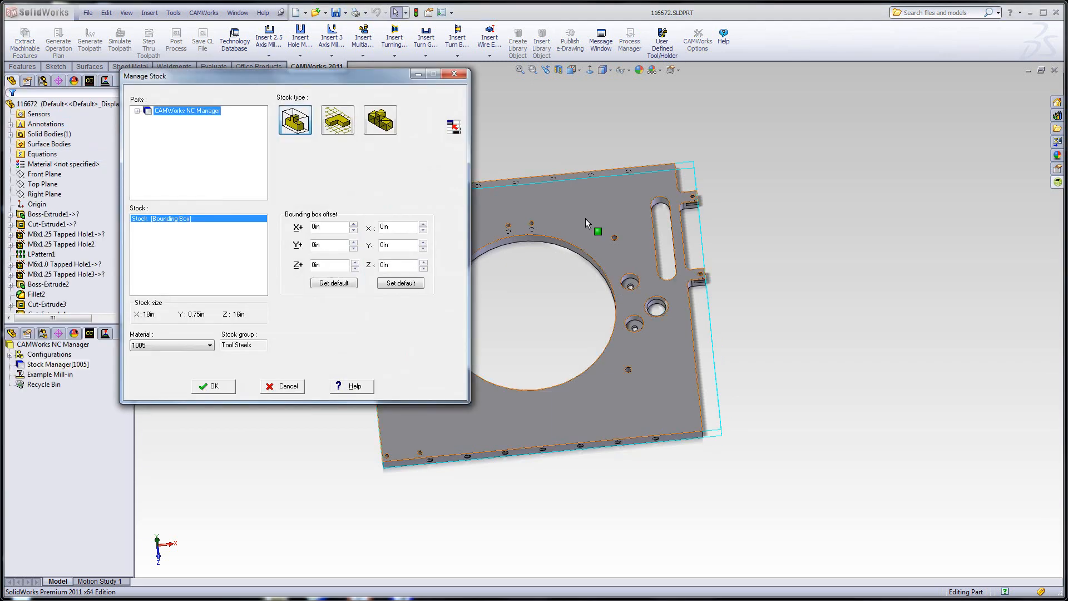
middle_click_drag(637, 281, 745, 210)
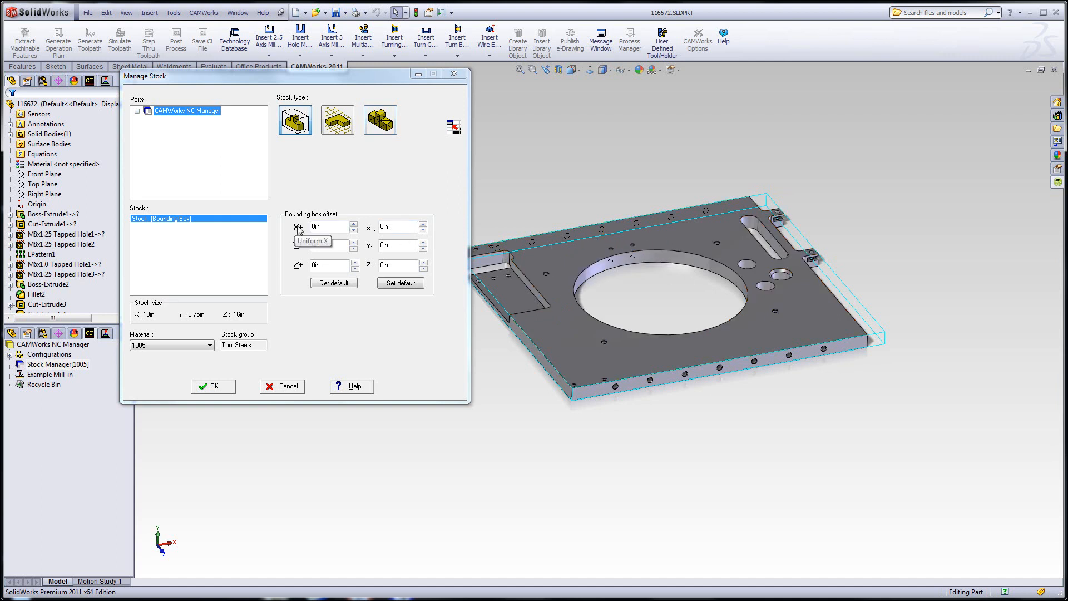
middle_click_drag(690, 214, 681, 315)
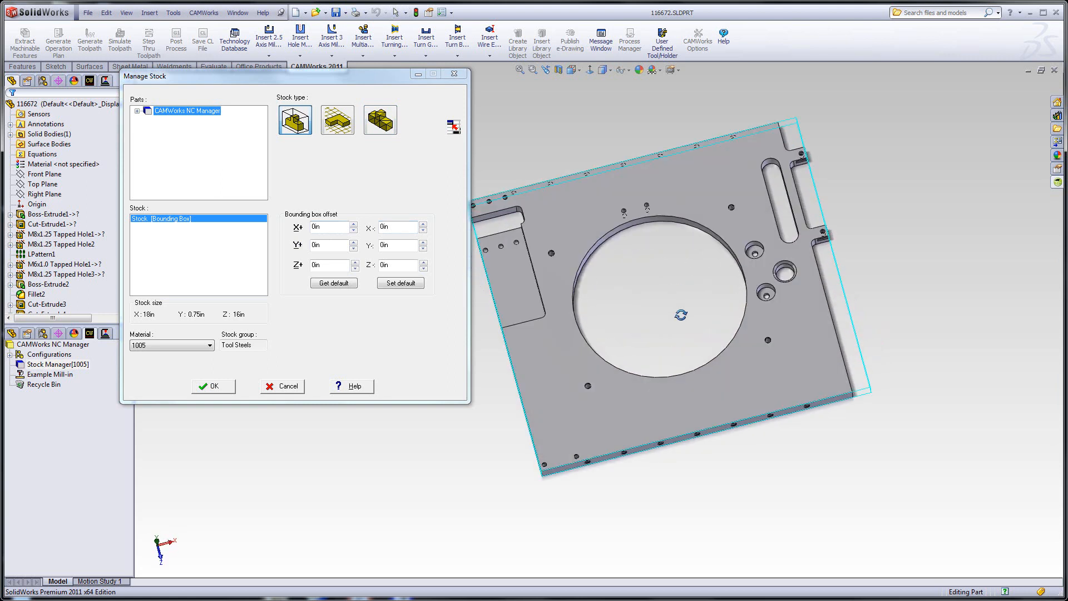
left_click(298, 227)
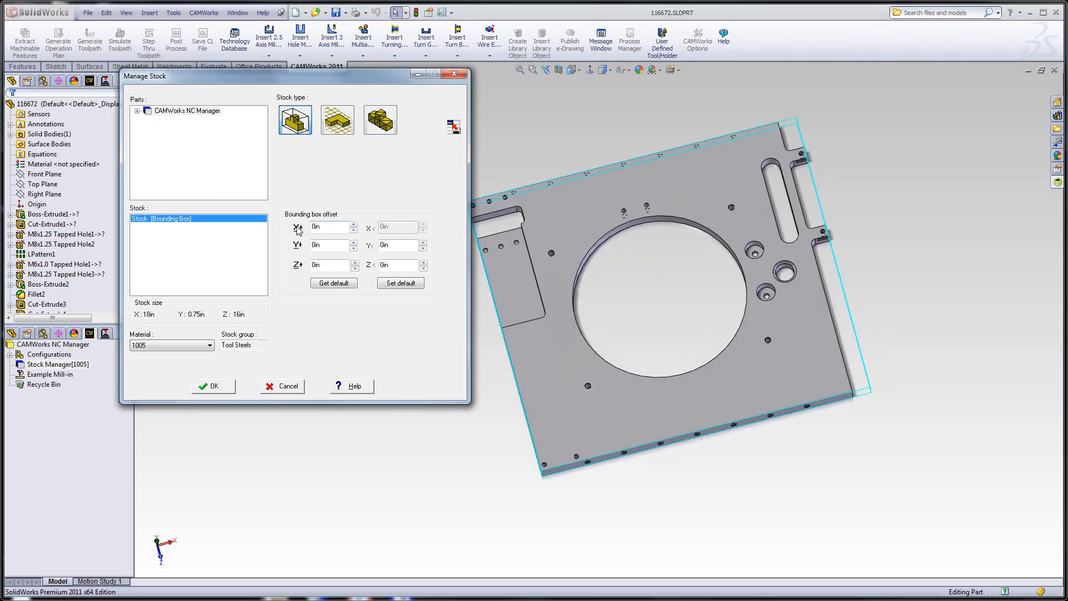
left_click(354, 224)
left_click(354, 225)
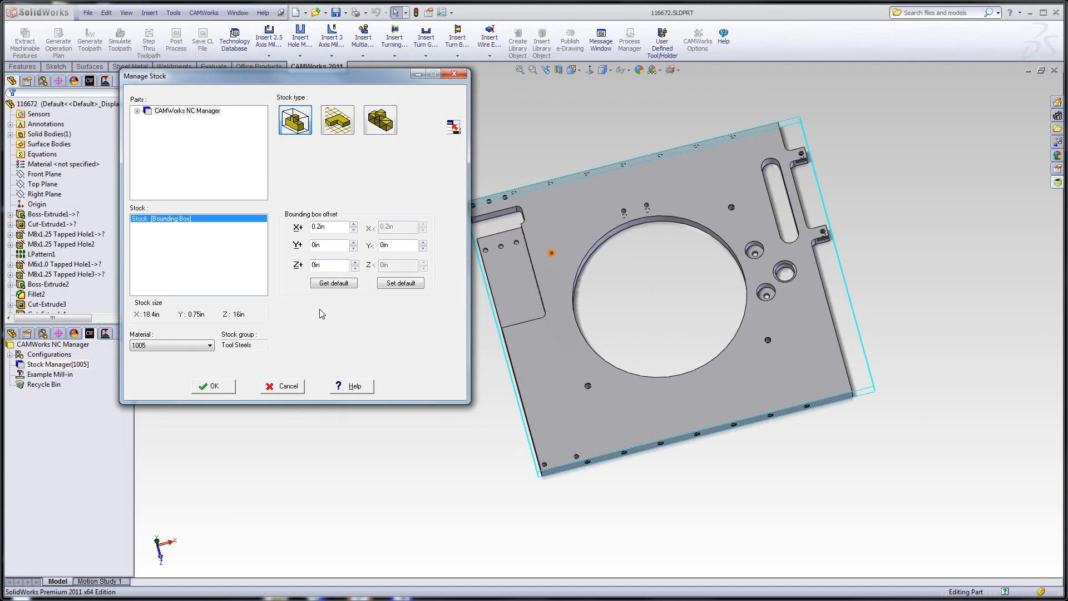
left_click(355, 262)
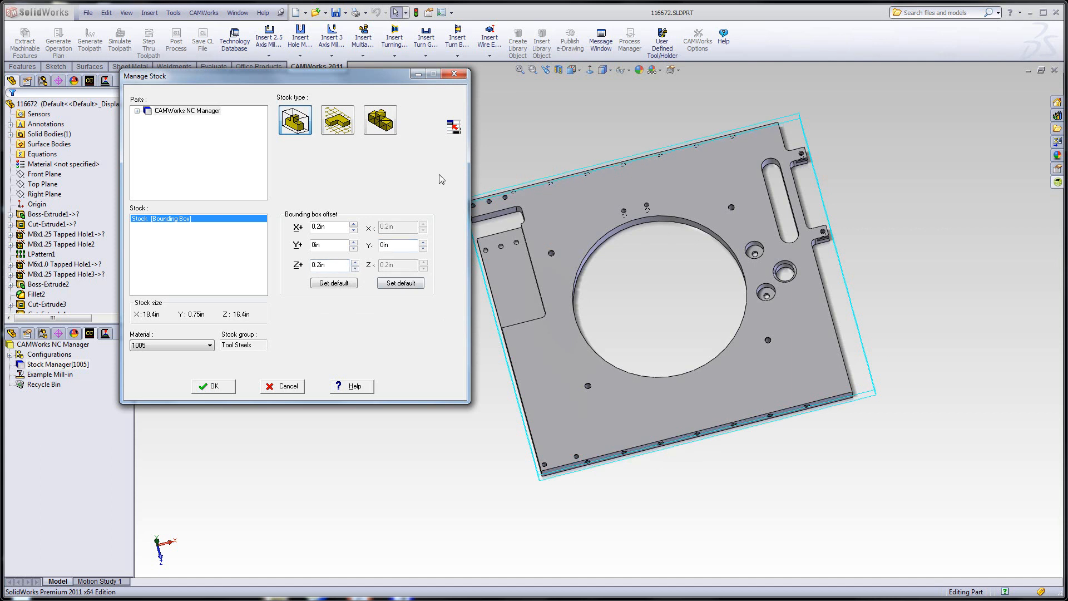
Step: Set the stock material to 6061-T6 and accept the stock definition
left_click(210, 346)
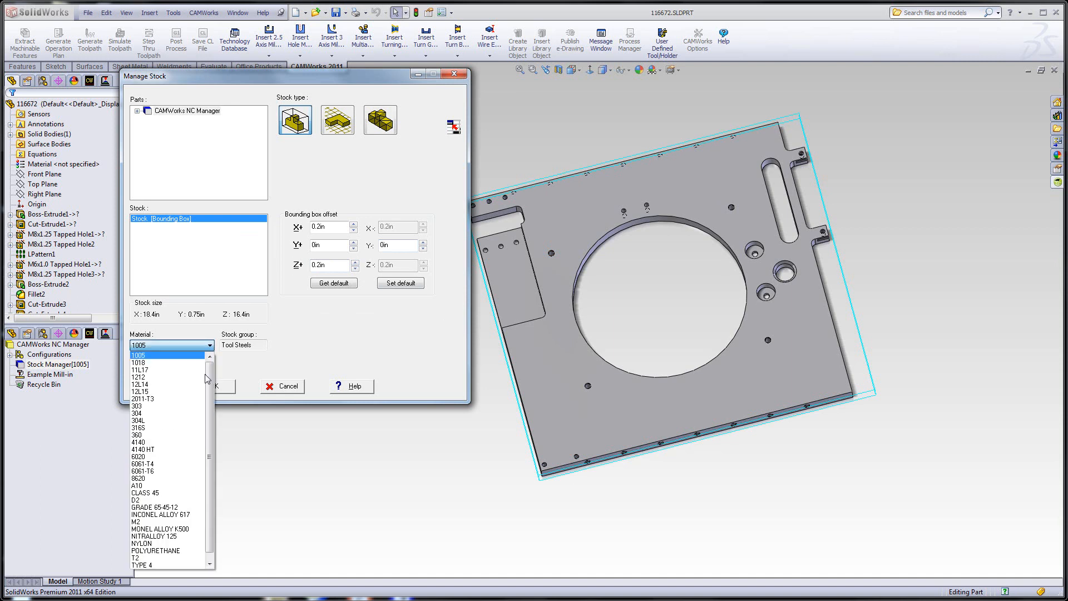
left_click(160, 472)
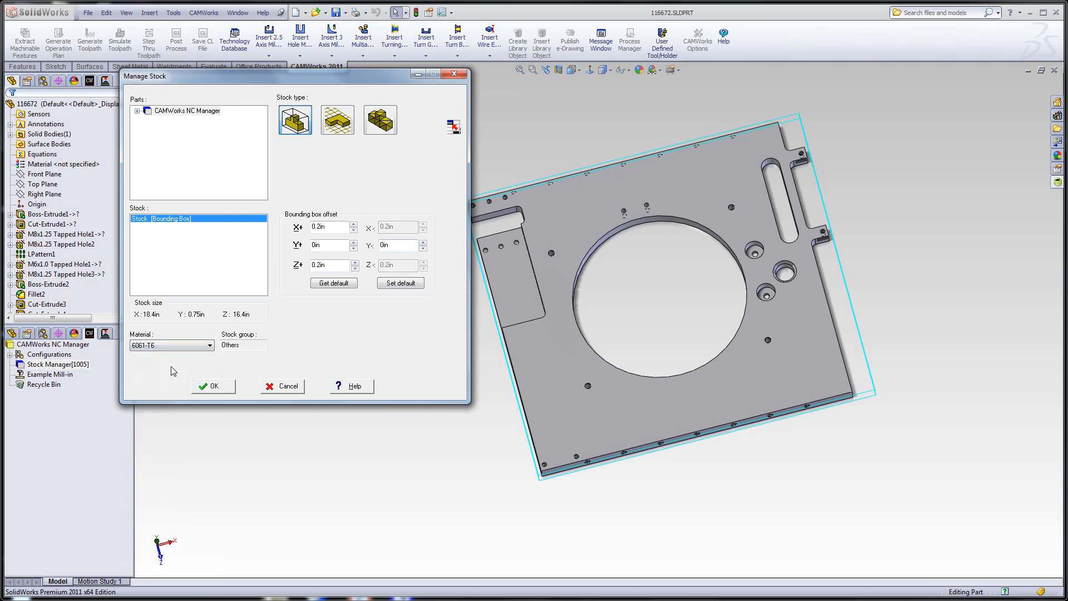
left_click(214, 386)
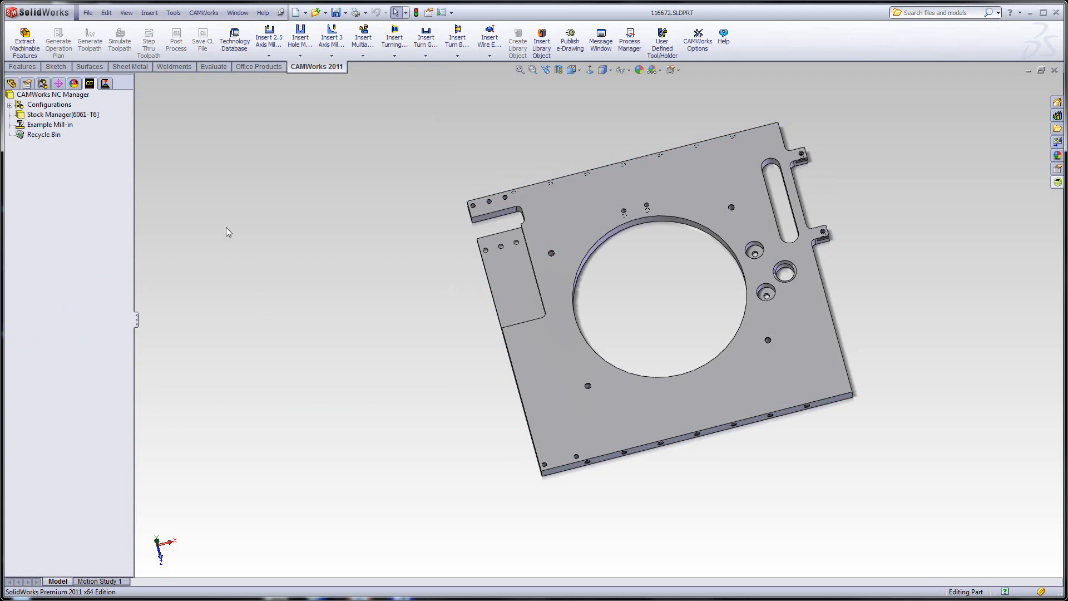
Step: Open the Example Mill-in machine definition and review the available machines, highlighting Example Mill-in
left_click(35, 125)
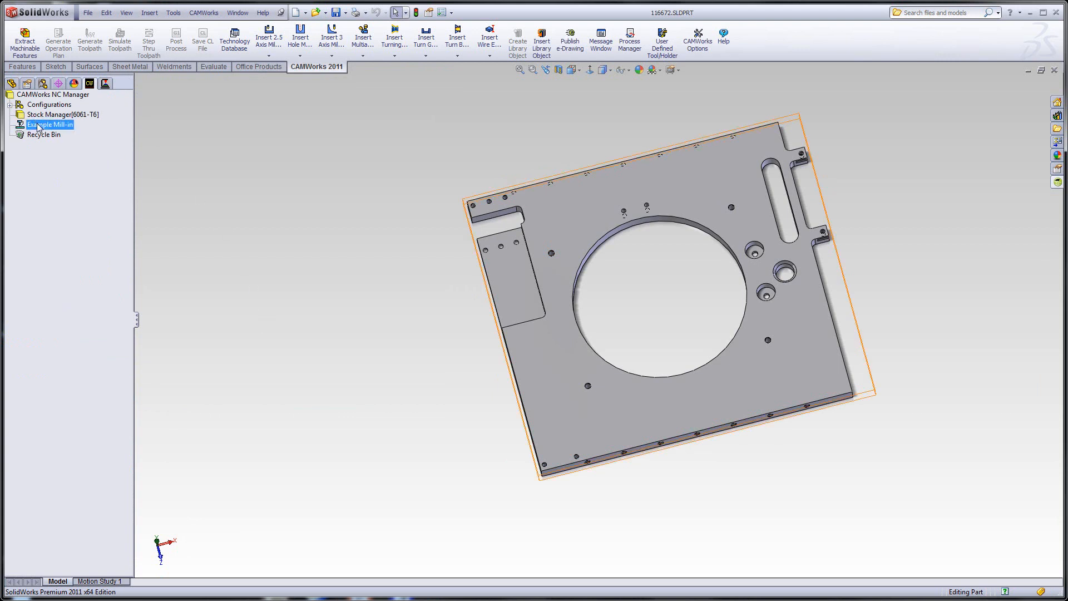
right_click(40, 128)
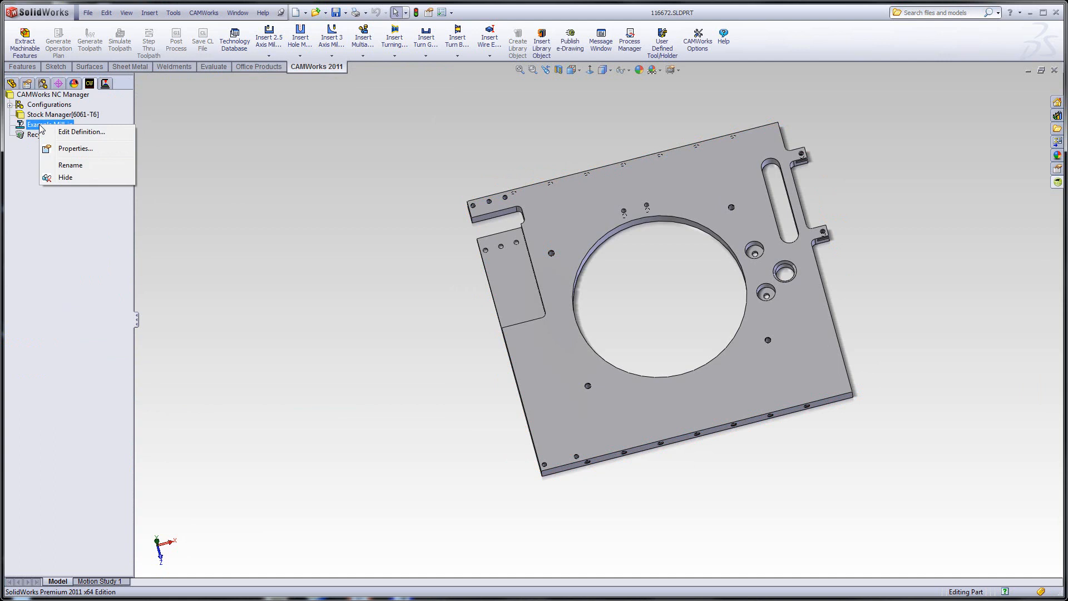
left_click(69, 132)
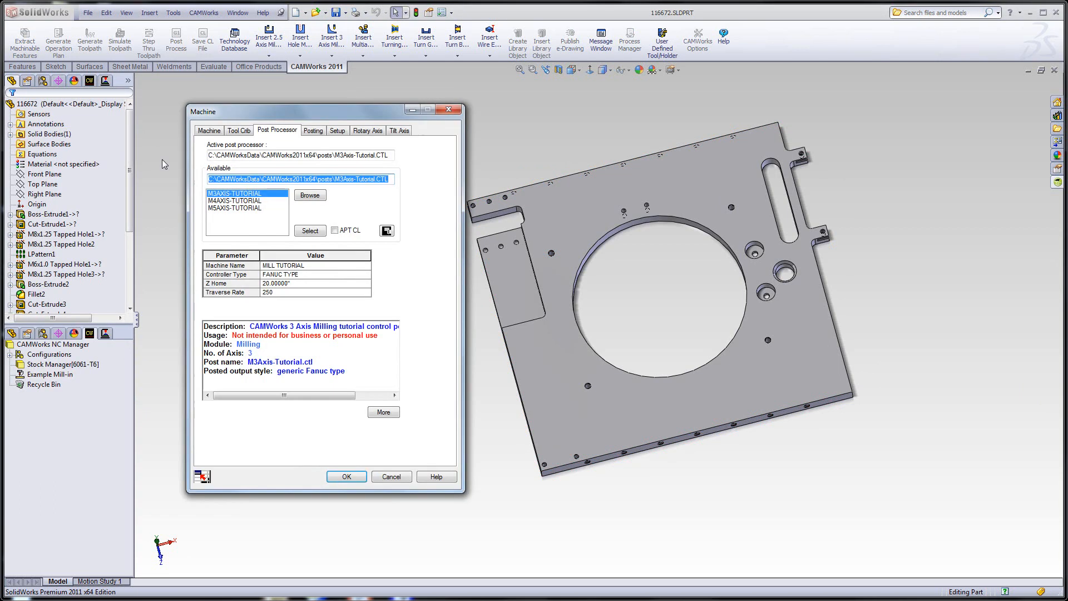
left_click(213, 131)
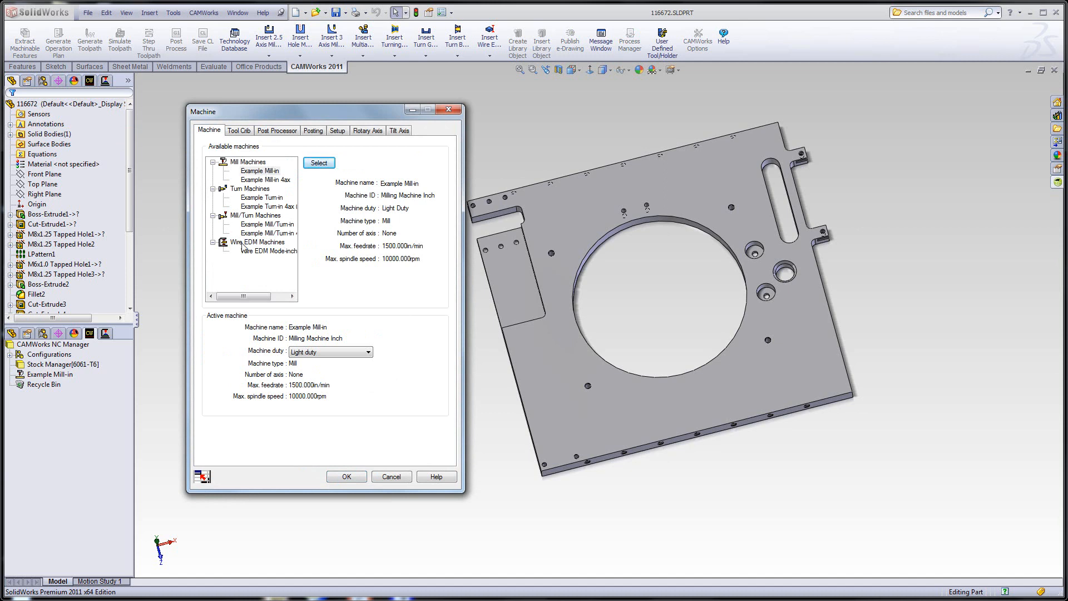
left_click(253, 173)
Step: Review the available tool cribs and the post processor settings, then close the machine definition
left_click(239, 131)
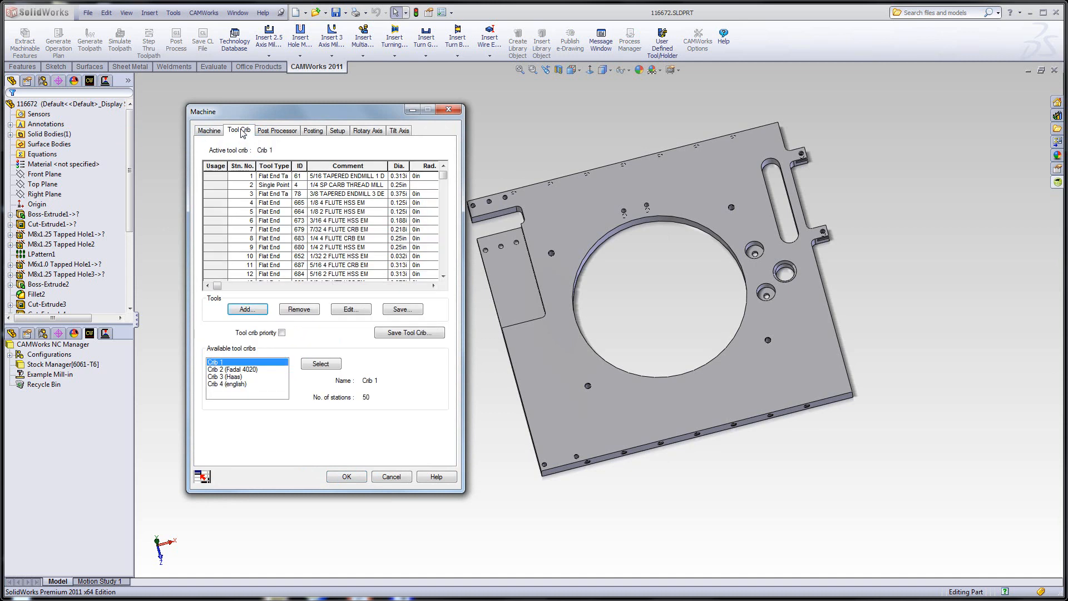
left_click(223, 370)
left_click(224, 377)
left_click(224, 384)
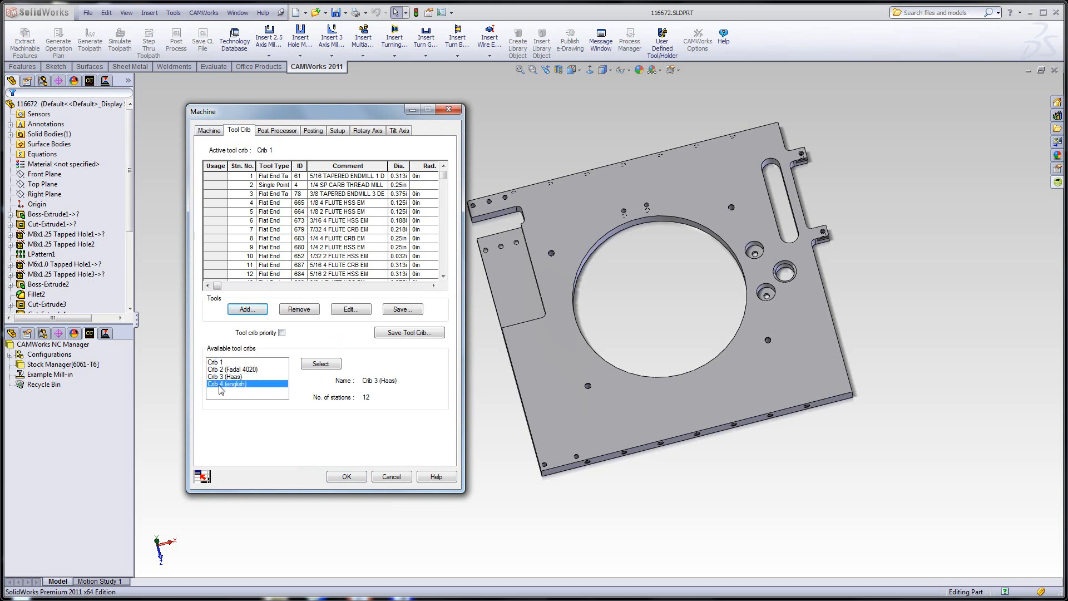
left_click(218, 370)
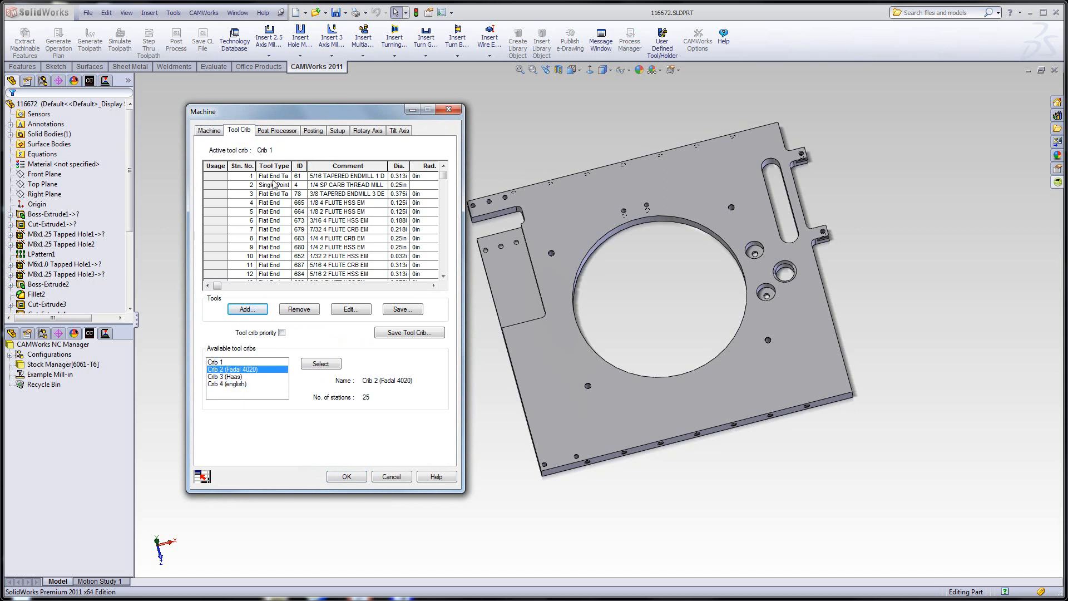
left_click(275, 131)
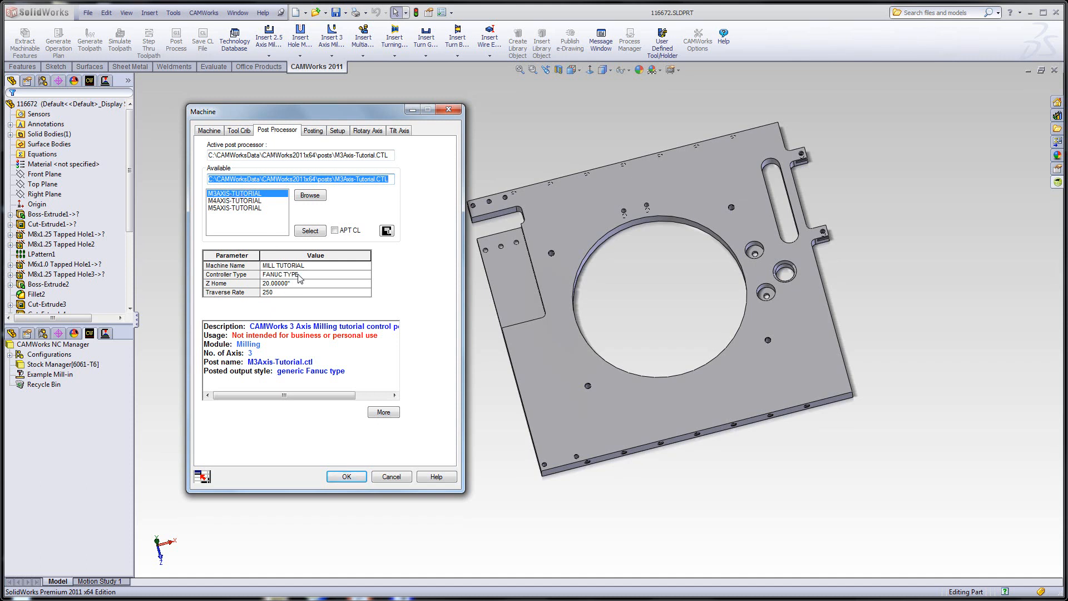
left_click(347, 477)
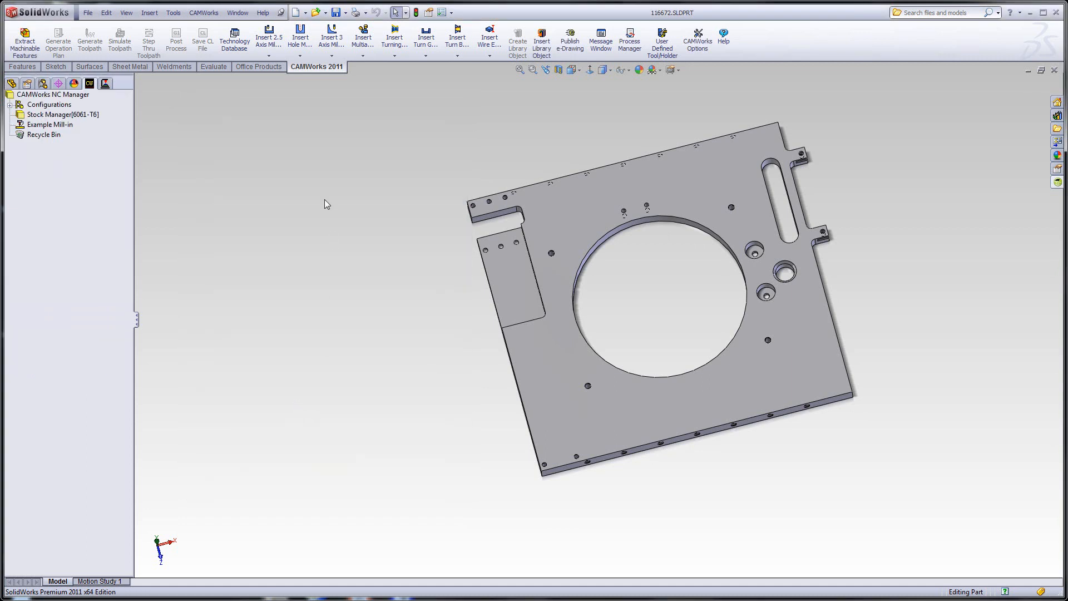
Step: Exclude Face, Part perimeter, and Tapered & filleted from the feature types extracted for milling in the CAMWorks options
left_click(702, 44)
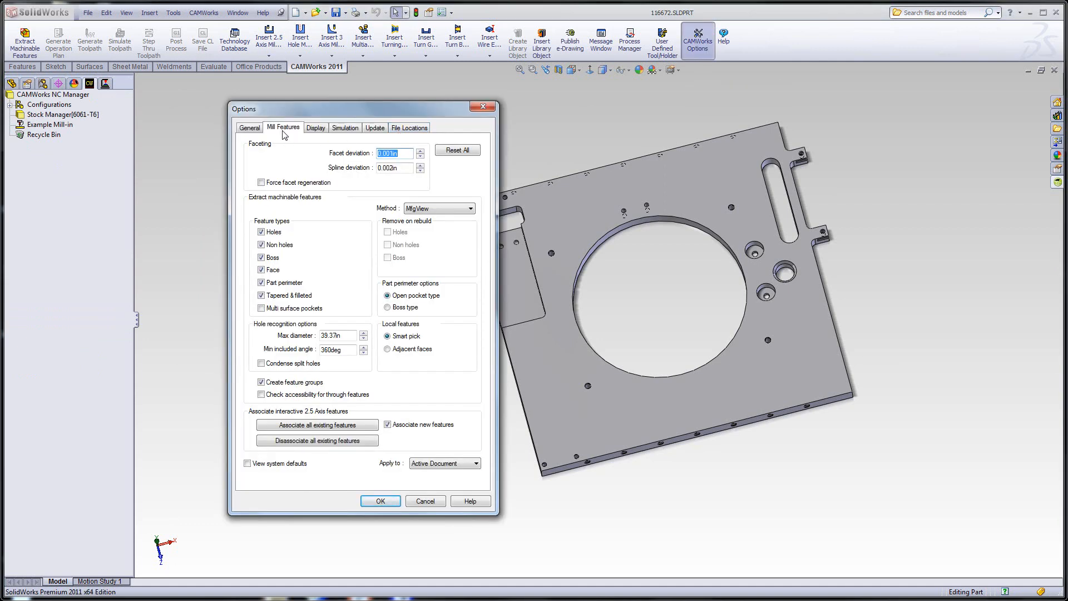
left_click(262, 270)
left_click(262, 283)
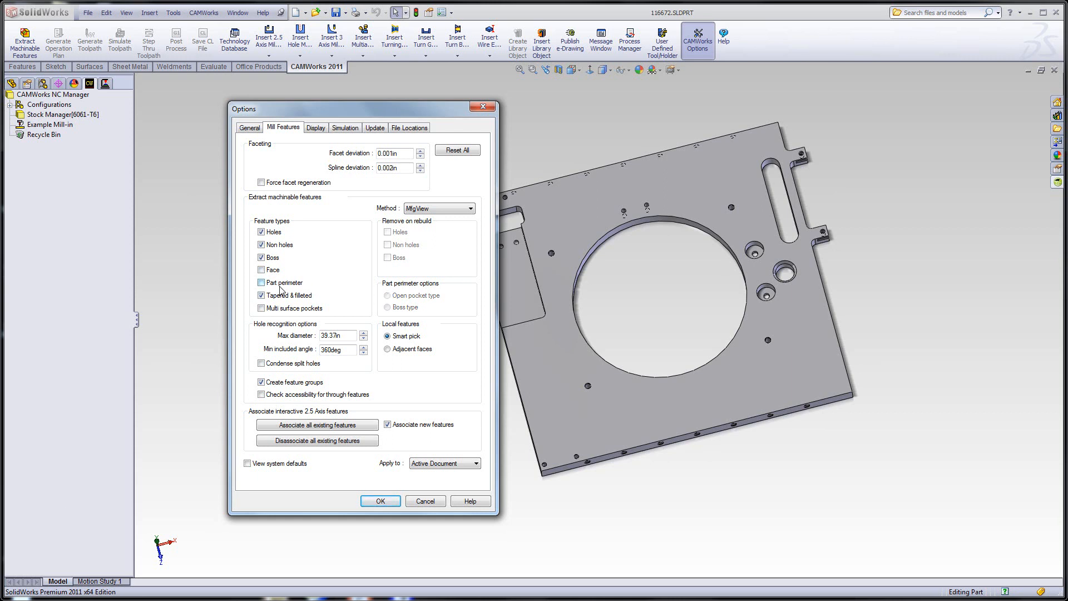
left_click(262, 296)
left_click(381, 501)
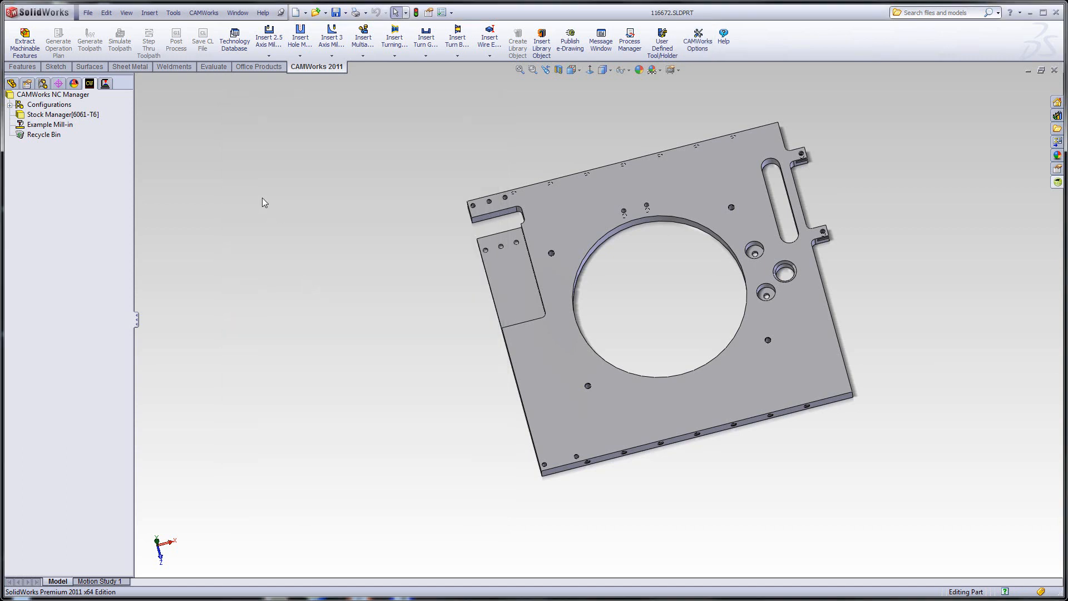
Step: Extract the machinable features of the plate
left_click(25, 44)
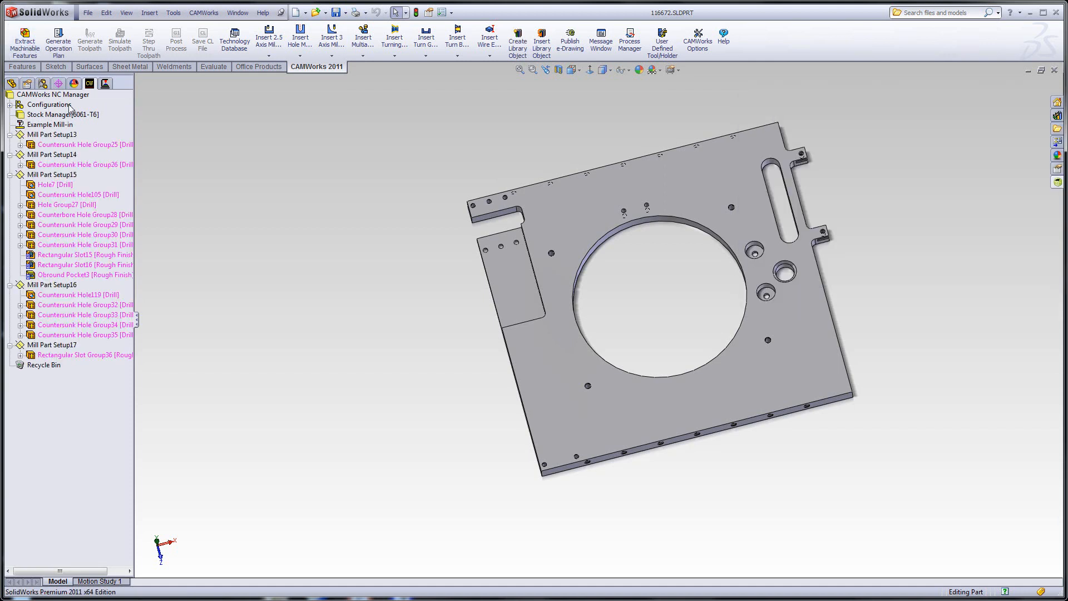
Step: Review the machining directions of Mill Part Setup13 through Mill Part Setup16 and the holes they cover on the plate
left_click(50, 135)
middle_click_drag(369, 328, 287, 356, "ctrl")
middle_click_drag(381, 379, 382, 295)
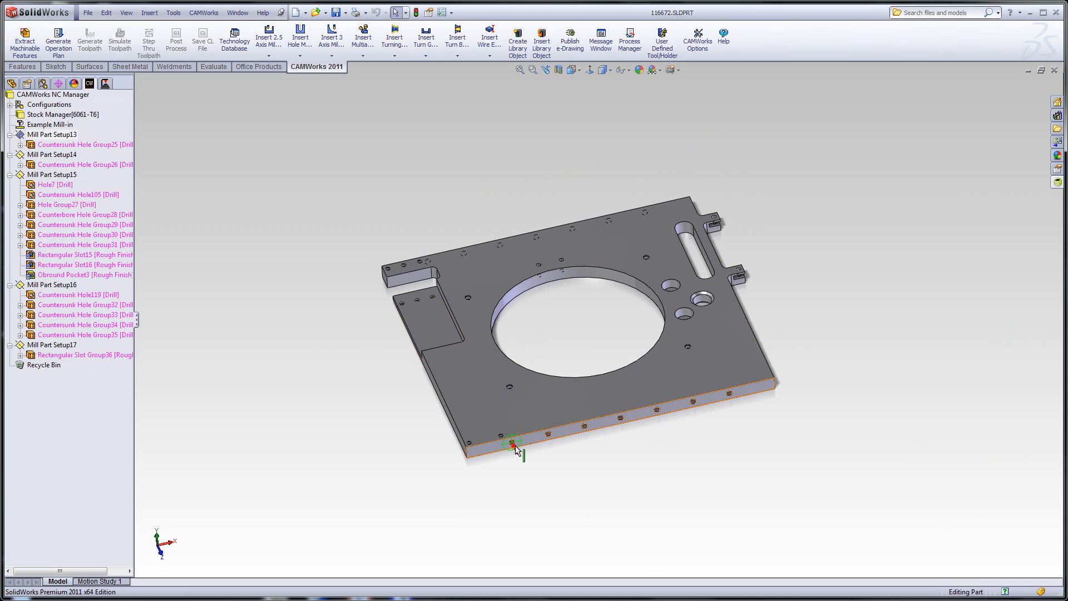
scroll(506, 450, "down", 5)
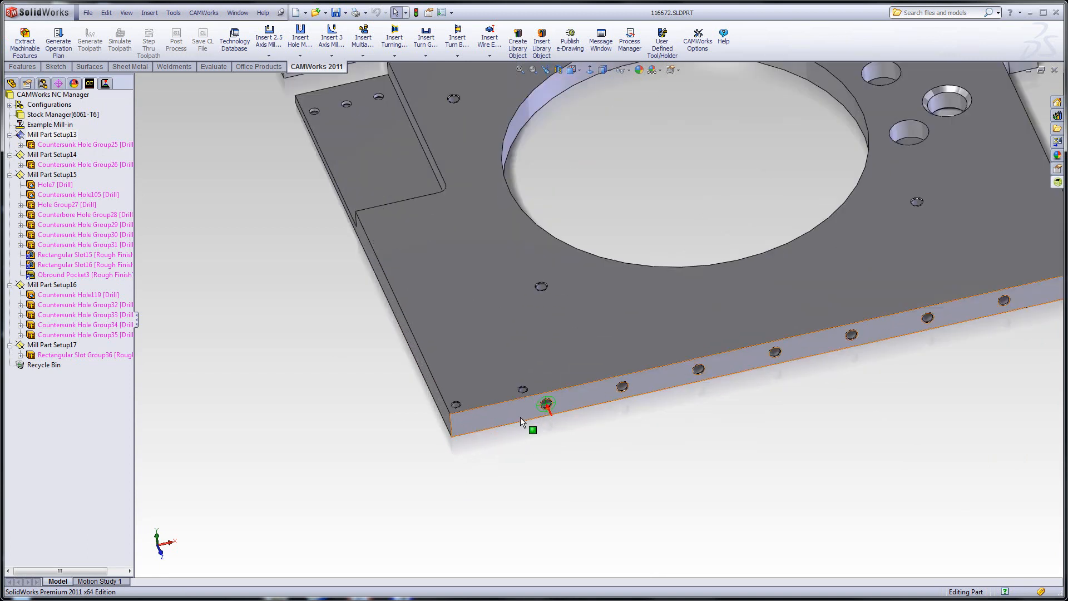
scroll(519, 416, "up", 5)
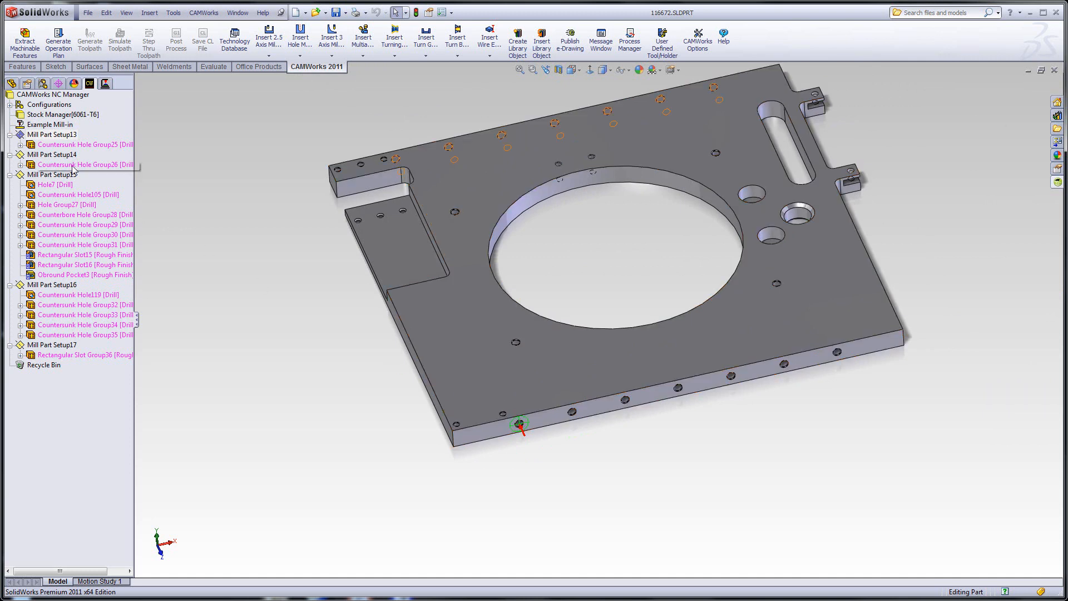
left_click(55, 144)
left_click(49, 155)
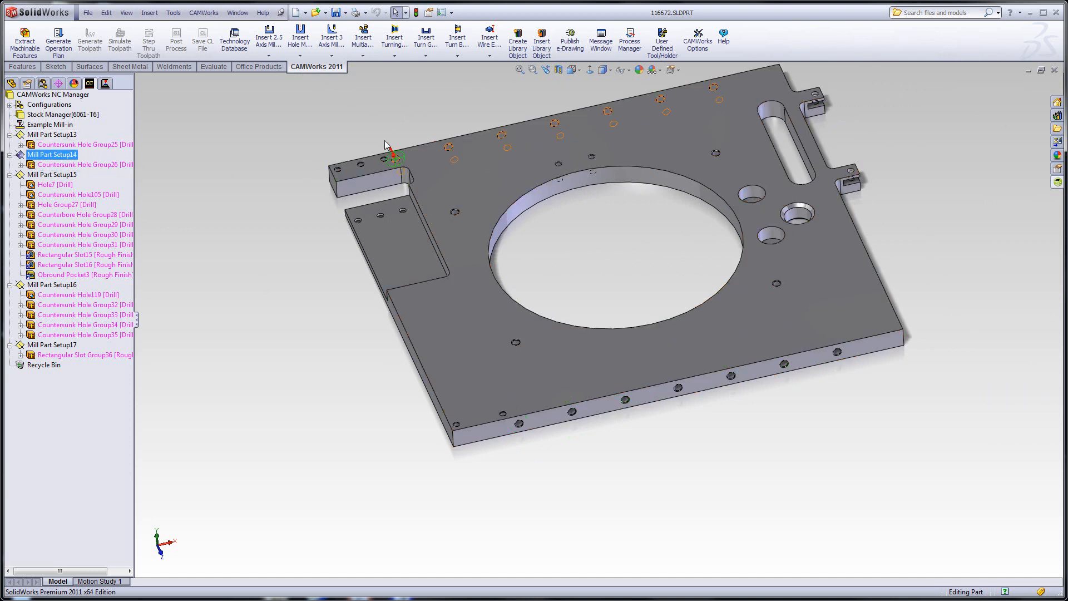
left_click(56, 174)
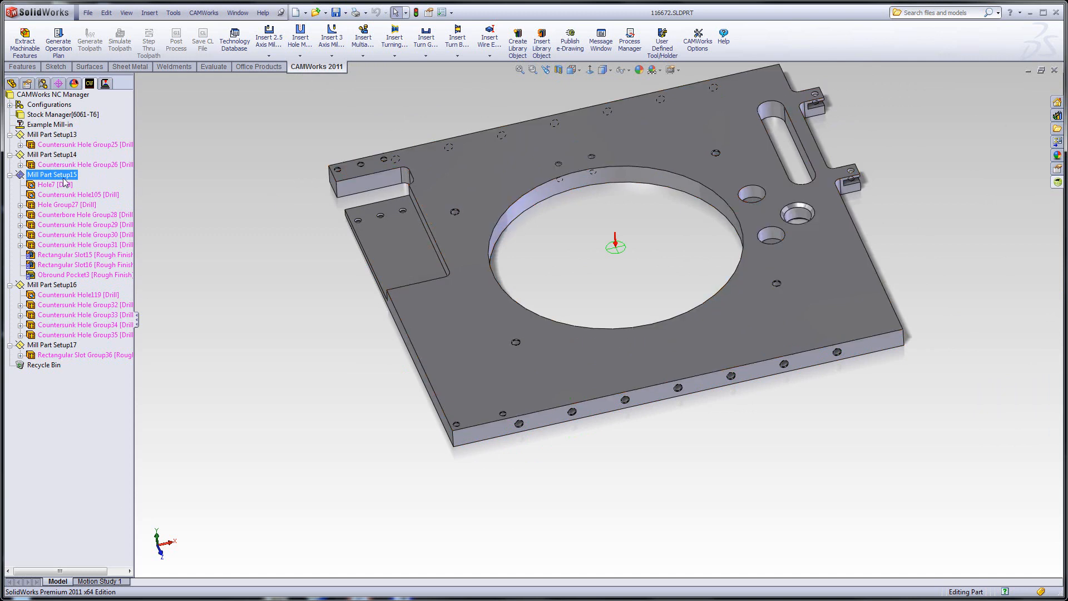
left_click(48, 286)
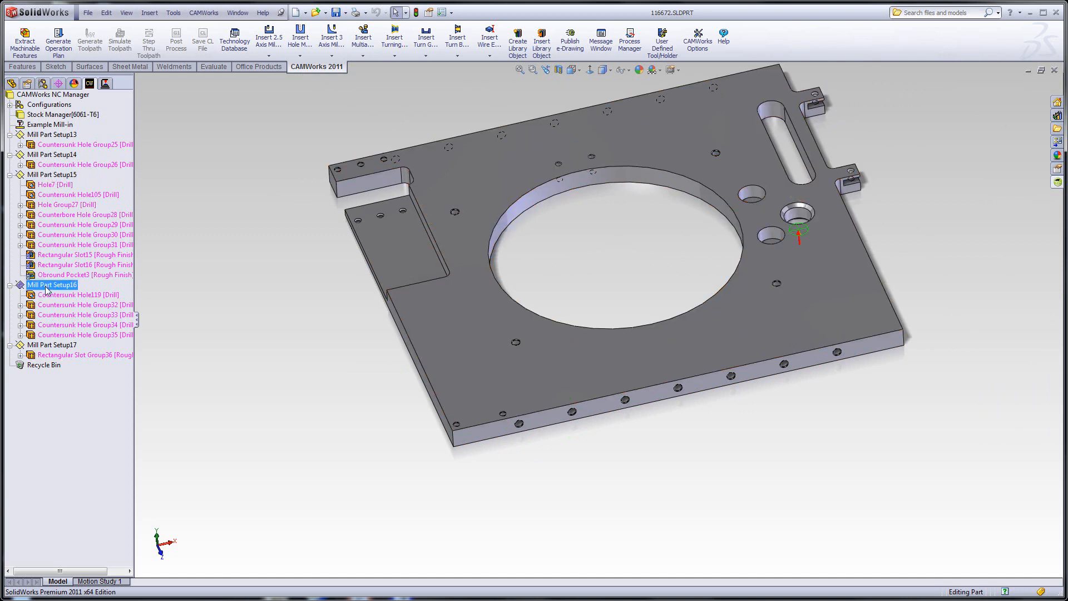
middle_click_drag(615, 325, 630, 288)
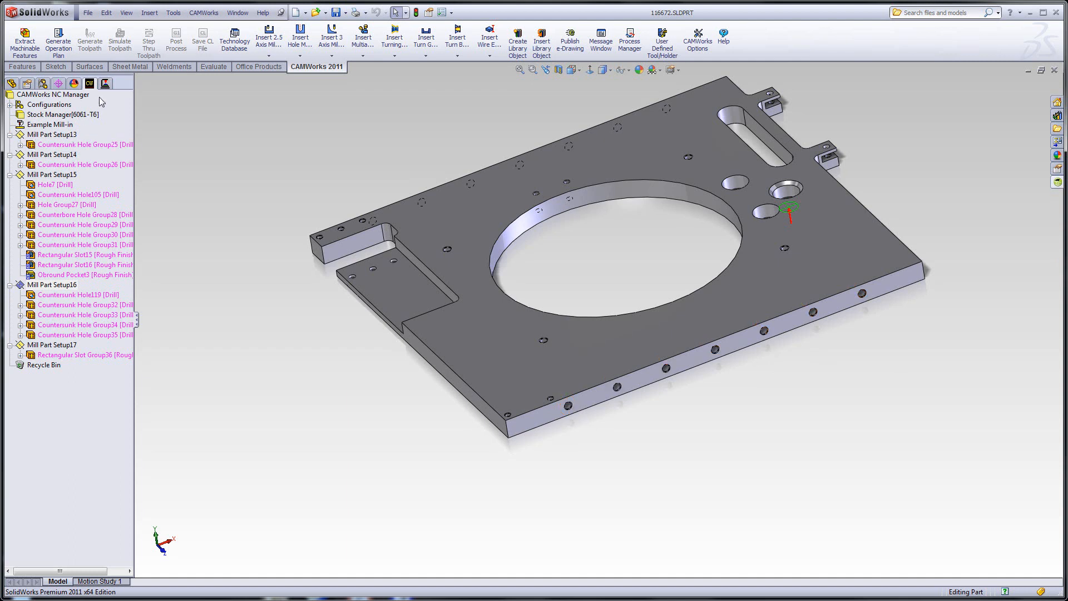
Step: Generate the operation plan for Countersunk Hole Group25 in Mill Part Setup13
left_click(47, 146)
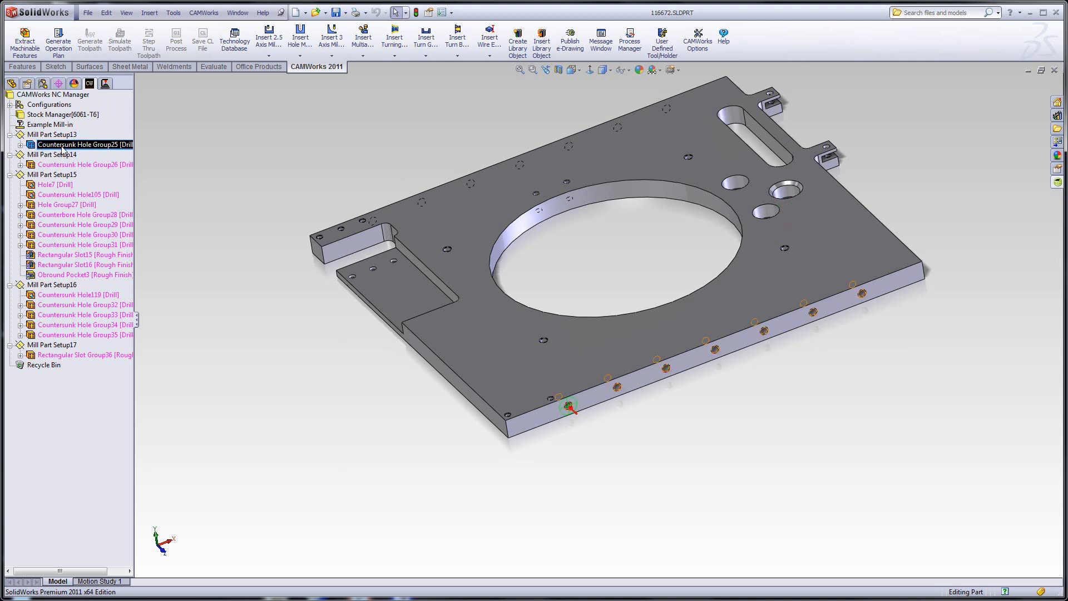
right_click(40, 149)
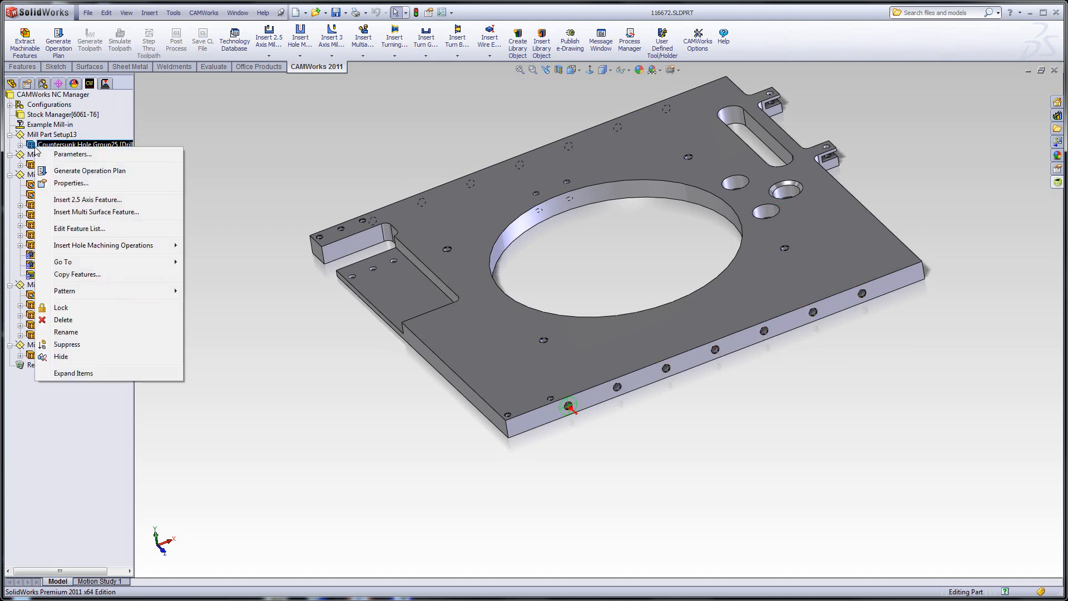
left_click(61, 171)
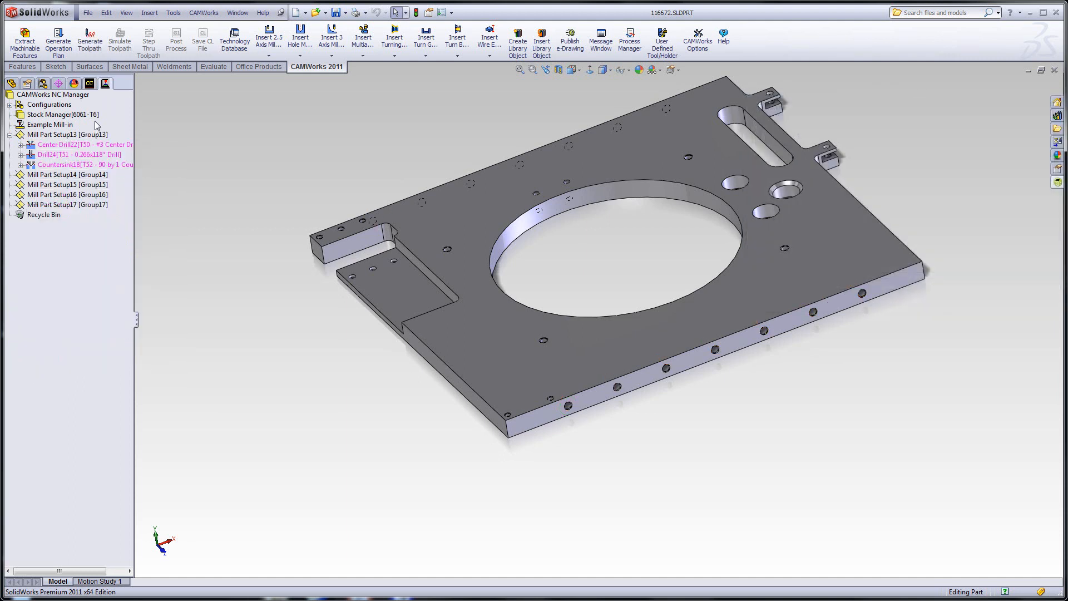
Step: Generate toolpaths for the center drill, drill and countersink operations of Mill Part Setup13
left_click(49, 146)
left_click(49, 156)
left_click(50, 165)
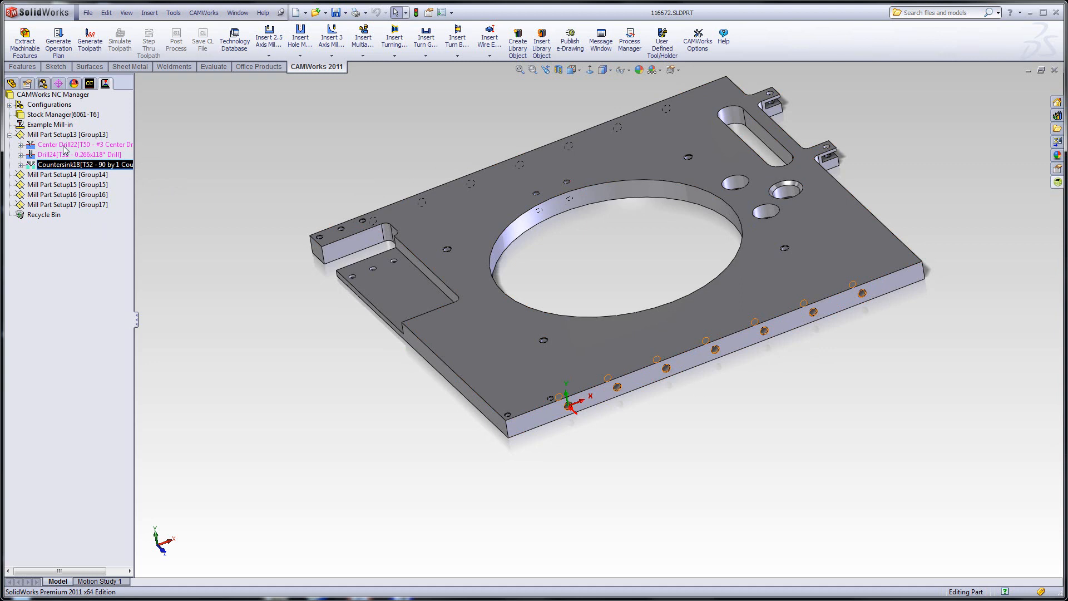
left_click(42, 146)
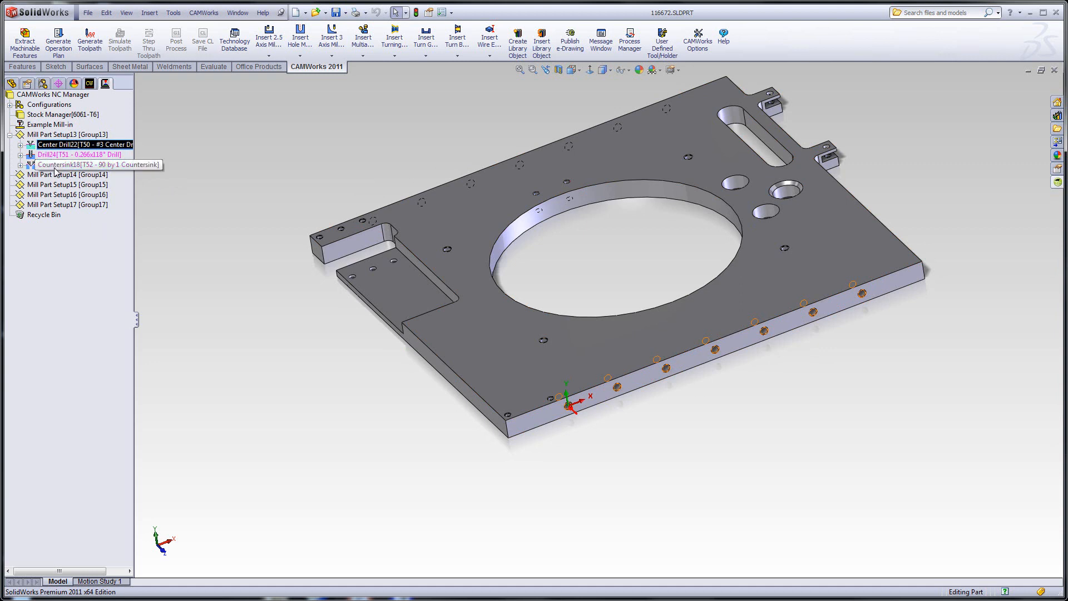
left_click(55, 168, "shift")
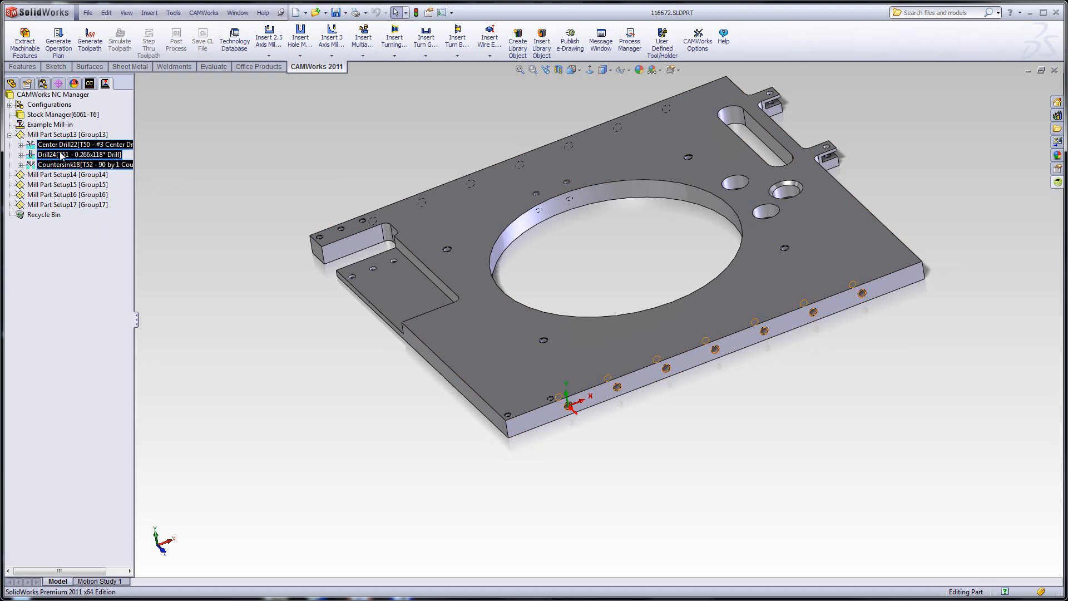
right_click(62, 151)
left_click(106, 157)
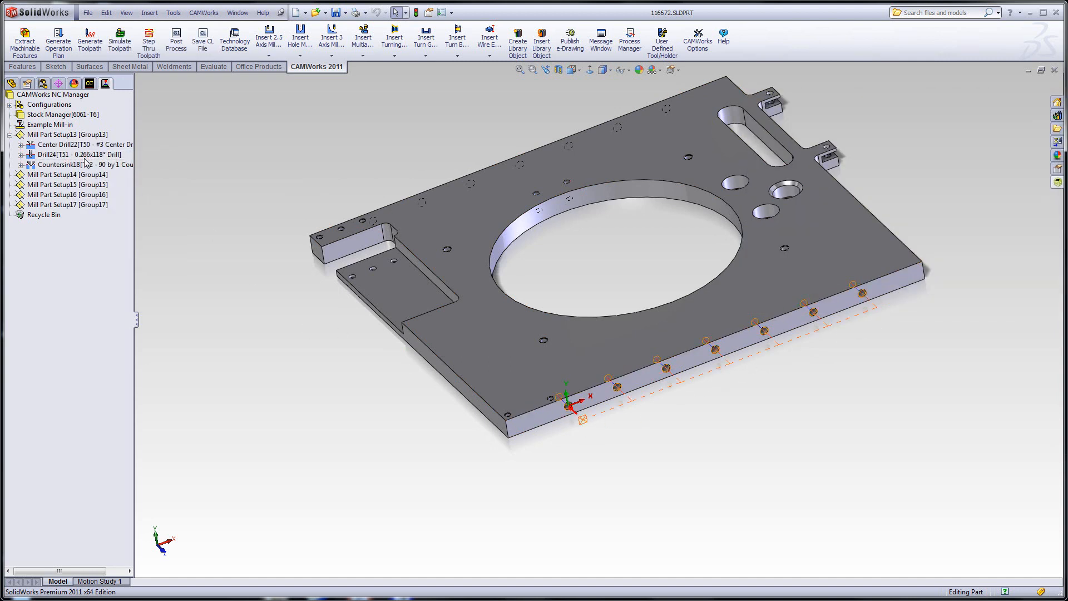
Step: Simulate the Mill Part Setup13 toolpaths through to the end, then close the simulation
right_click(47, 138)
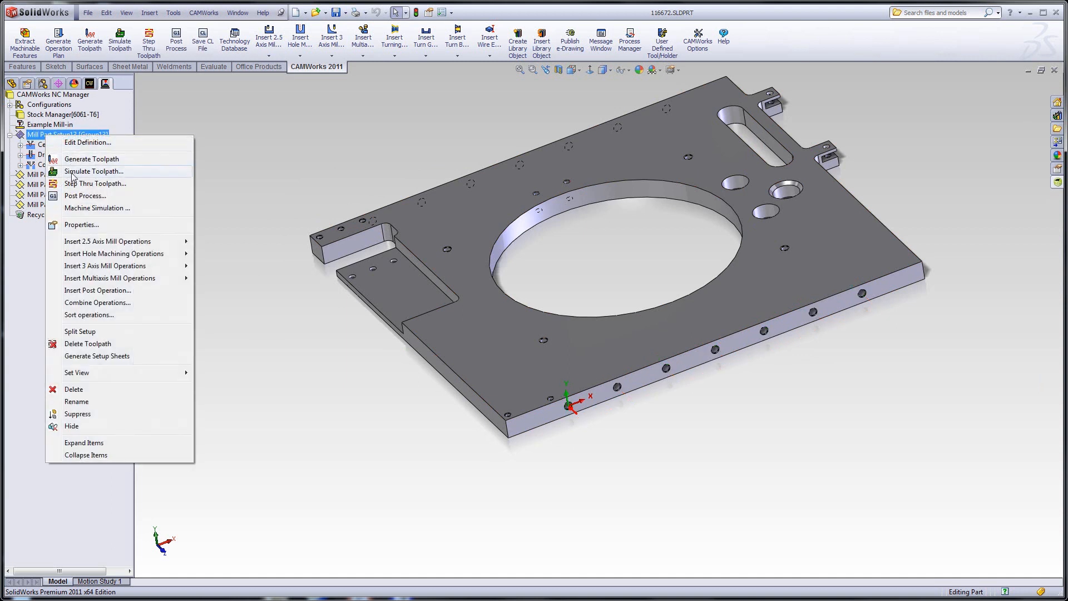
left_click(106, 171)
left_click(248, 99)
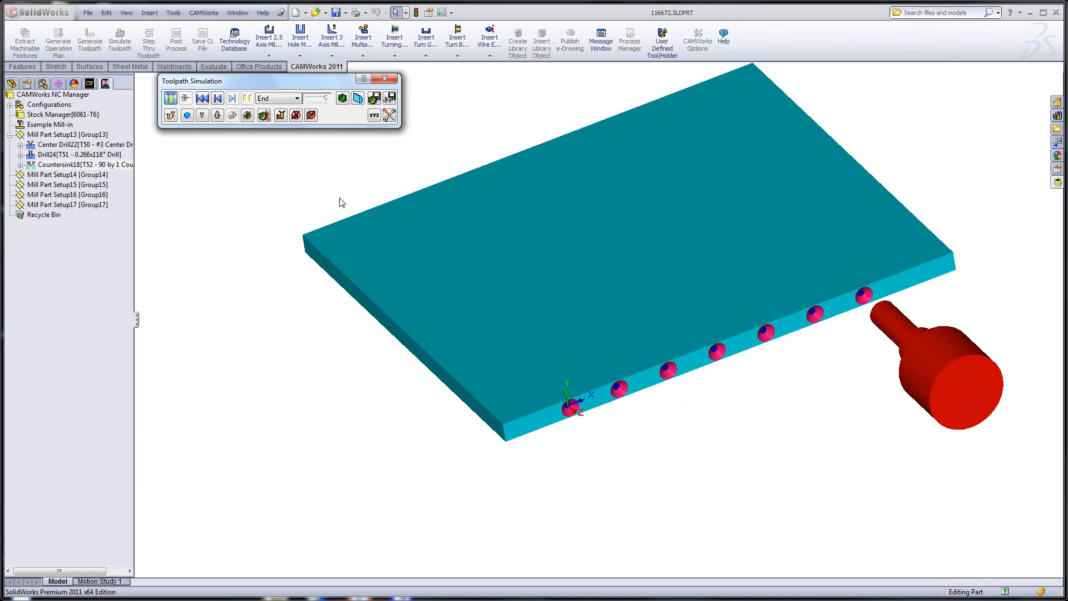
left_click(384, 79)
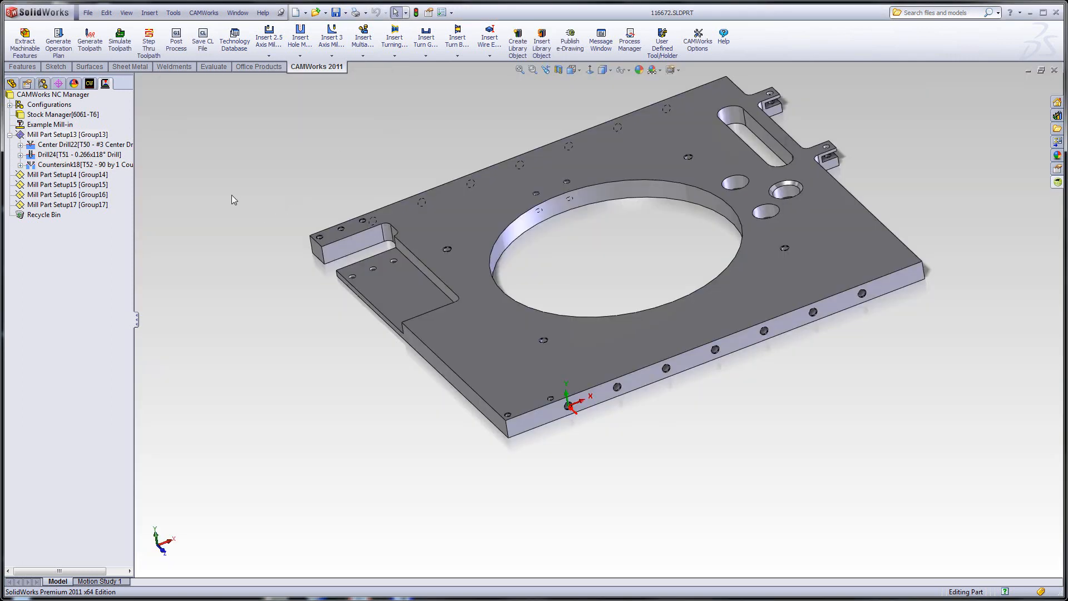
Step: Set the origin of Mill Part Setup13 to the plate's top corner vertex at the near end of the drilled edge
left_click(61, 134)
right_click(45, 138)
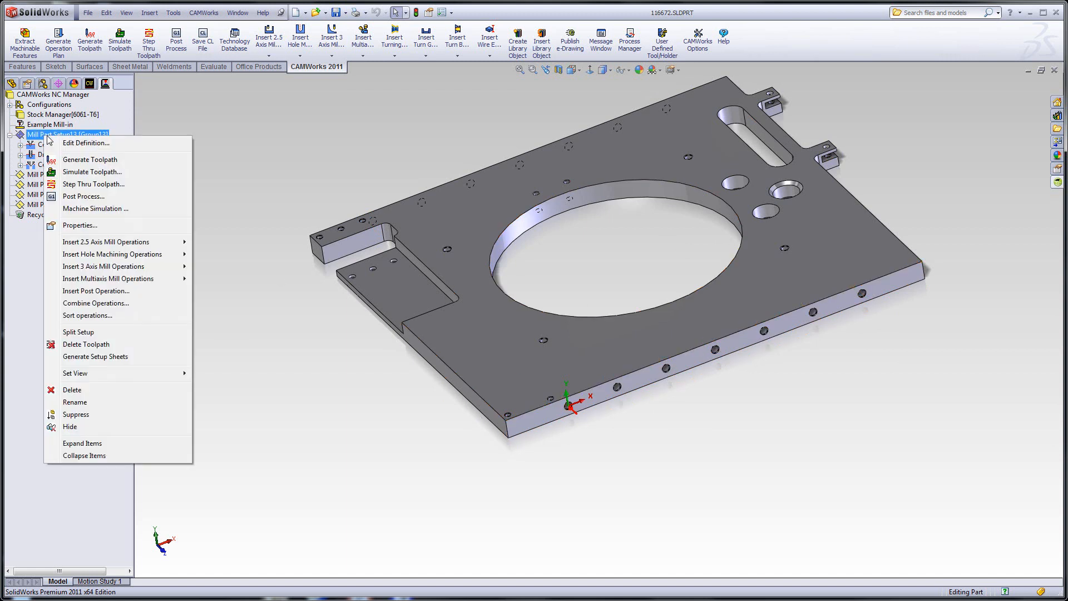
left_click(67, 142)
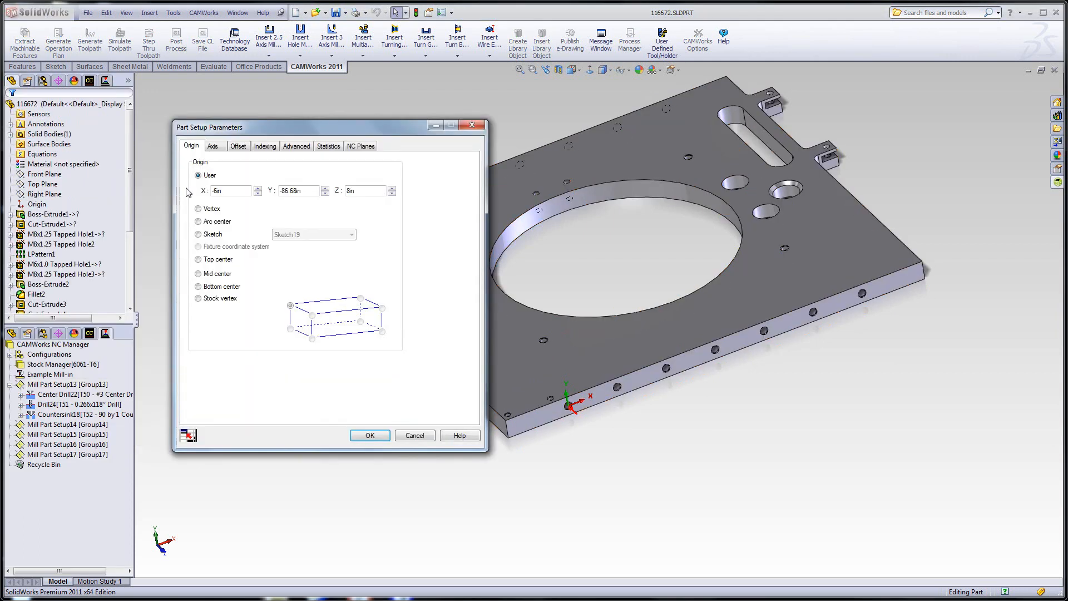
left_click(199, 209)
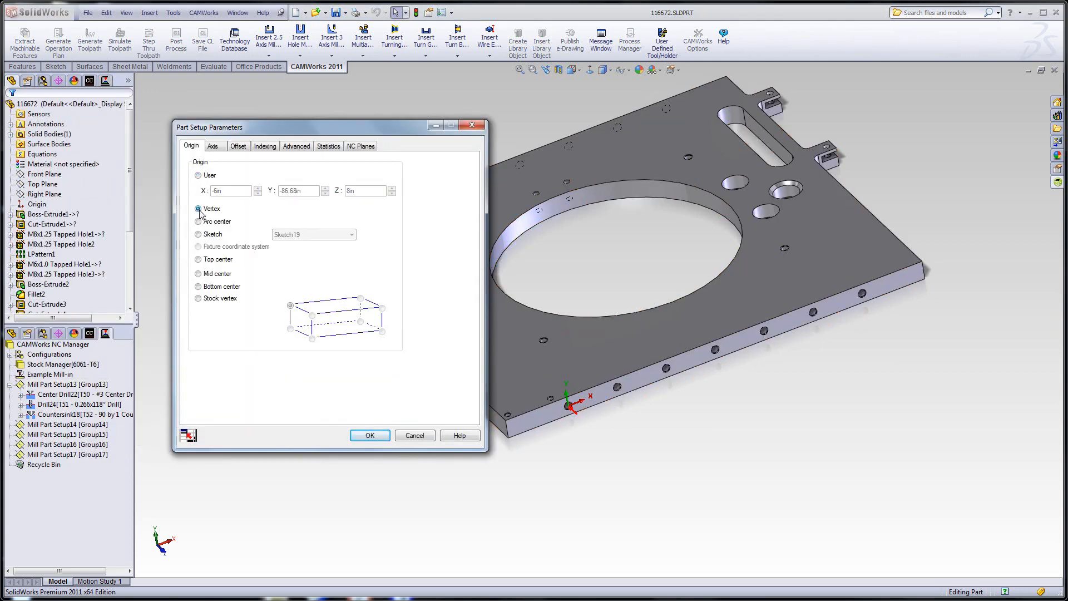
left_click(508, 424)
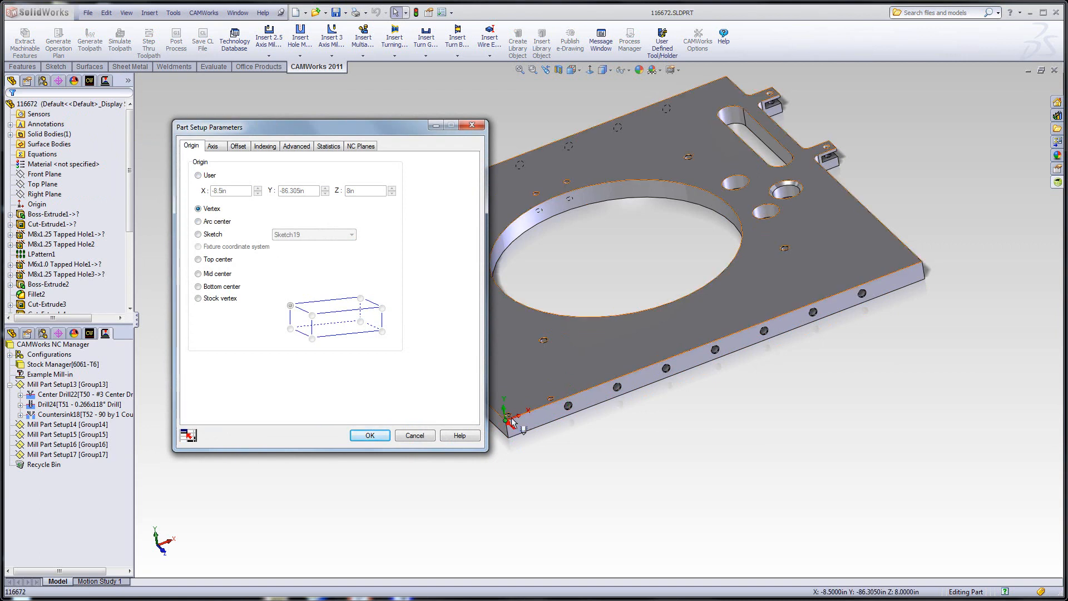
left_click(369, 436)
left_click(366, 324)
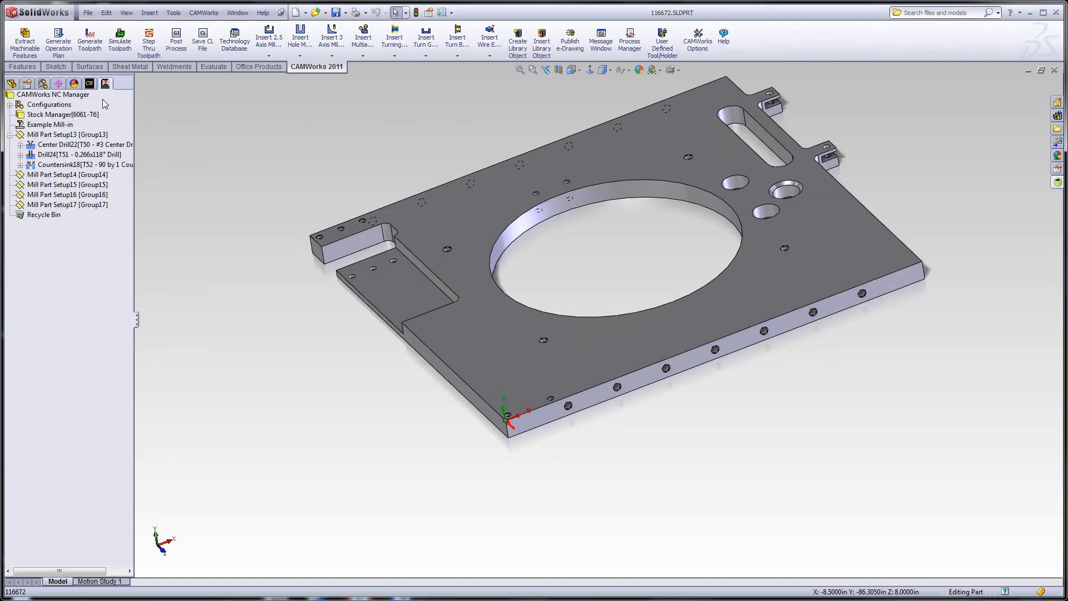
Step: Generate the operation plan for Countersunk Hole Group26 in Mill Part Setup14 and the toolpaths for its three operations
right_click(47, 164)
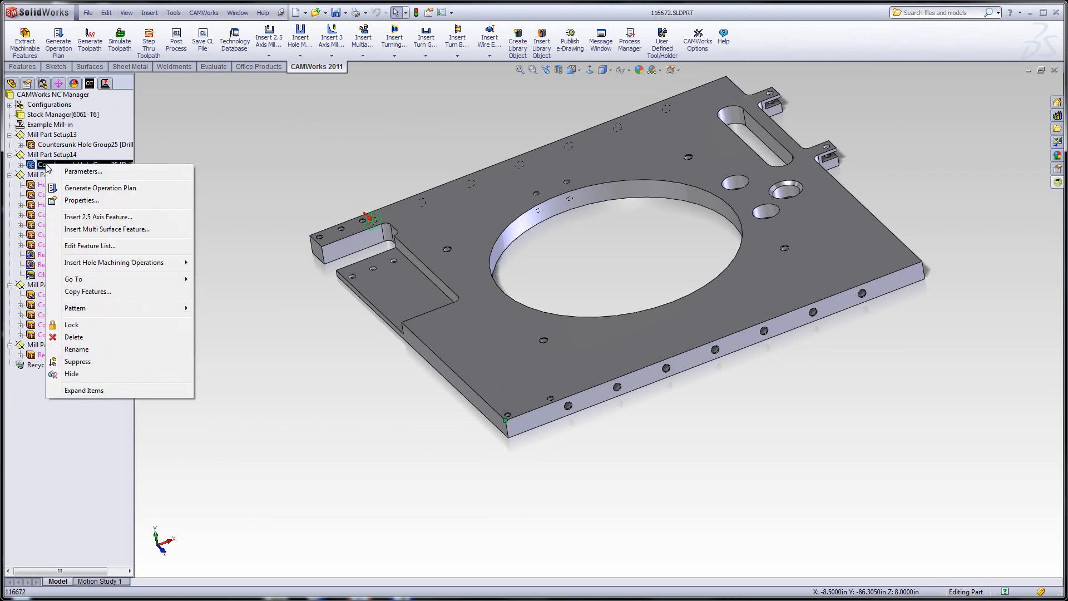
left_click(78, 188)
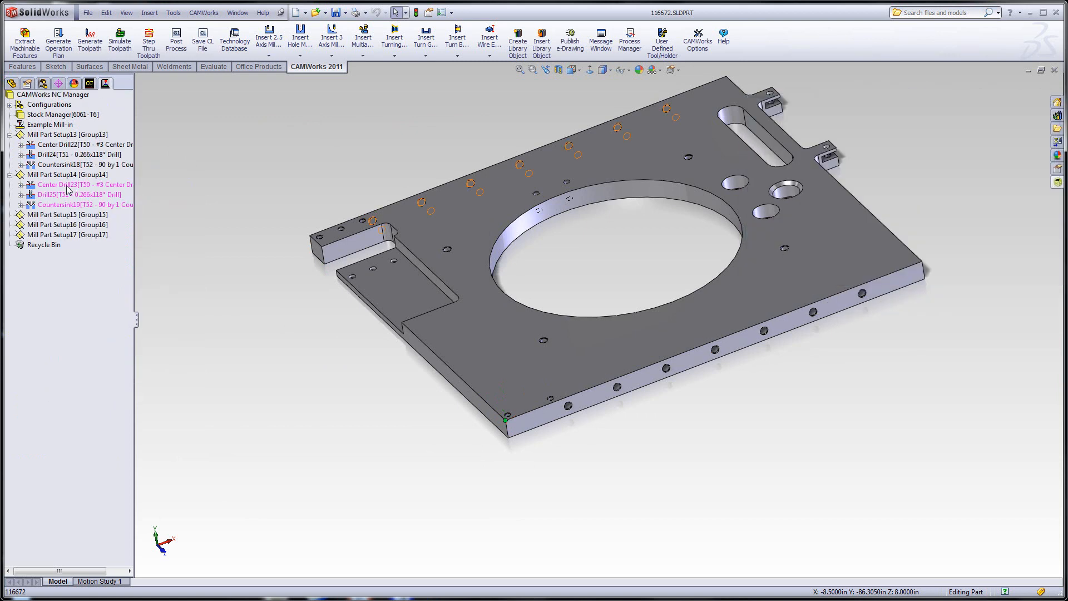
left_click(55, 205, "shift")
right_click(60, 195)
left_click(99, 202)
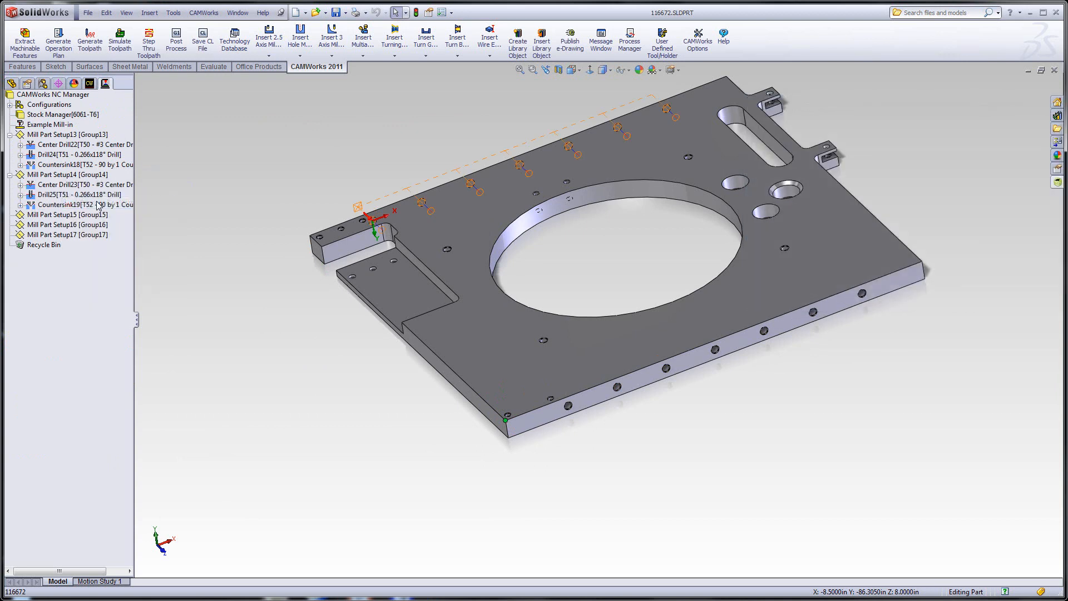
Step: Generate the operation plan for all Mill Part Setup15 features, from Hole7 through Obround Pocket3
left_click(90, 84)
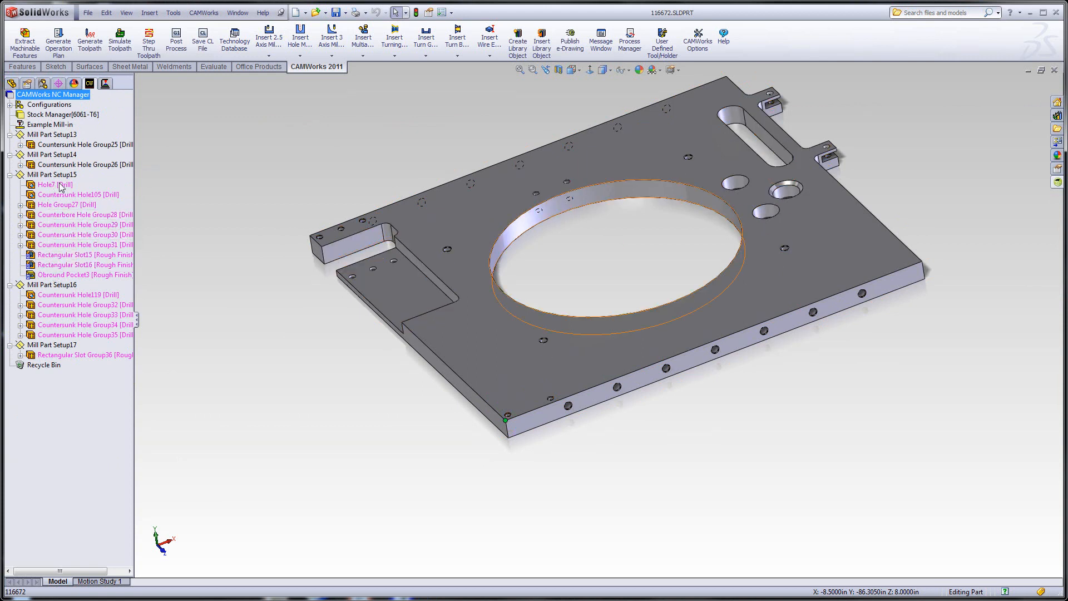
left_click(57, 186)
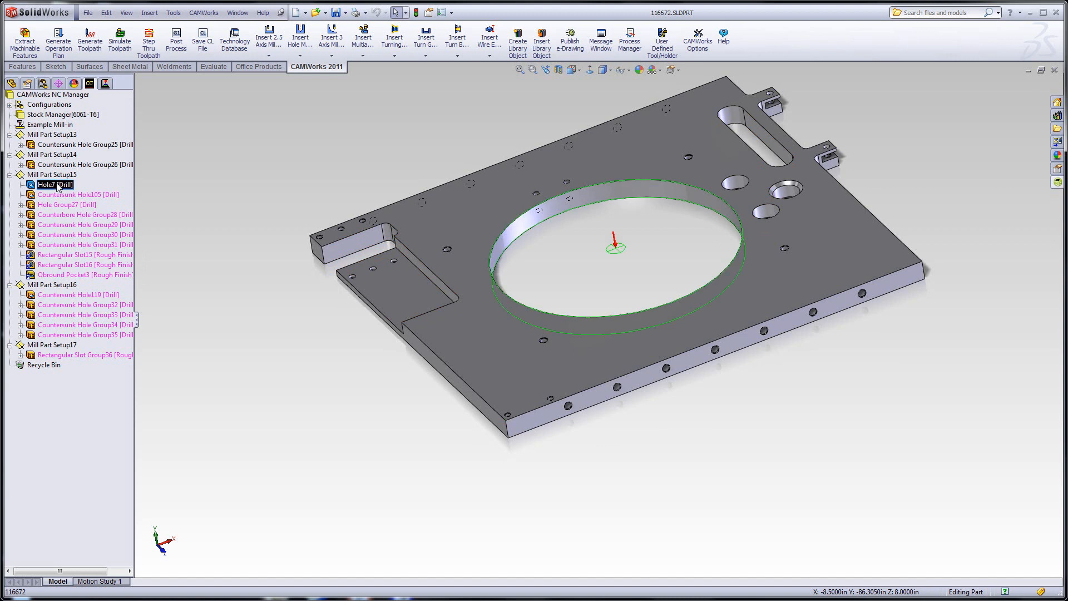
left_click(56, 275, "shift")
right_click(58, 205)
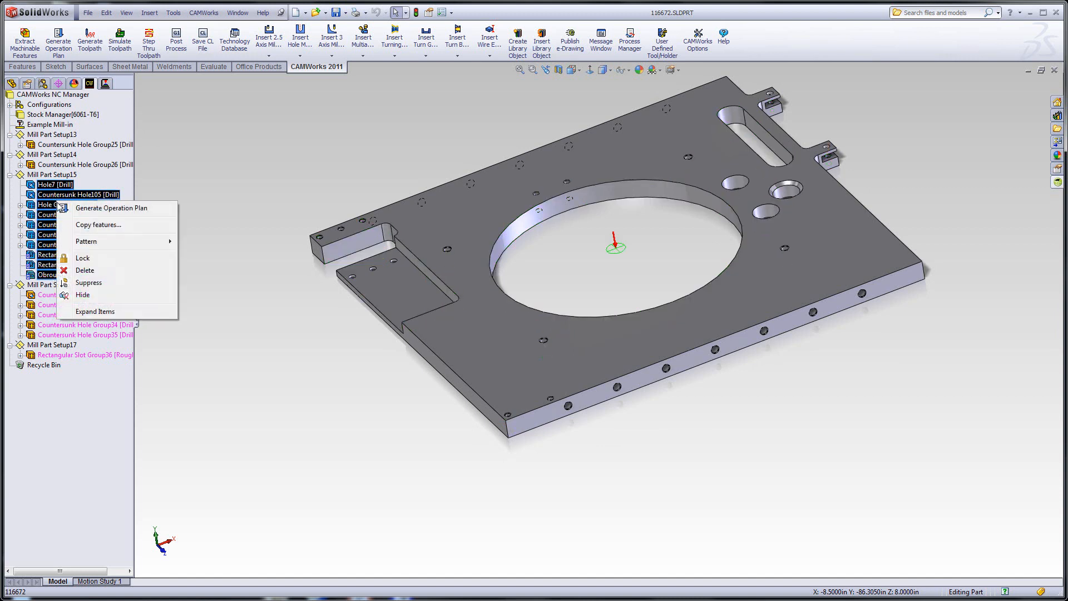
left_click(88, 209)
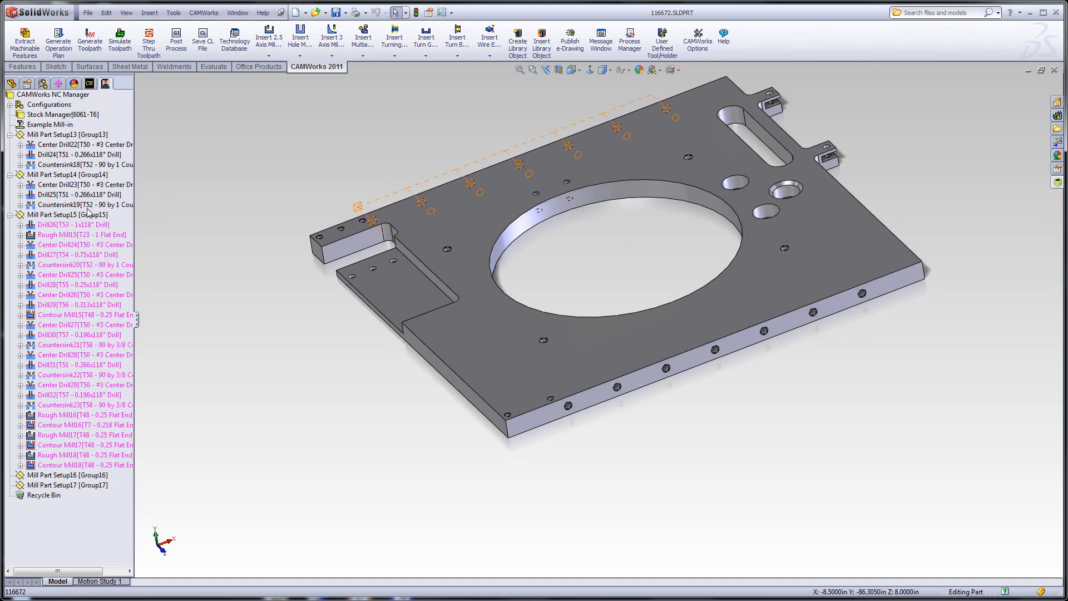
Step: Generate the toolpaths for all operations in Mill Part Setup15
left_click(44, 216)
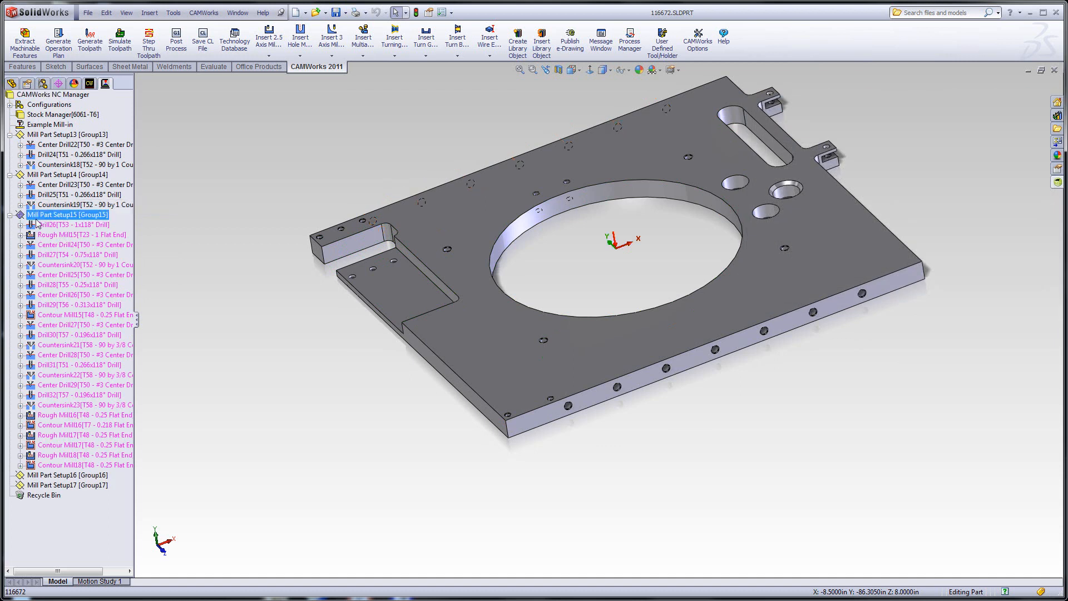
right_click(56, 219)
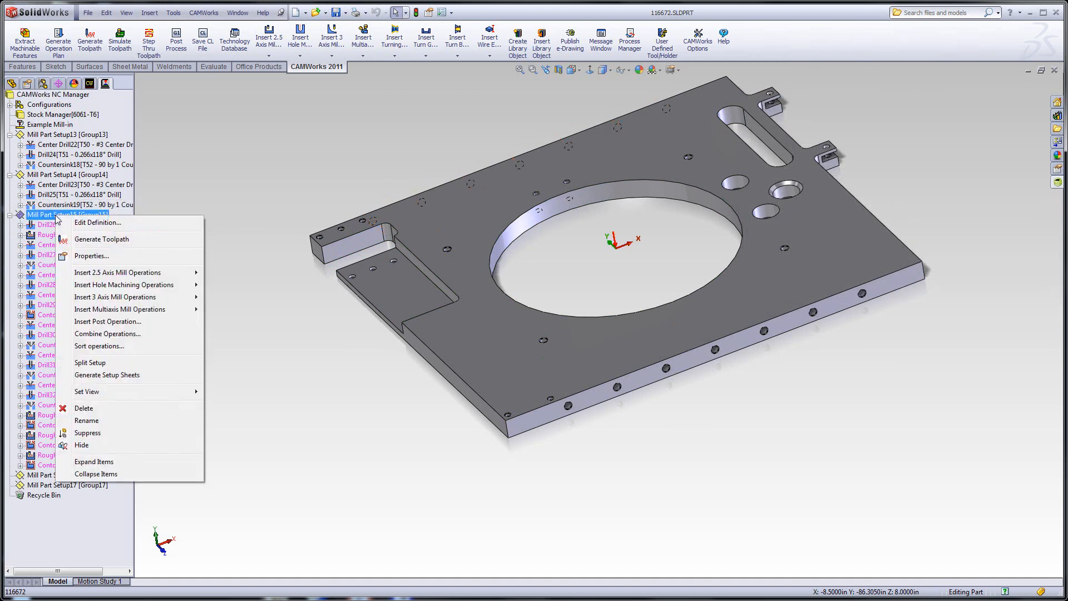
left_click(100, 242)
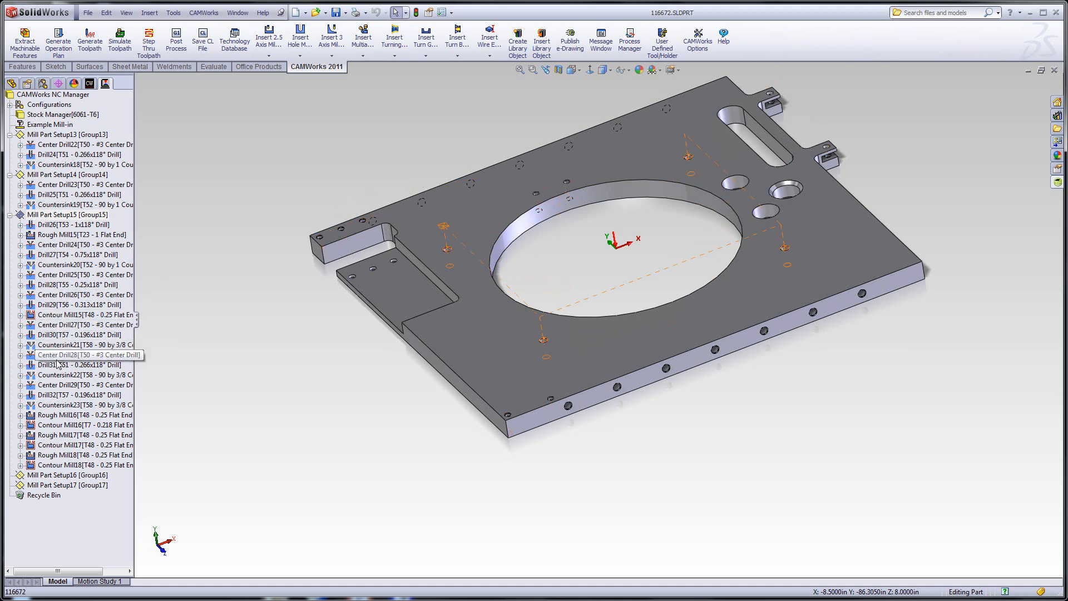
Step: Delete the Rough Mill16 and Contour Mill16 operations from Mill Part Setup15 and inspect them in the Recycle Bin
left_click(50, 418)
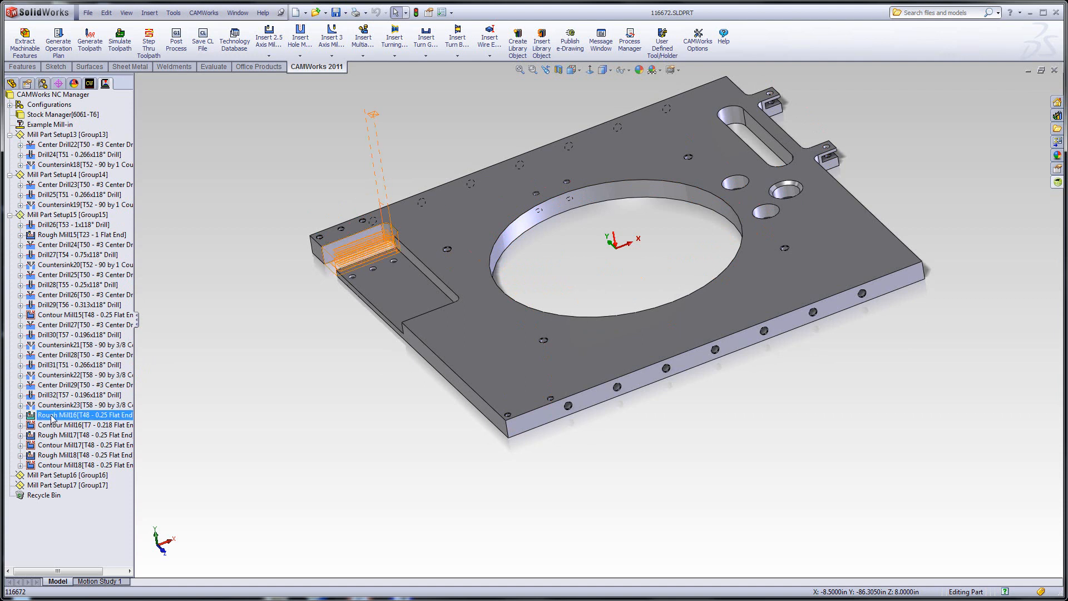
left_click(55, 426, "ctrl")
right_click(56, 426)
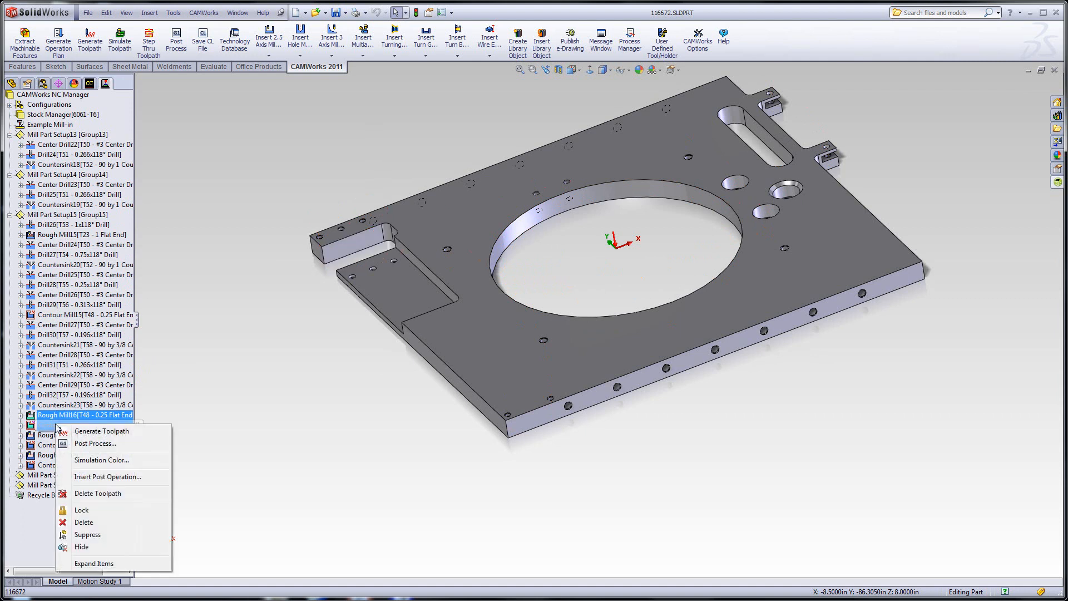
left_click(82, 524)
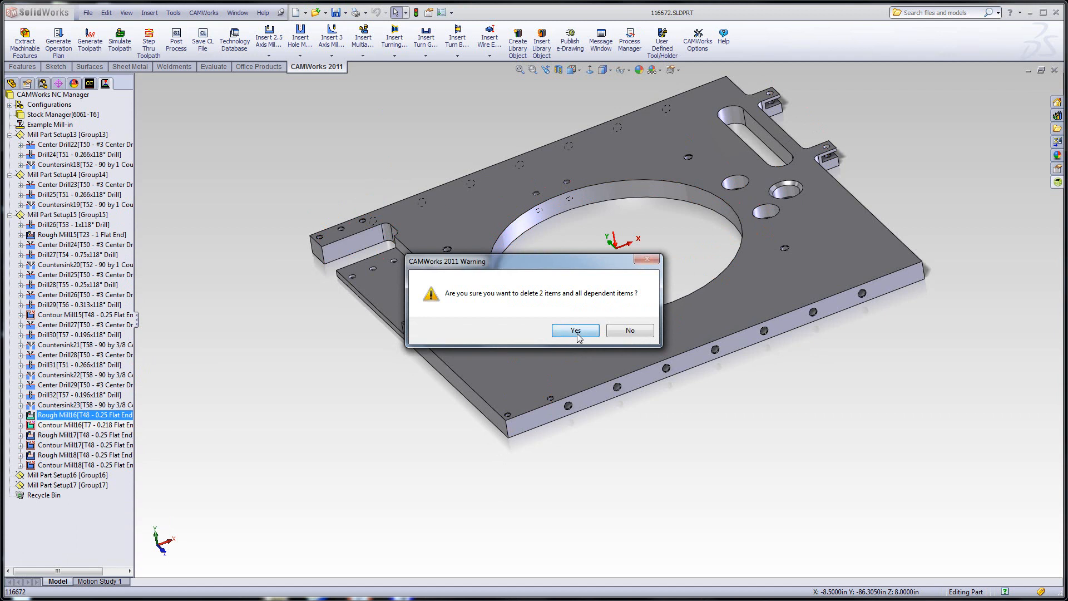
left_click(575, 330)
left_click(44, 476)
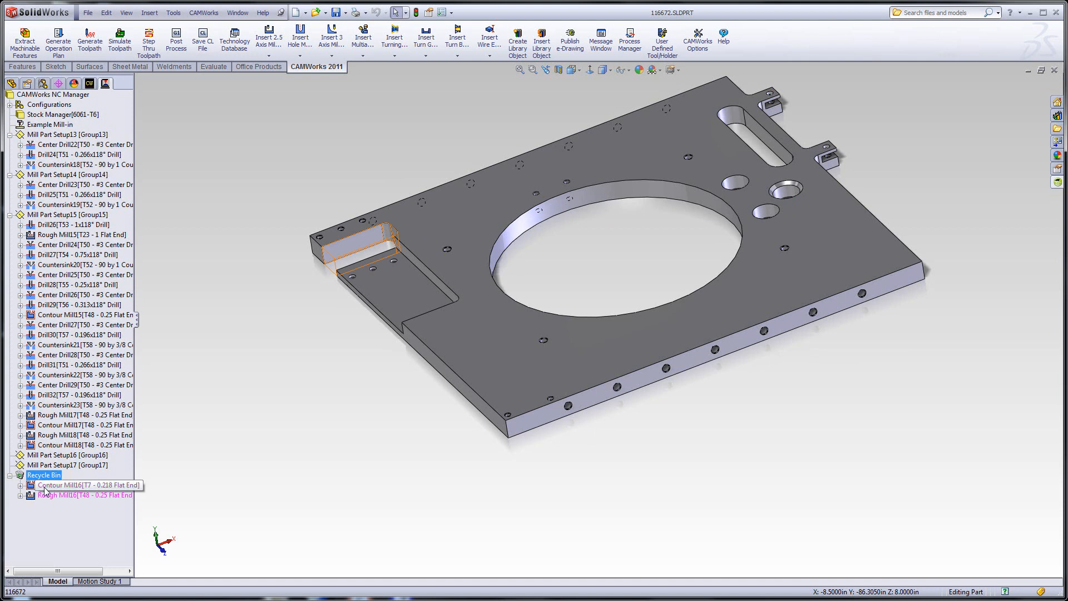
right_click(52, 486)
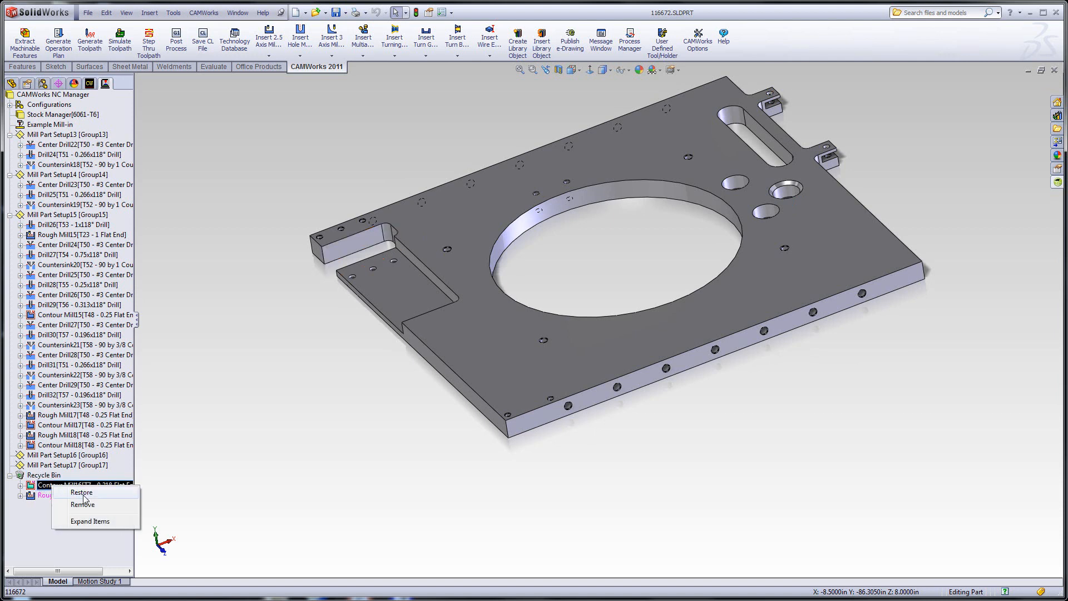
left_click(40, 476)
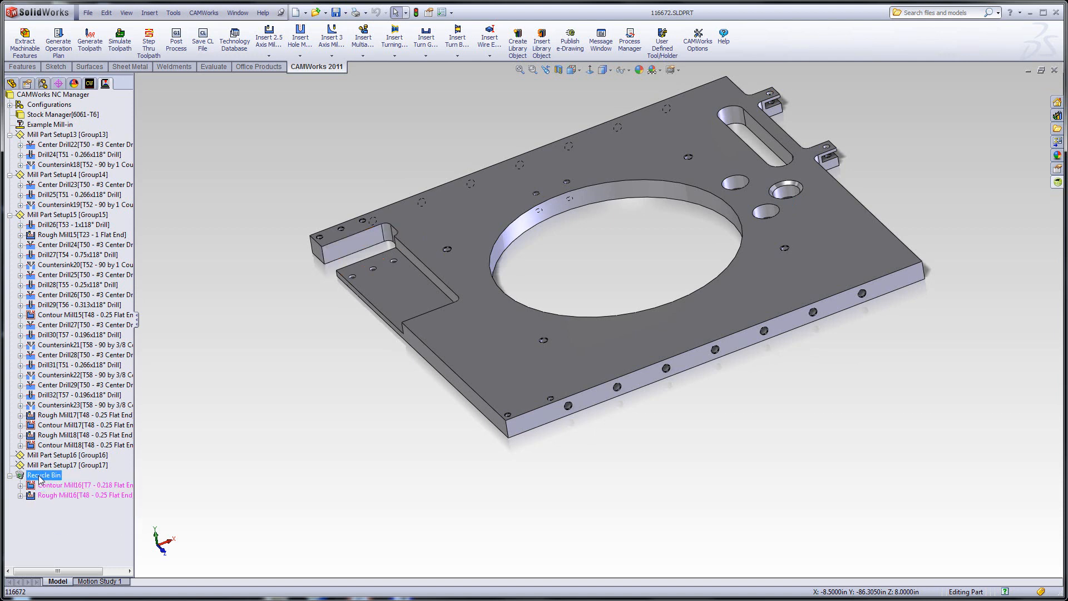
Step: Insert an open pocket part perimeter feature with the Coarse strategy in Mill Part Setup15 and generate its operation plan
left_click(91, 85)
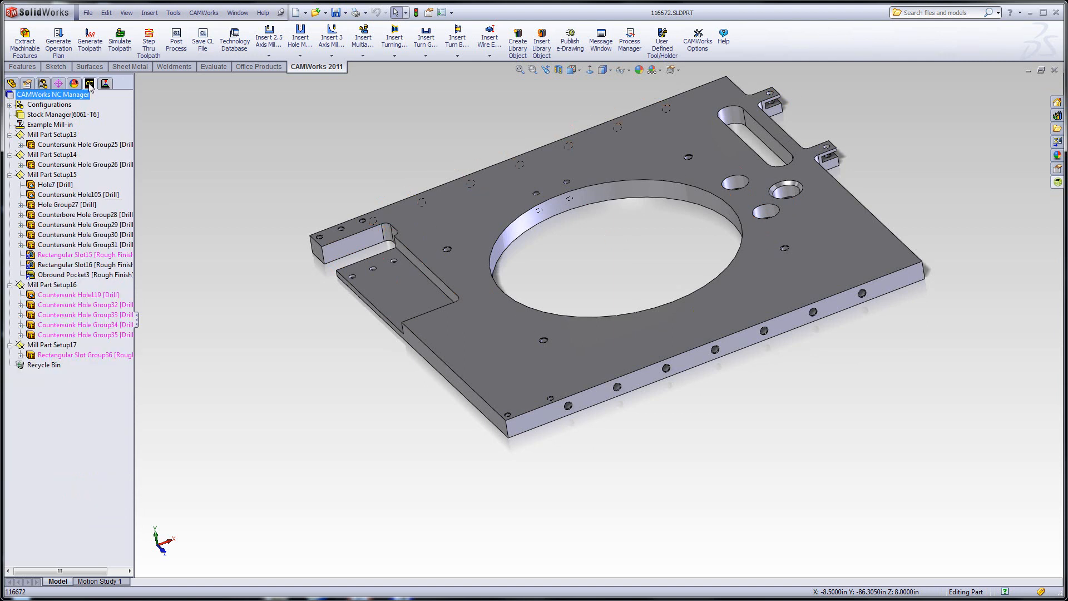
right_click(52, 175)
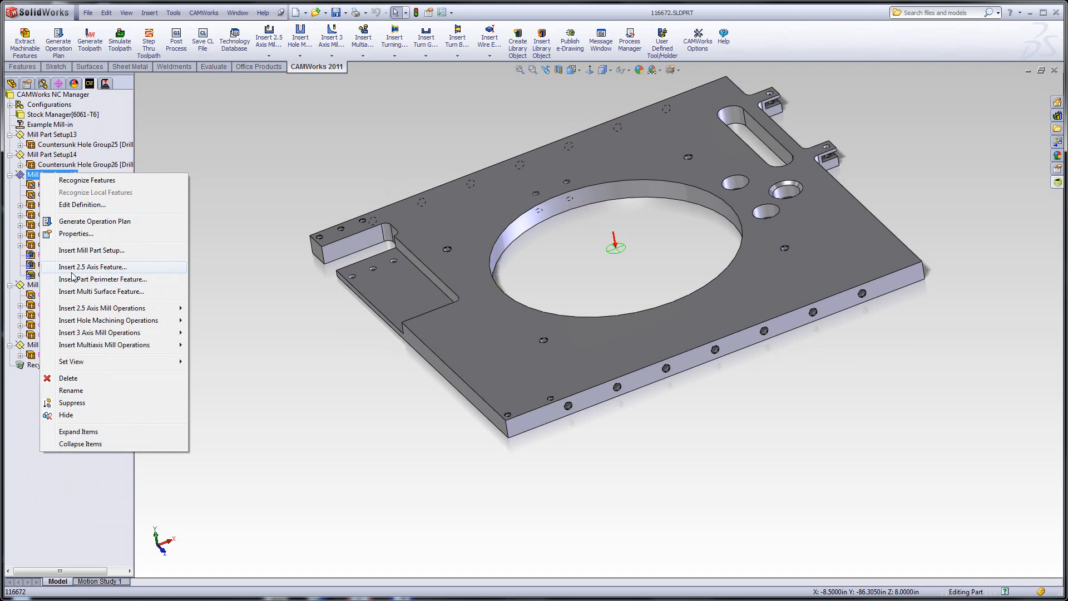
left_click(92, 280)
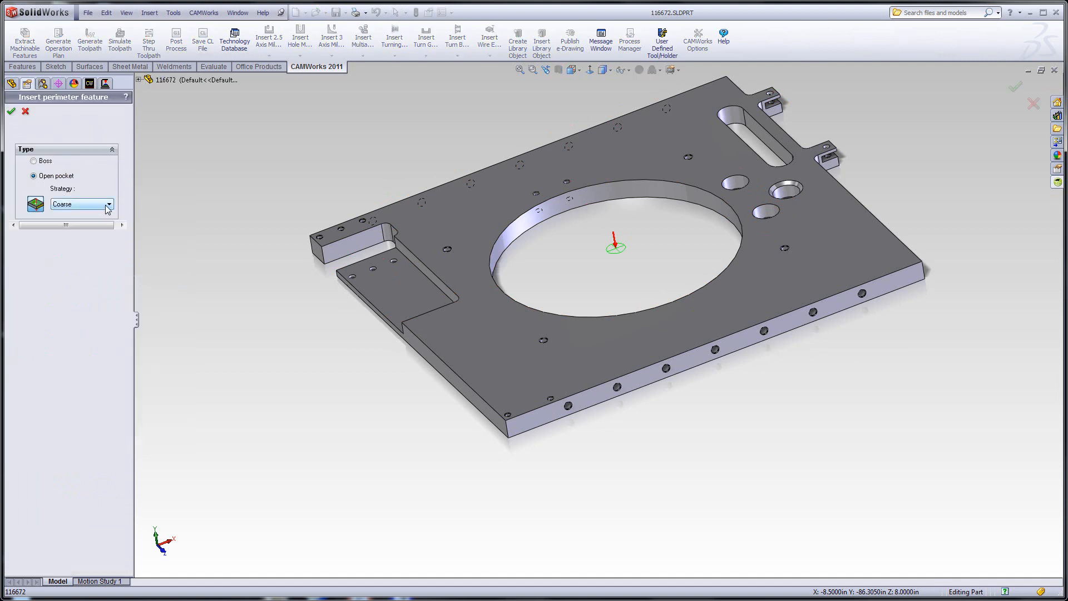
left_click(11, 111)
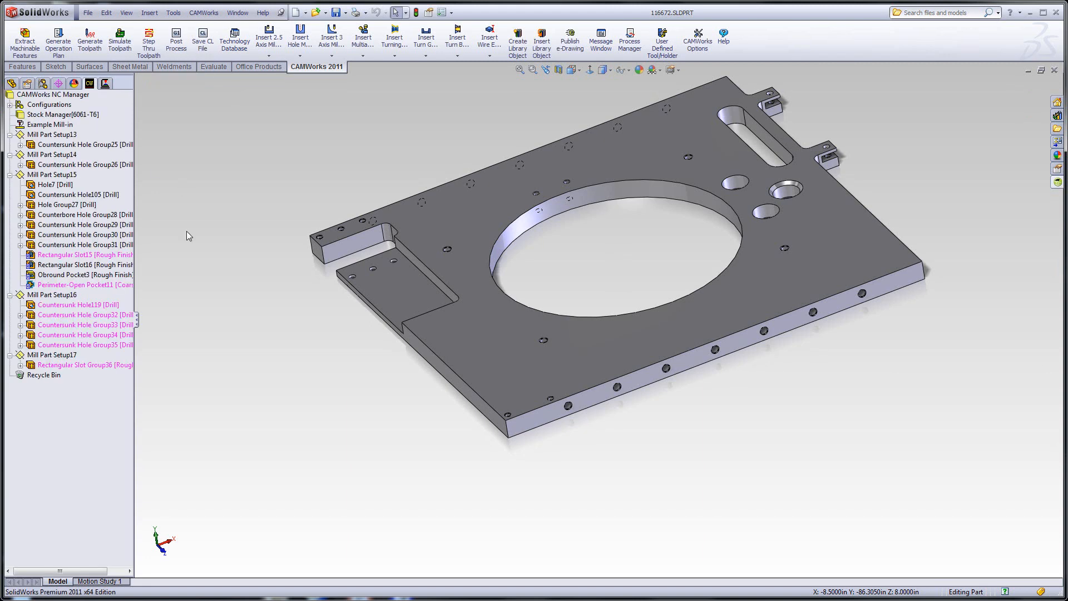
right_click(54, 289)
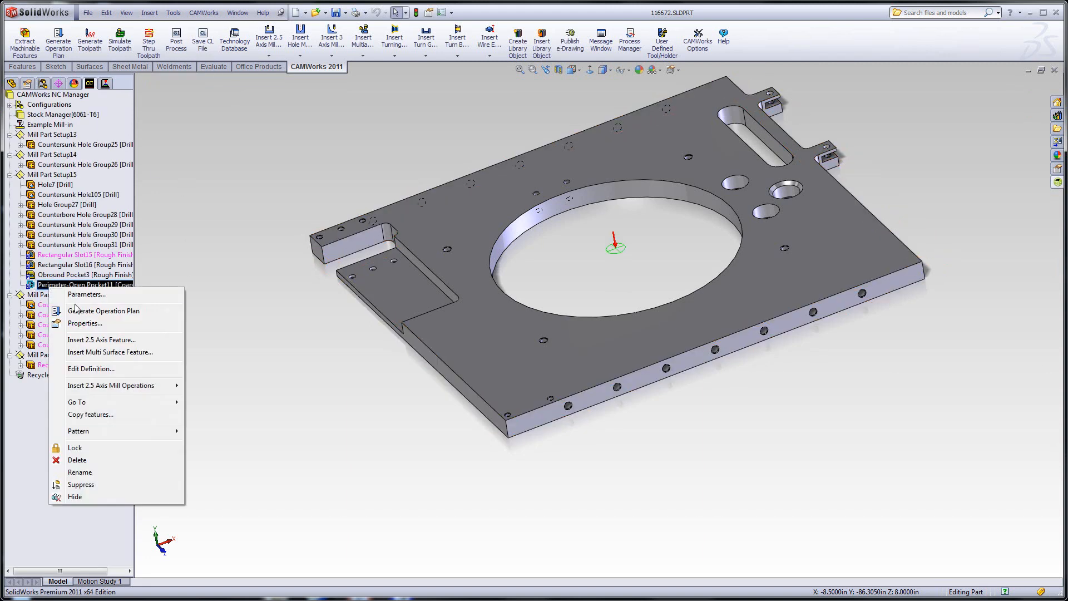
left_click(74, 310)
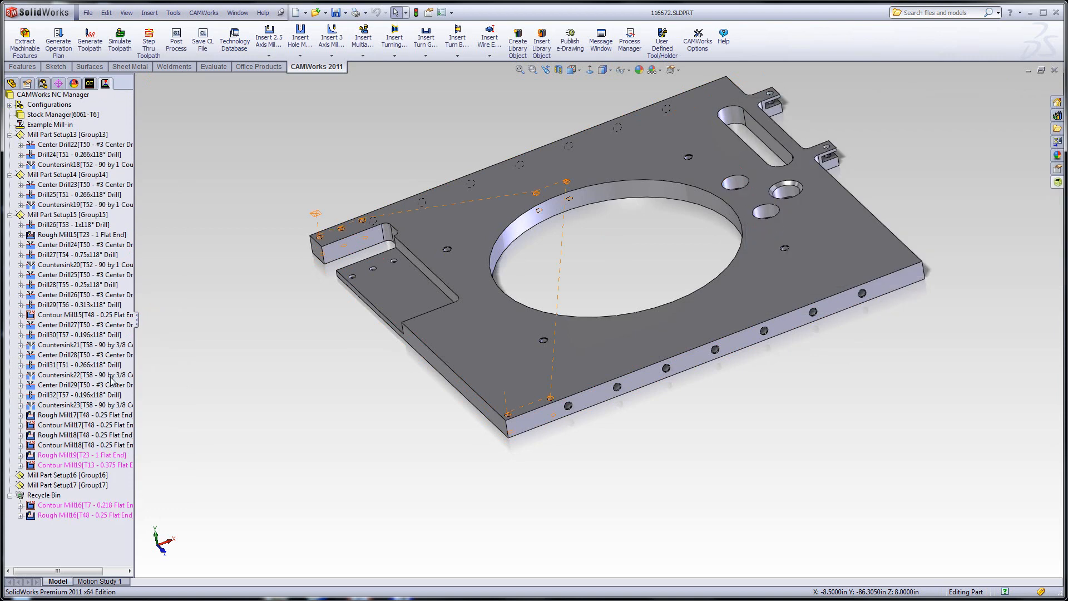
Step: Generate the toolpaths for Rough Mill19 and Contour Mill19 around the plate's perimeter
left_click(54, 456)
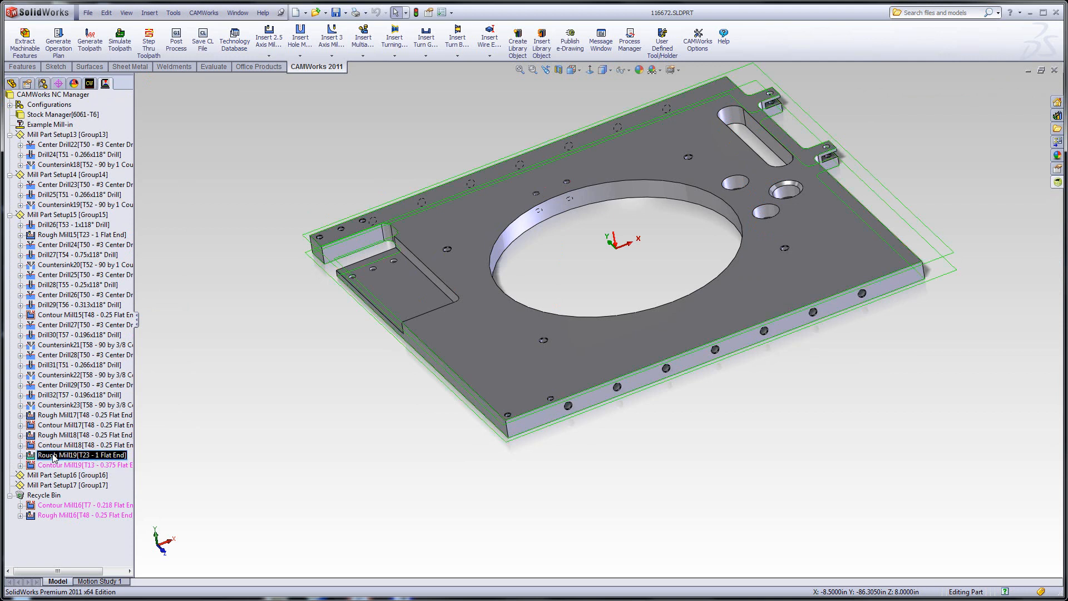
double_click(53, 456)
left_click(54, 455)
right_click(60, 466)
left_click(83, 472)
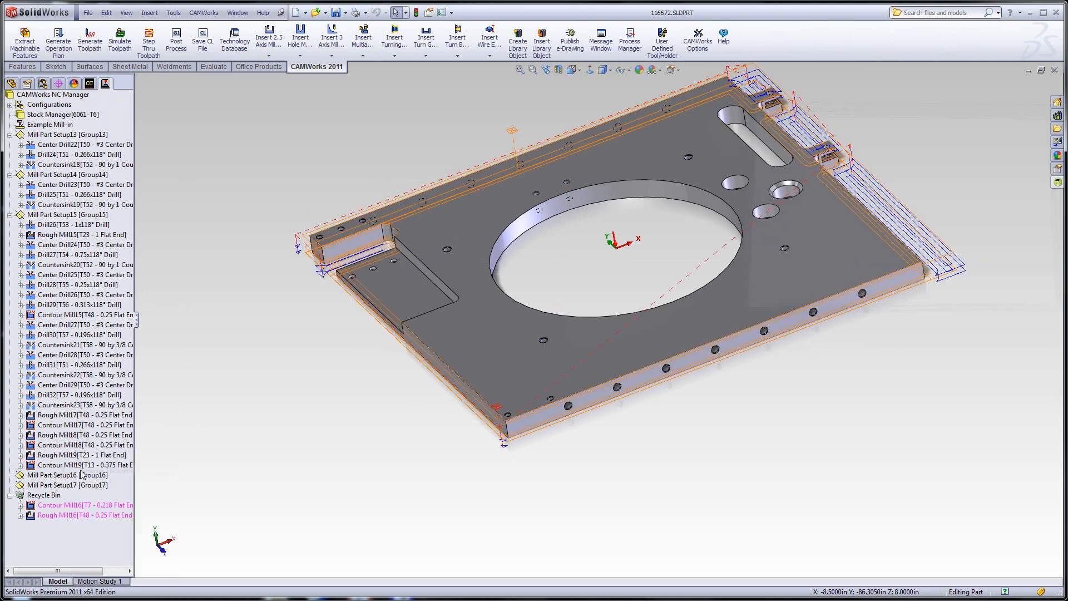
middle_click_drag(229, 315, 266, 408)
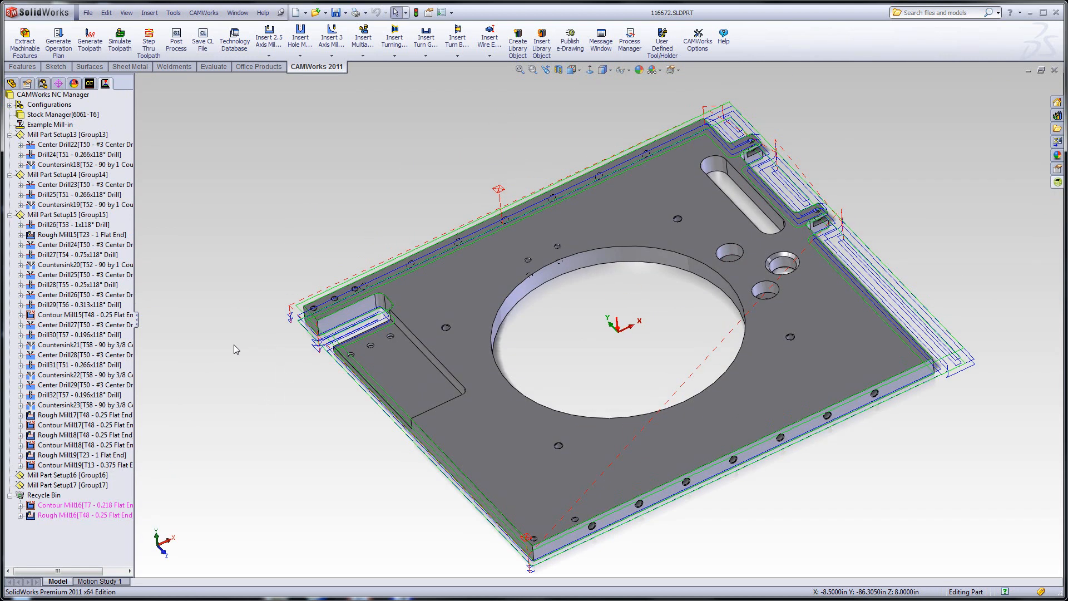
Step: Try to sort the Mill Part Setup15 operations by tool, with tools ordered by size
left_click(62, 455)
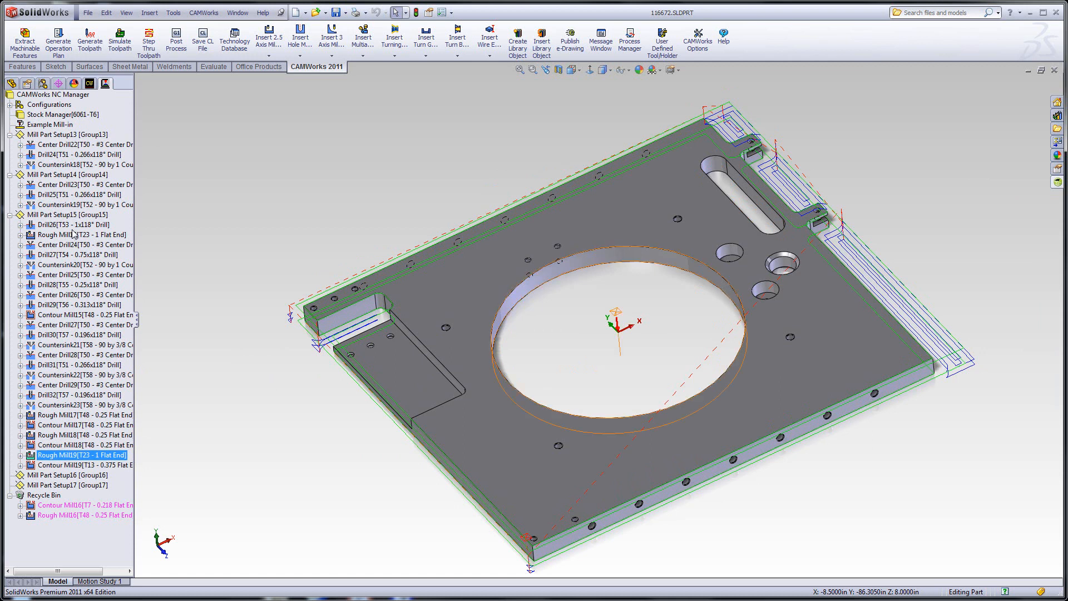
left_click(57, 216)
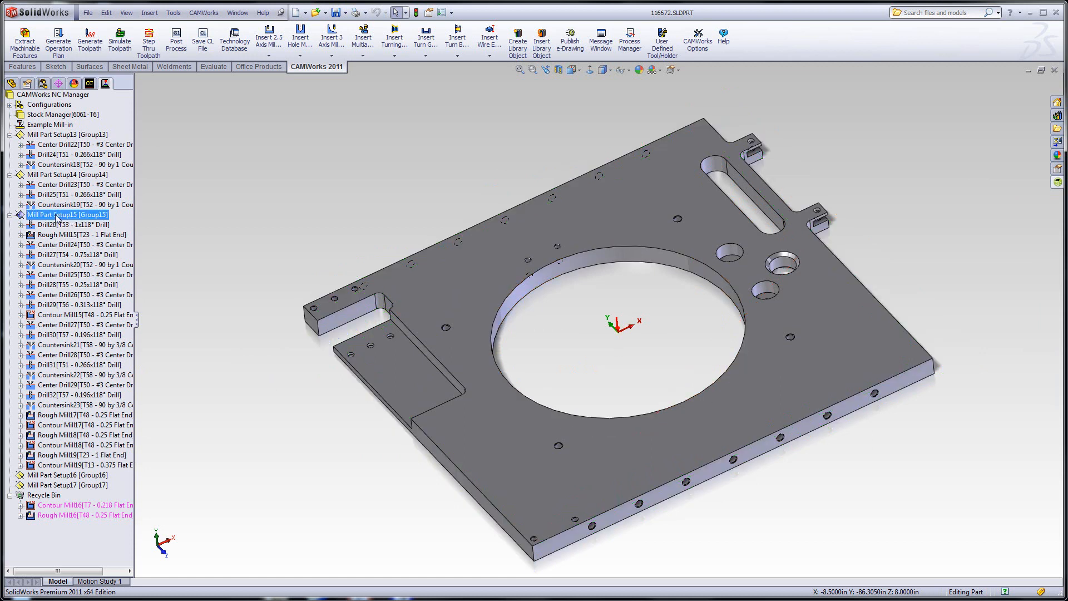
right_click(57, 218)
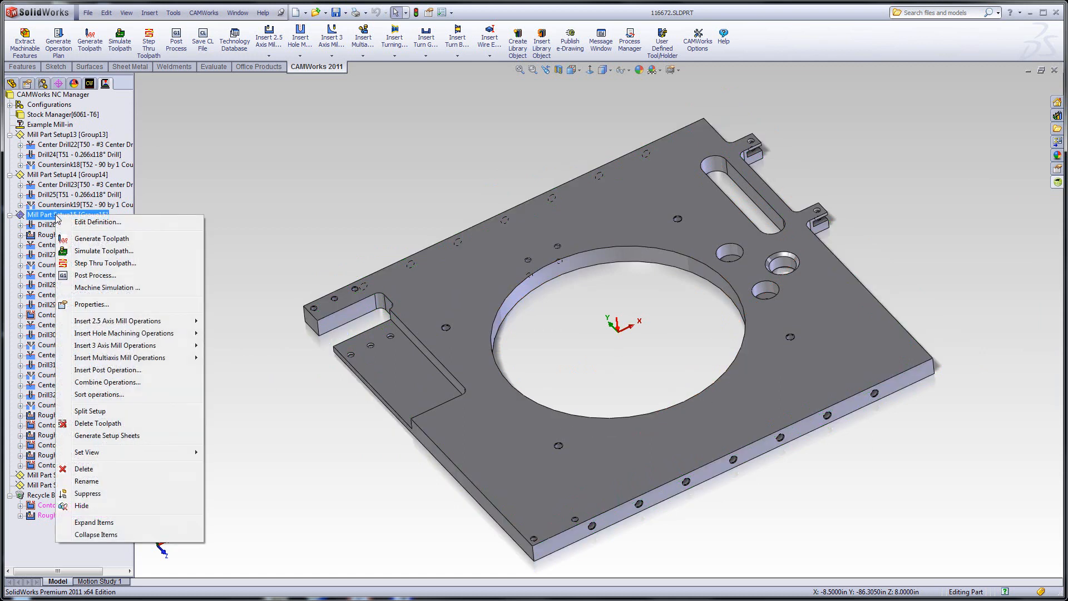
left_click(90, 394)
left_click(417, 163)
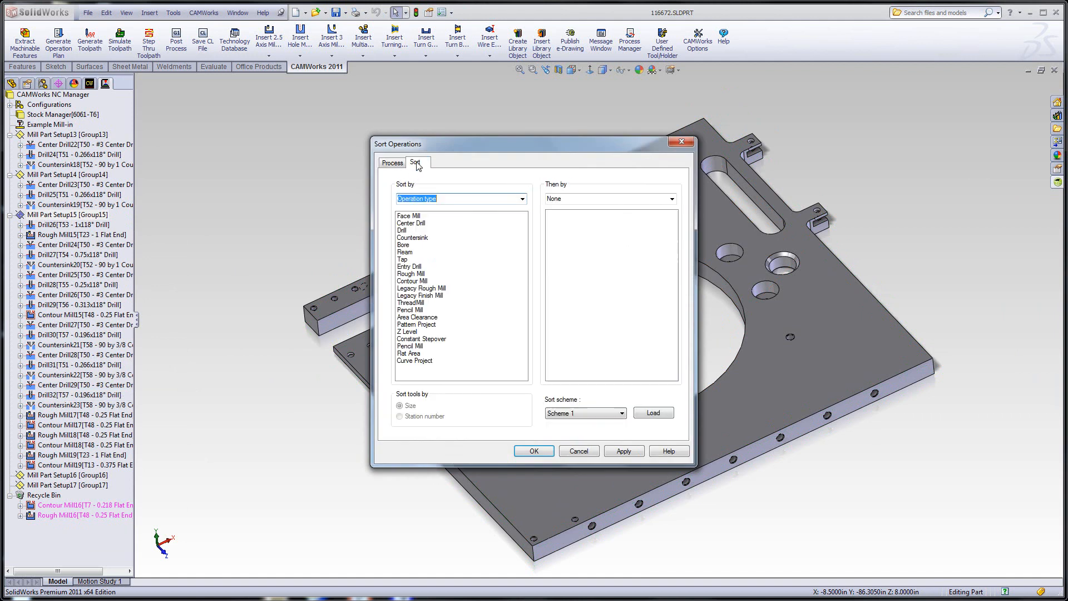
left_click(506, 200)
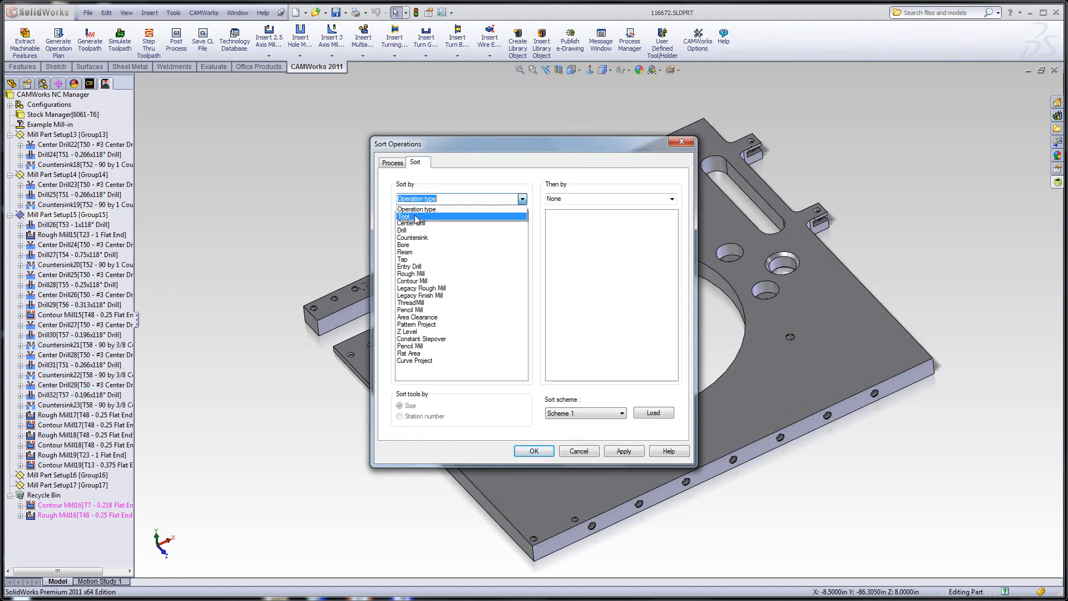
left_click(419, 220)
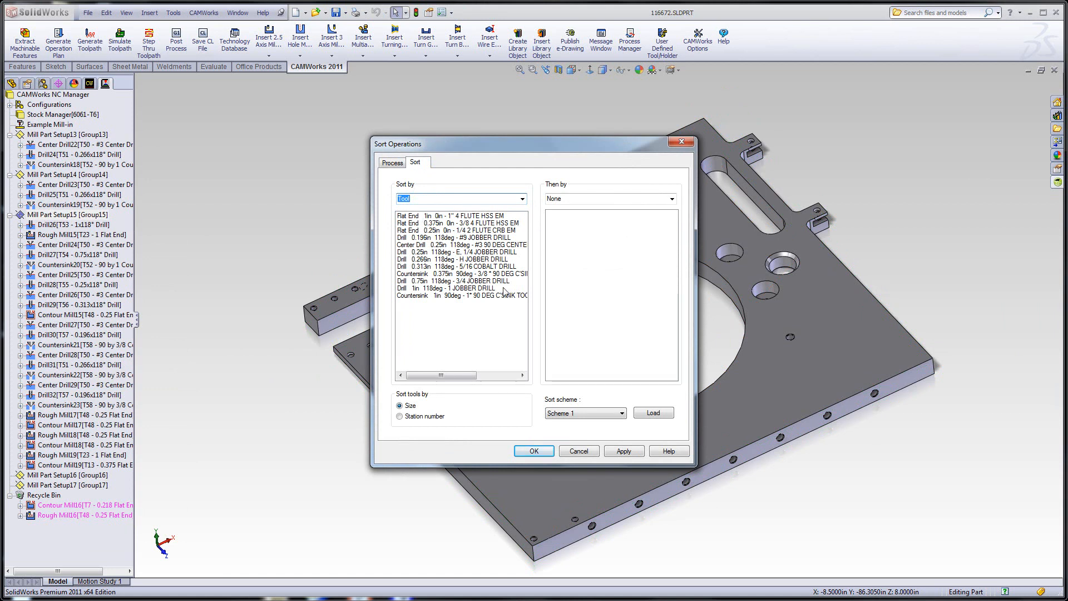
left_click(533, 451)
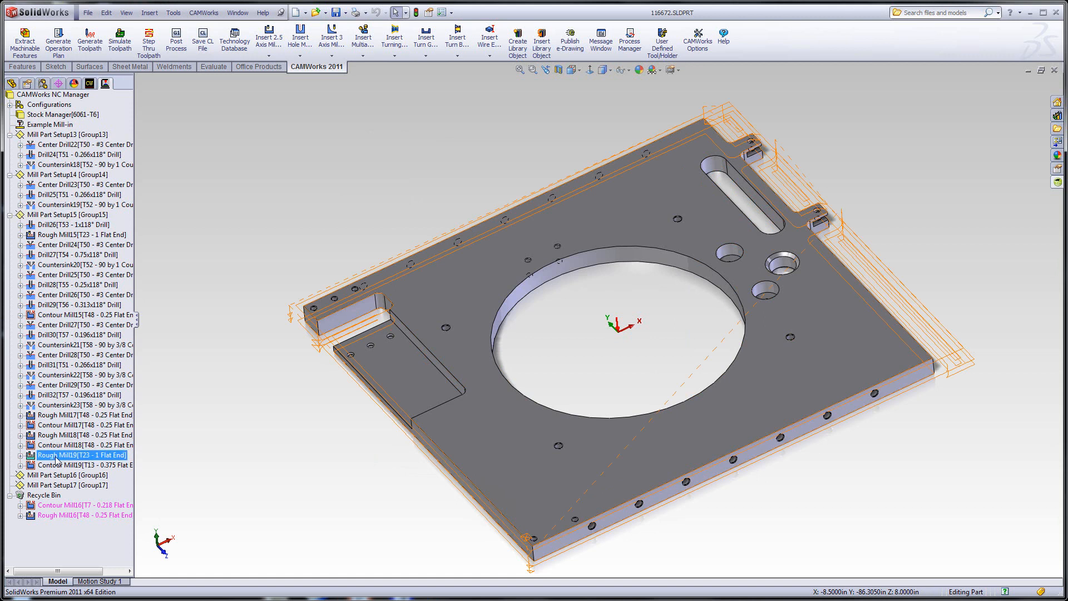
Step: Move Rough Mill19 and Contour Mill19 ahead of Drill26 as the first operations in Mill Part Setup15
left_click(35, 223)
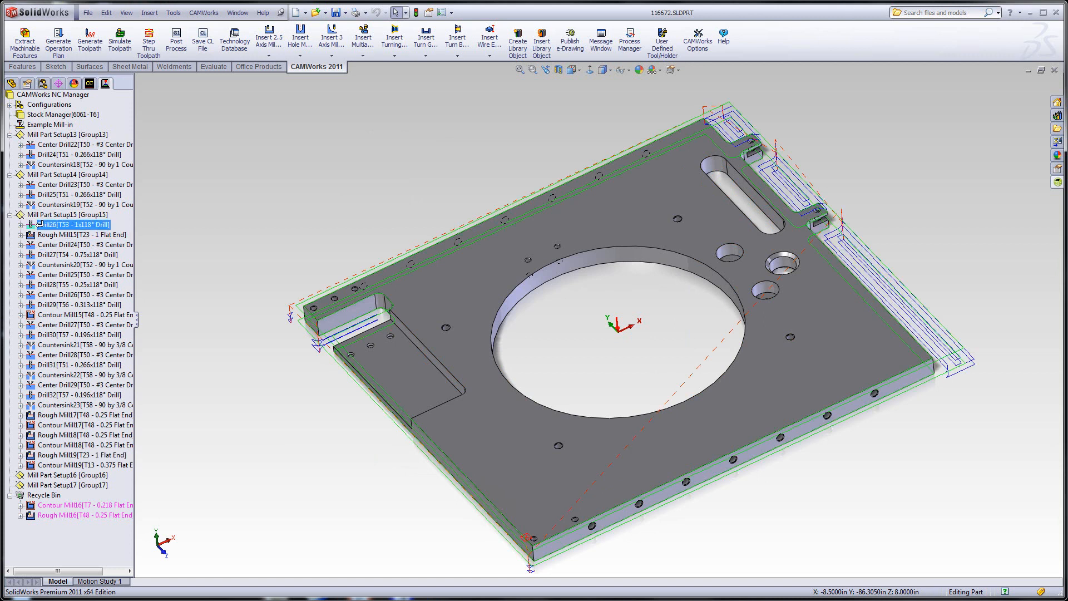
left_click_drag(39, 224, 39, 225)
left_click_drag(46, 464, 71, 245)
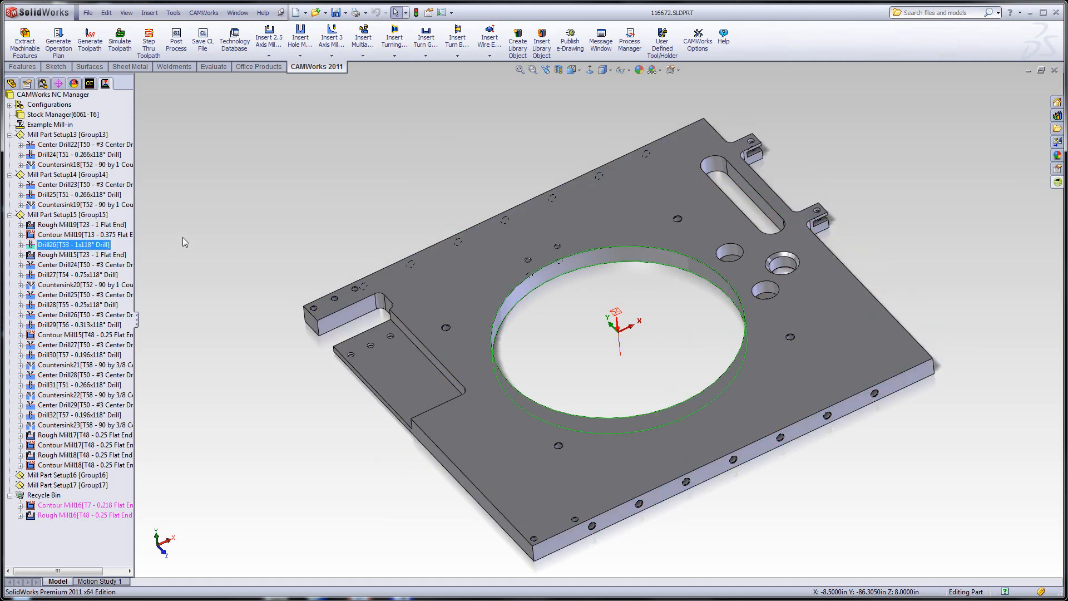
Step: Collapse the setups' operation lists and reorder the setups so Mill Part Setup15 comes before Mill Part Setup13 and Setup14
left_click(10, 215)
left_click(9, 175)
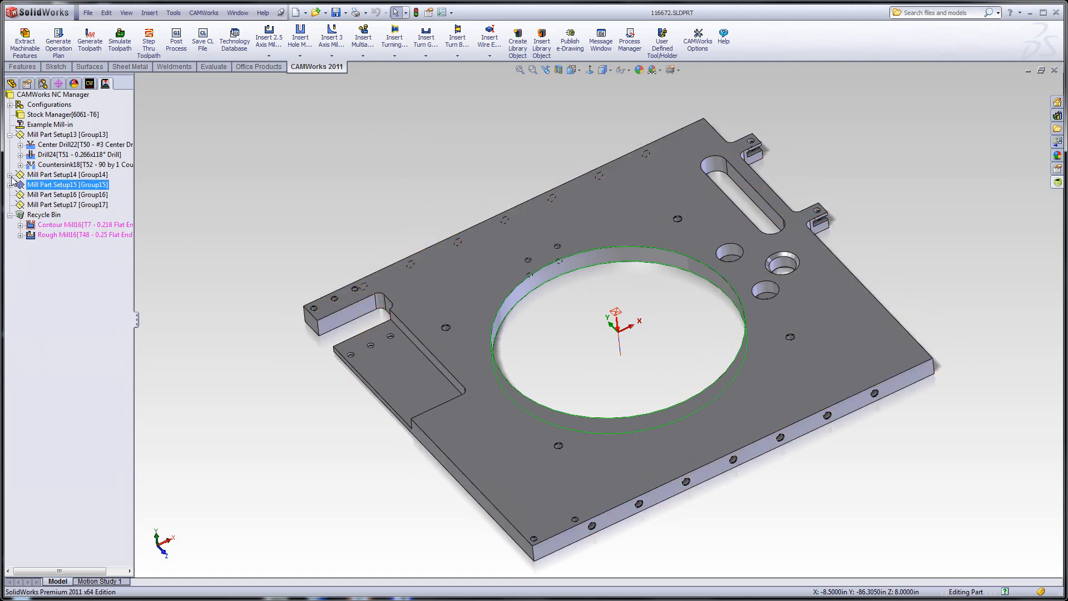
left_click(10, 135)
left_click(54, 146)
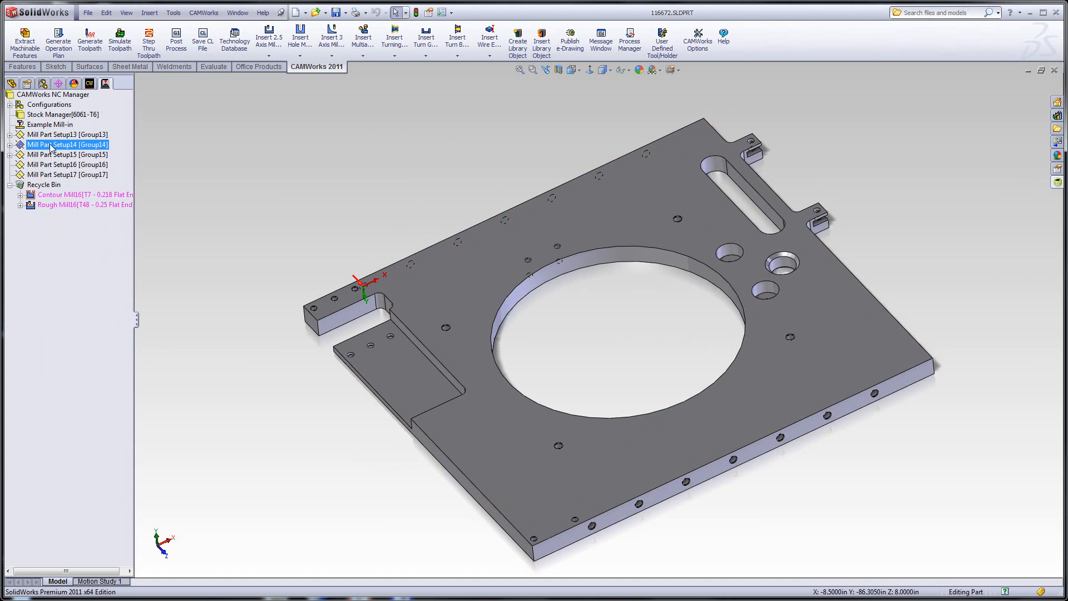
left_click(58, 156)
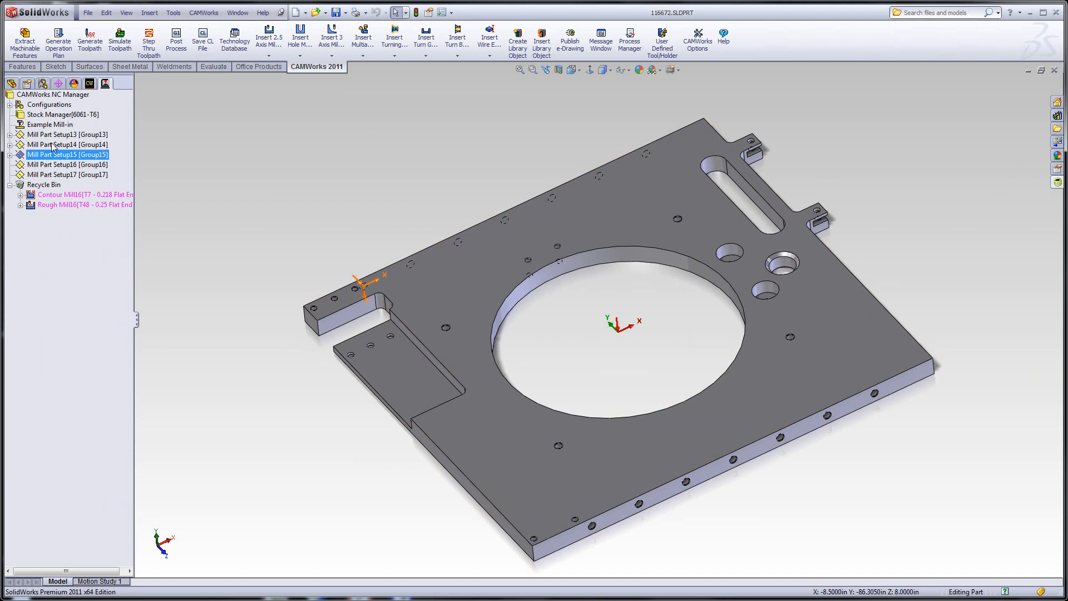
left_click(50, 145)
left_click(56, 155)
left_click(63, 137)
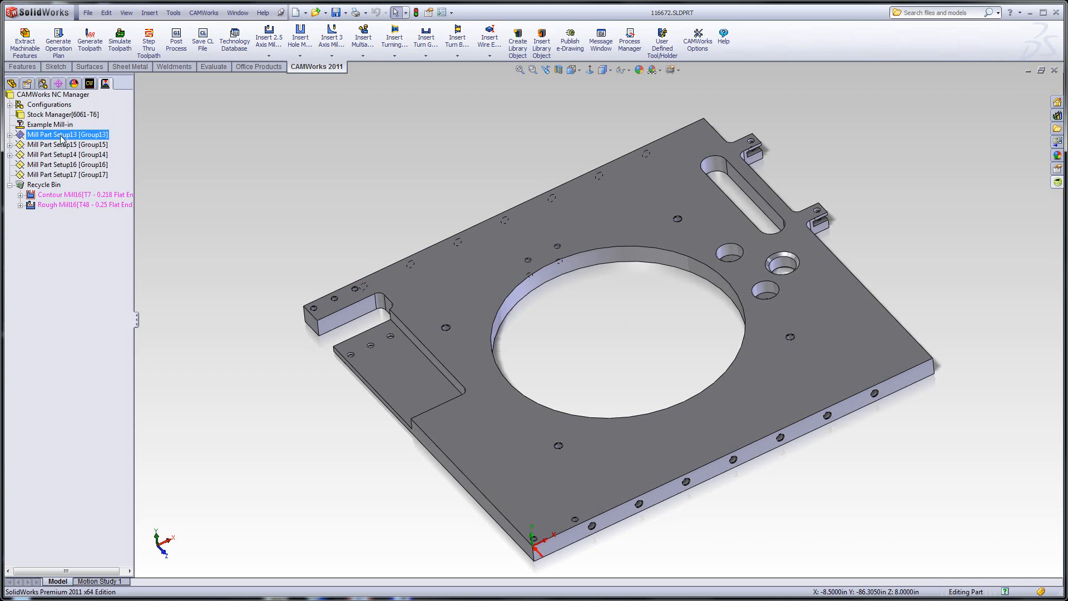
left_click(65, 155)
left_click(61, 145)
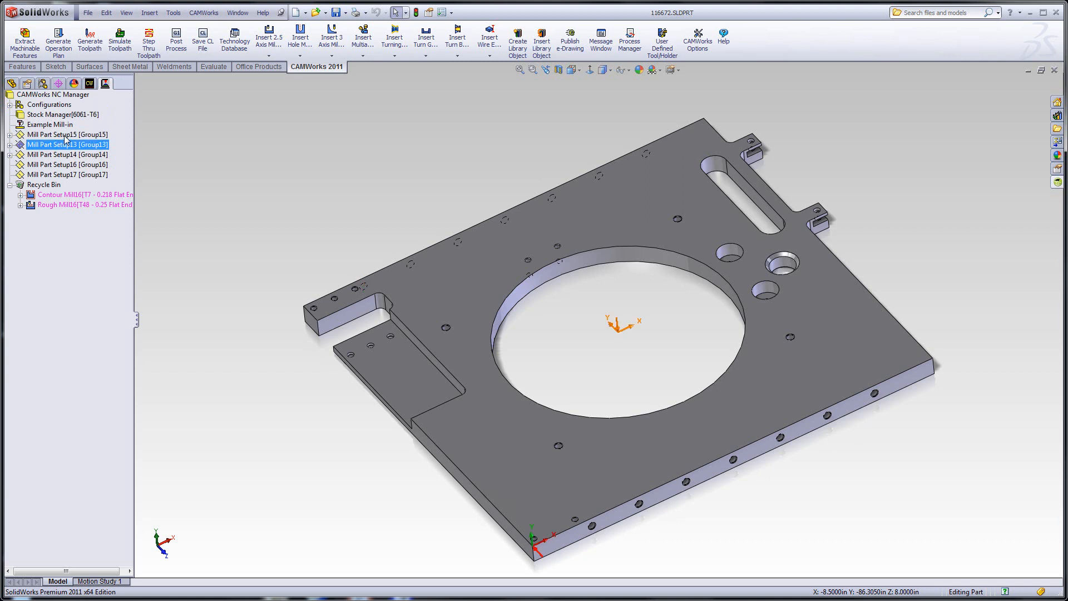
left_click_drag(61, 144, 63, 137)
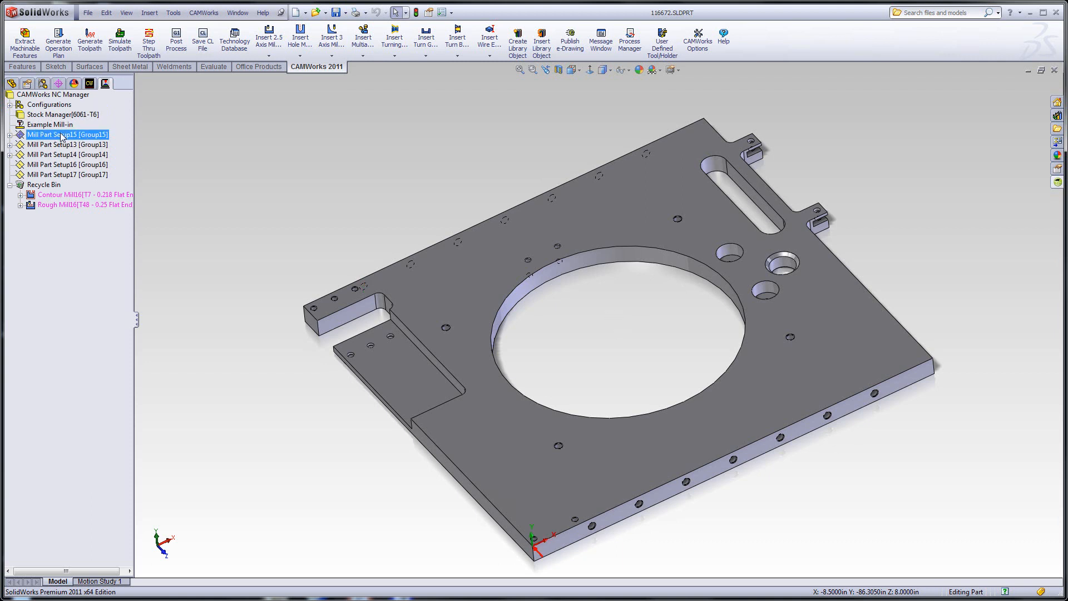
Step: Check the origin positions of Mill Part Setup13 and Mill Part Setup14, and collapse the Recycle Bin
left_click(22, 146)
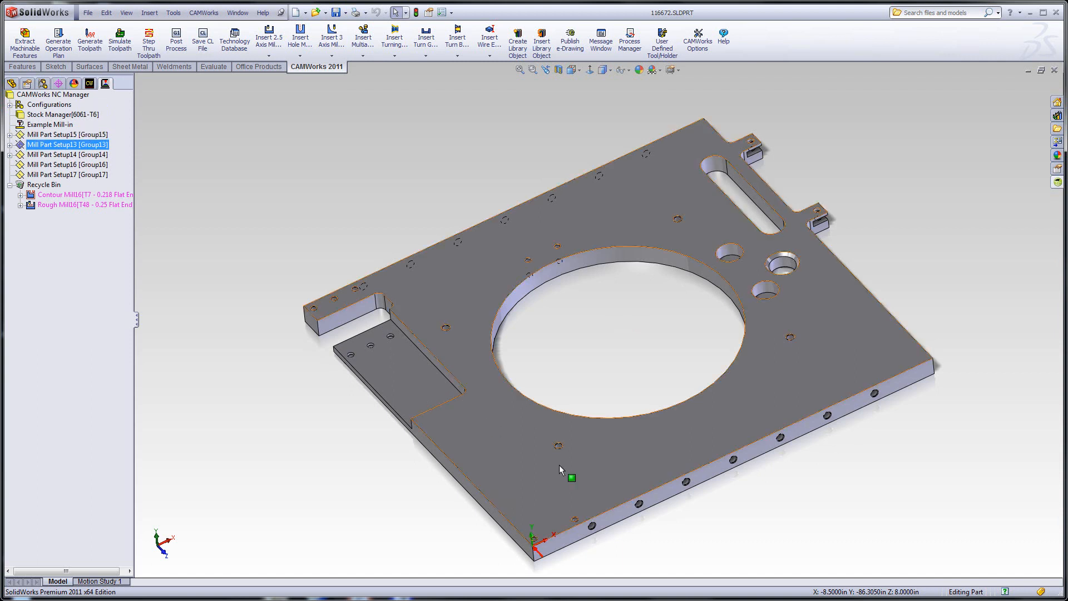
left_click(62, 155)
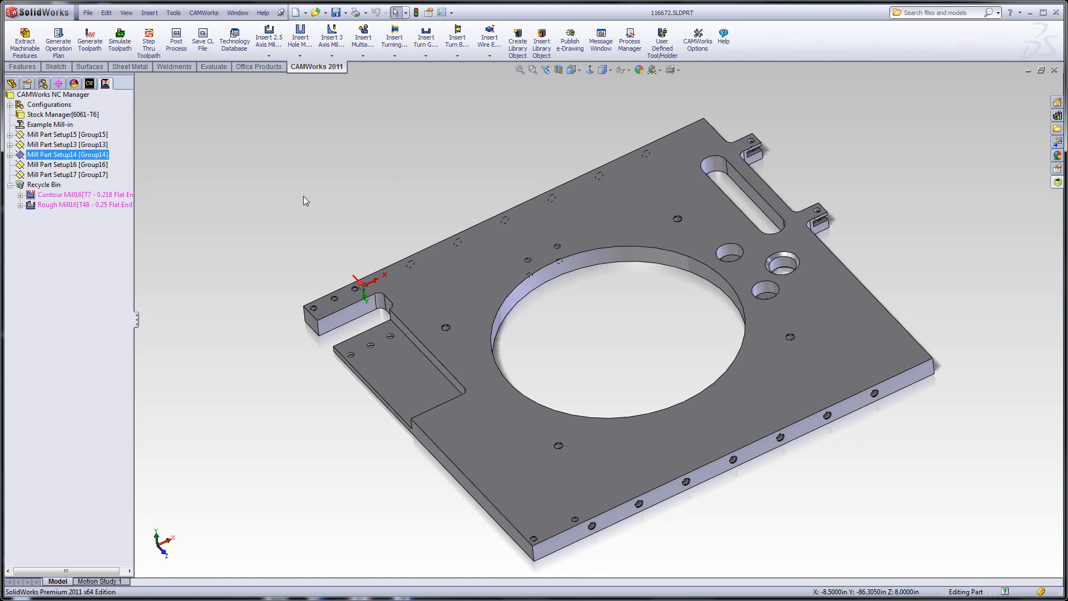
left_click(10, 186)
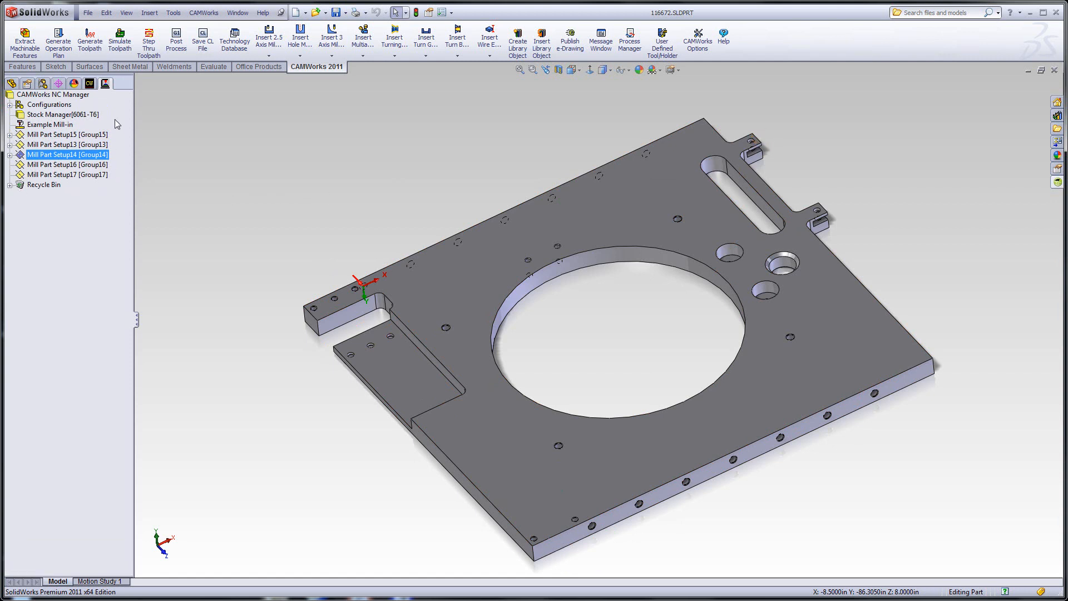
Step: Examine the hole features in Mill Part Setup16 on the plate's underside to see which ones need machining from that side
left_click(89, 85)
middle_click_drag(573, 376, 475, 147)
key("Escape")
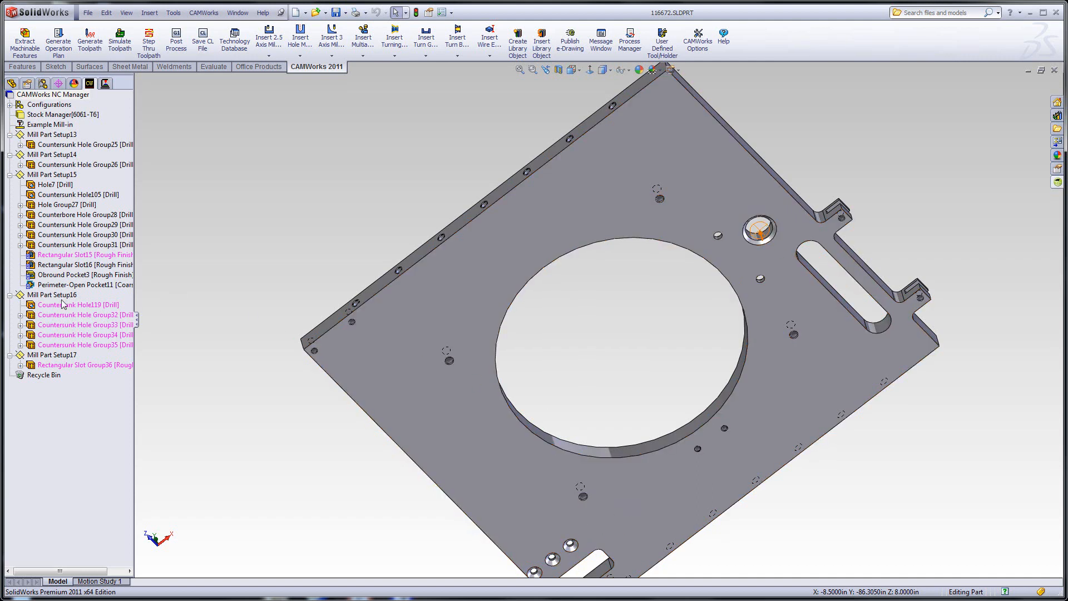
left_click(42, 296)
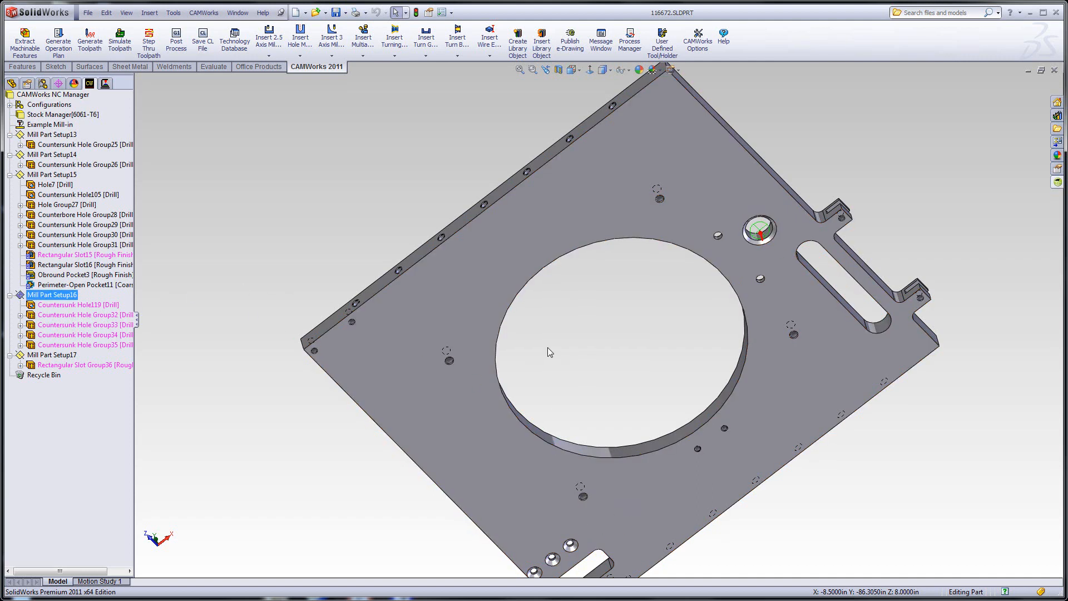
middle_click_drag(537, 355, 553, 284, "ctrl")
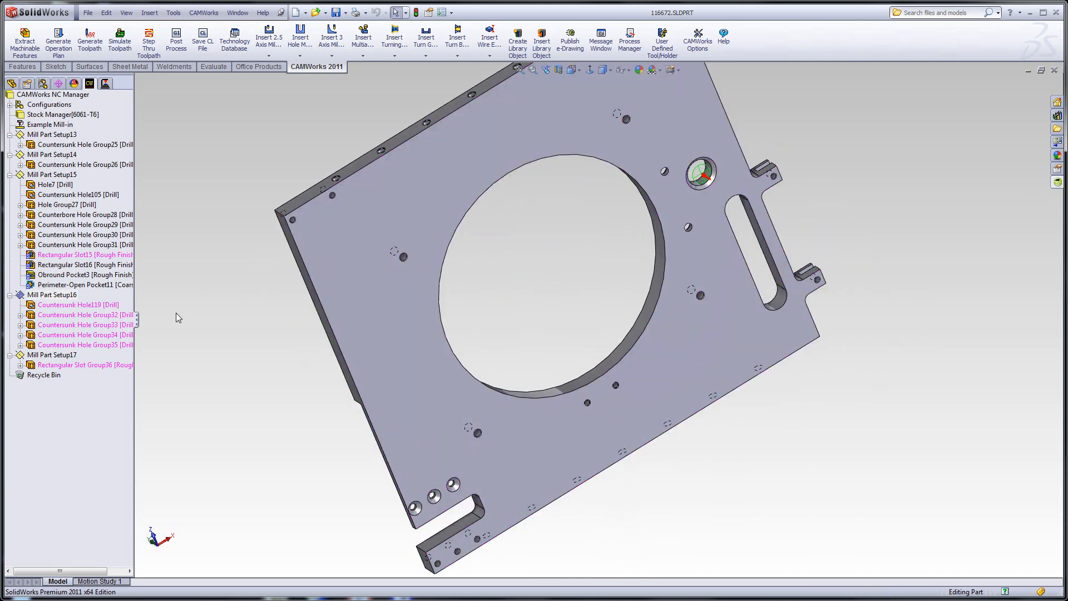
left_click(49, 307)
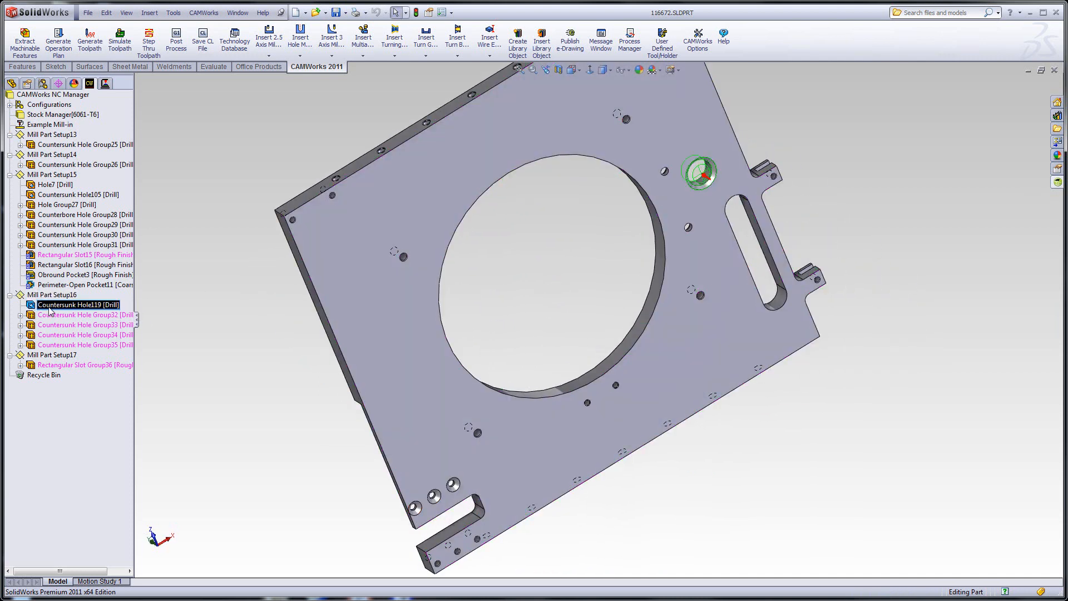
left_click(53, 315)
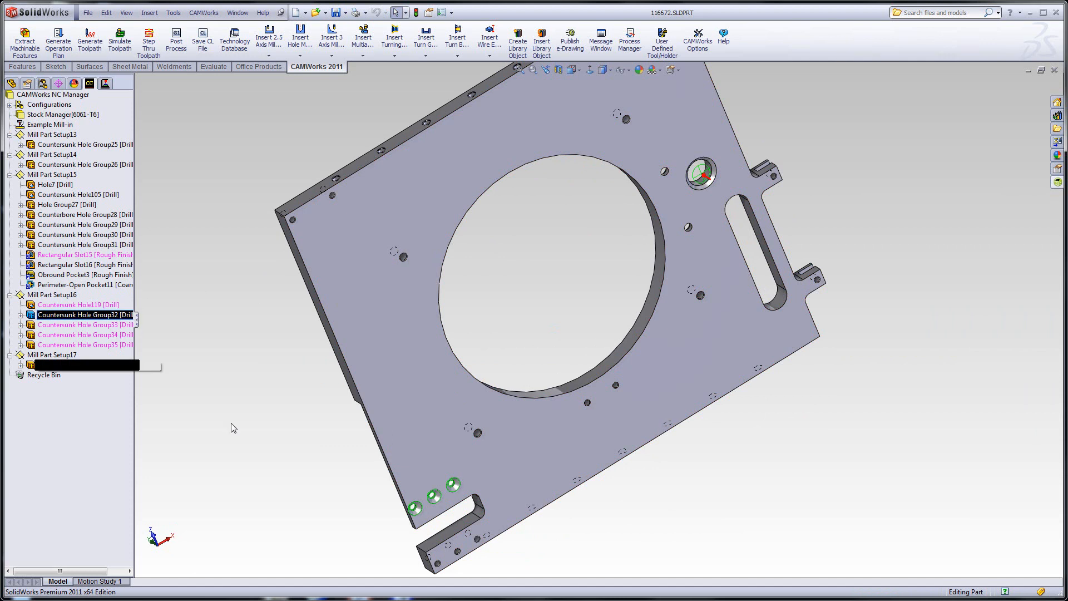
left_click(71, 326)
left_click(70, 335)
left_click(65, 345)
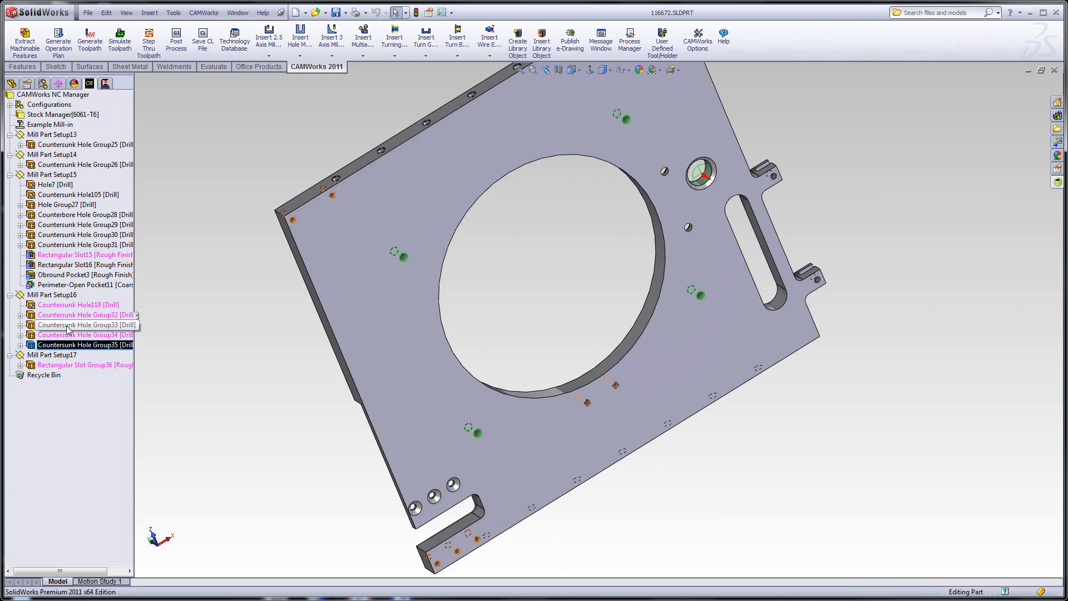
left_click(58, 326)
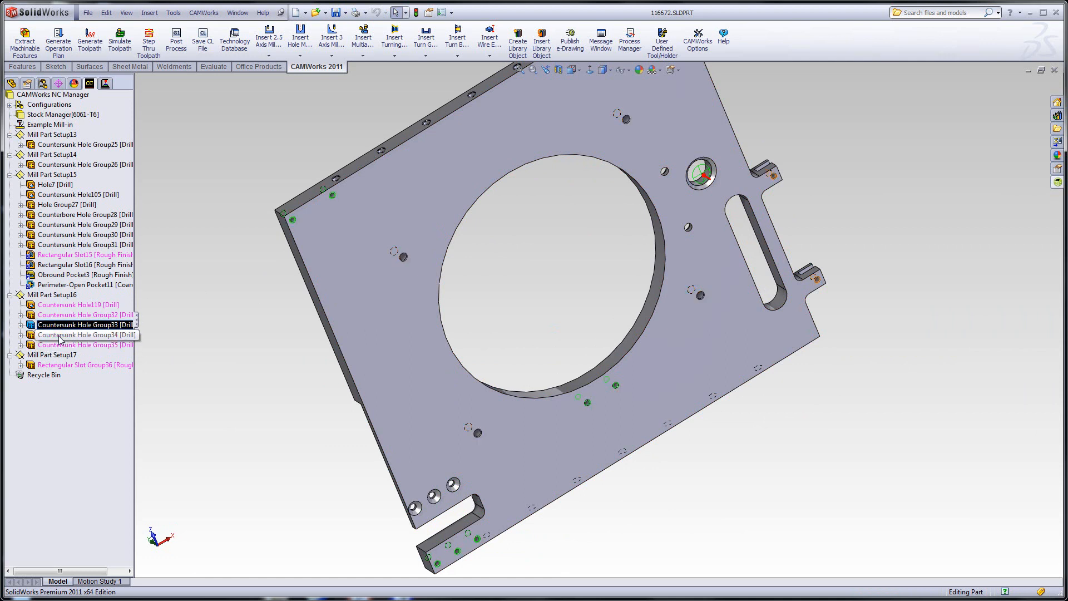
Step: Generate the operation plan for Countersunk Hole119 and Countersunk Hole Group32 in Mill Part Setup16
left_click(61, 305)
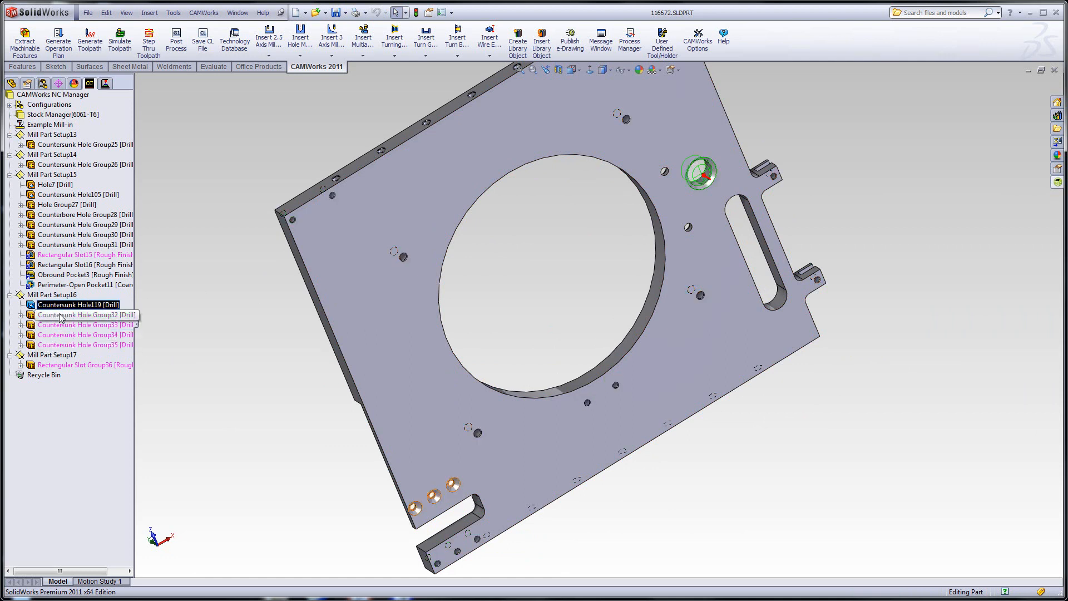
left_click(66, 314, "ctrl")
right_click(64, 307)
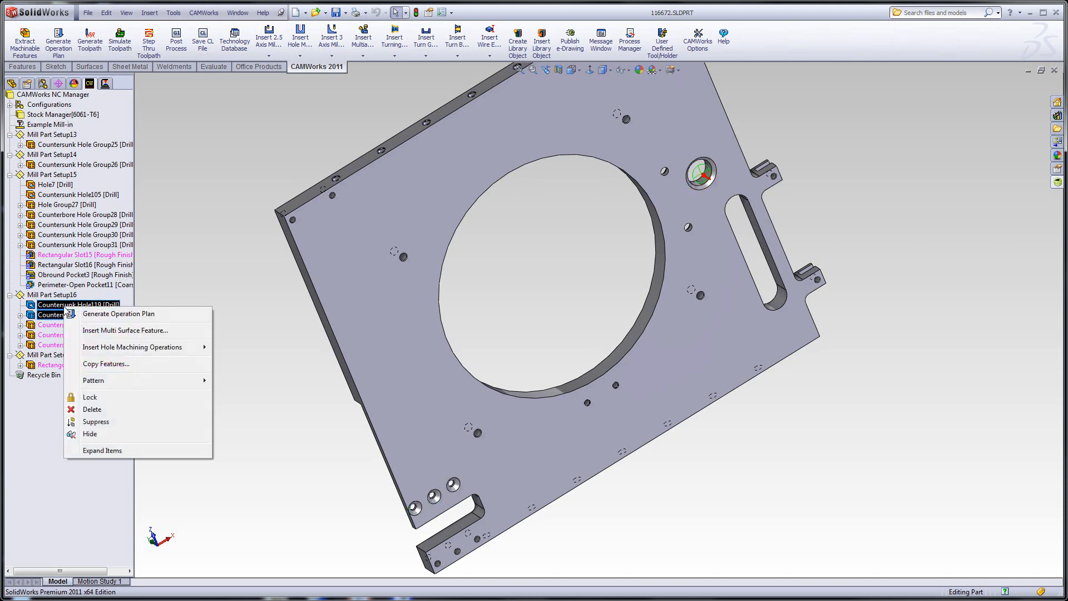
left_click(97, 315)
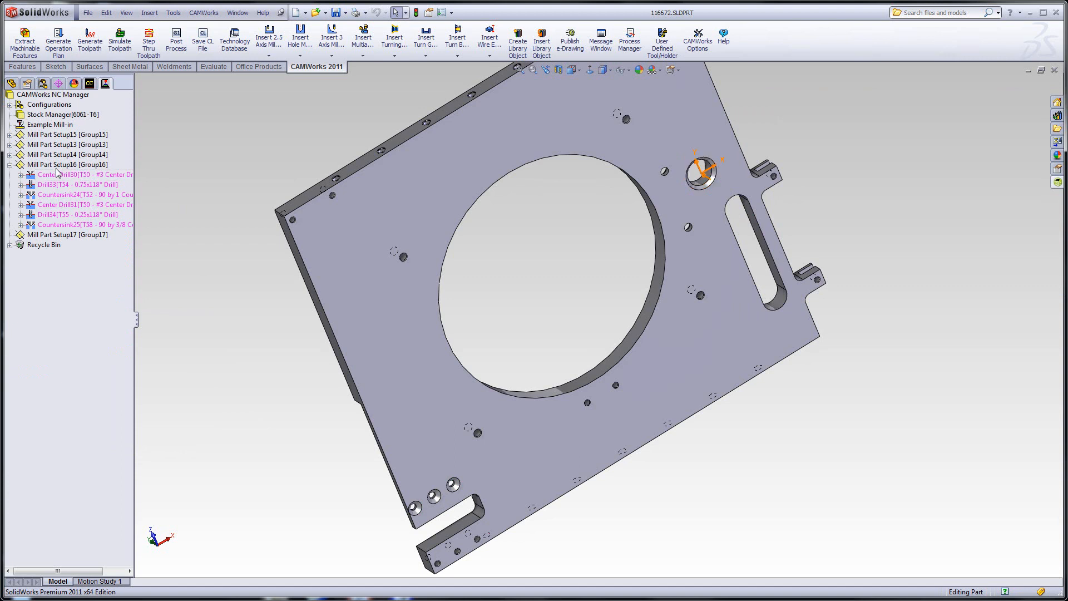
Step: Generate toolpaths for all six operations in Mill Part Setup16, from Center Drill30 through Countersink25
left_click(58, 174)
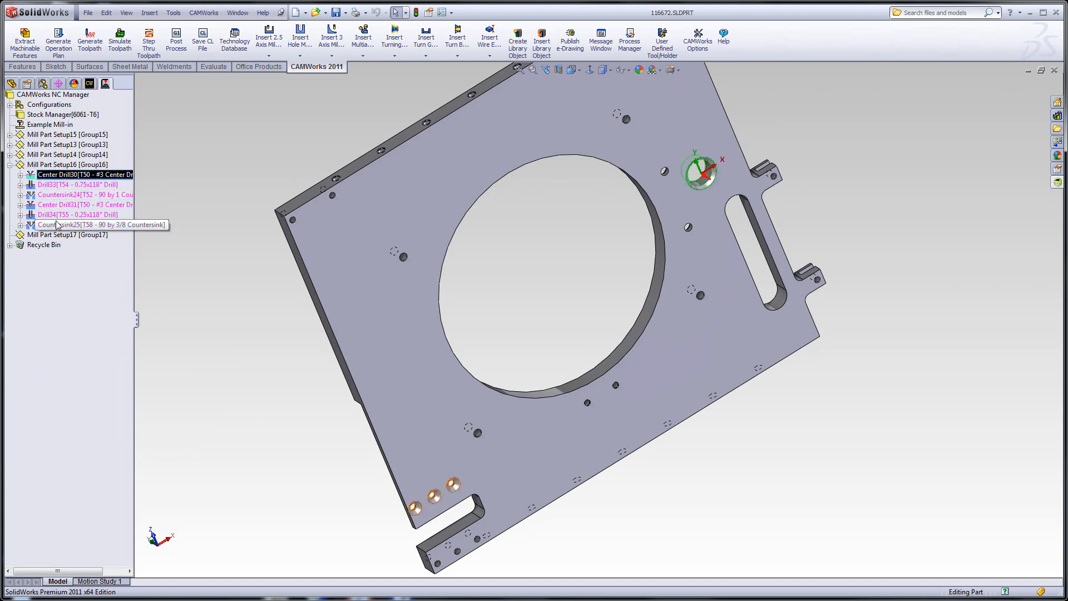
left_click(56, 224, "shift")
right_click(62, 199)
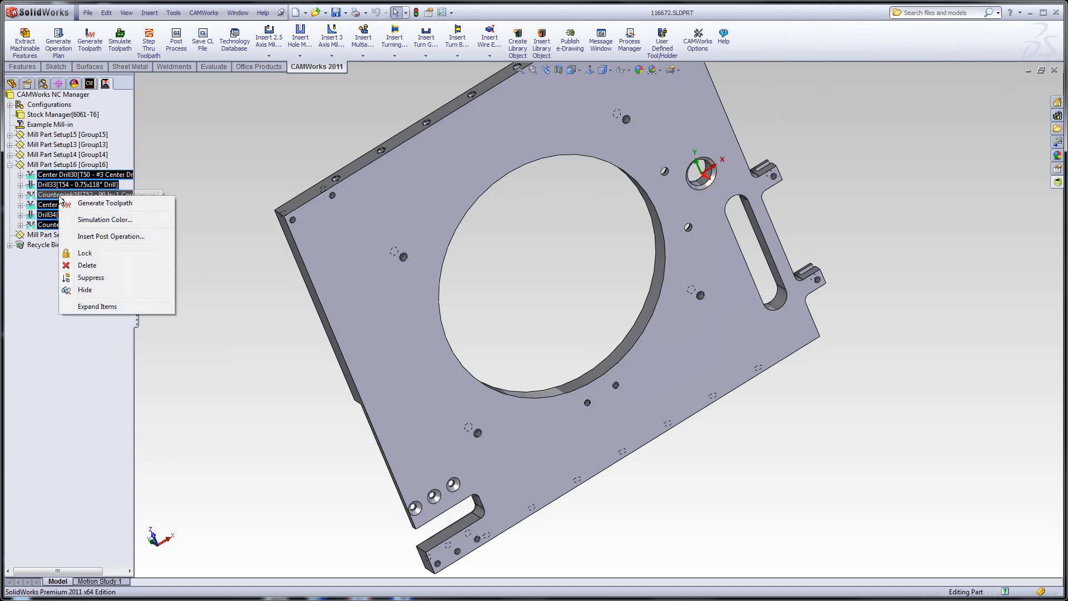
left_click(95, 205)
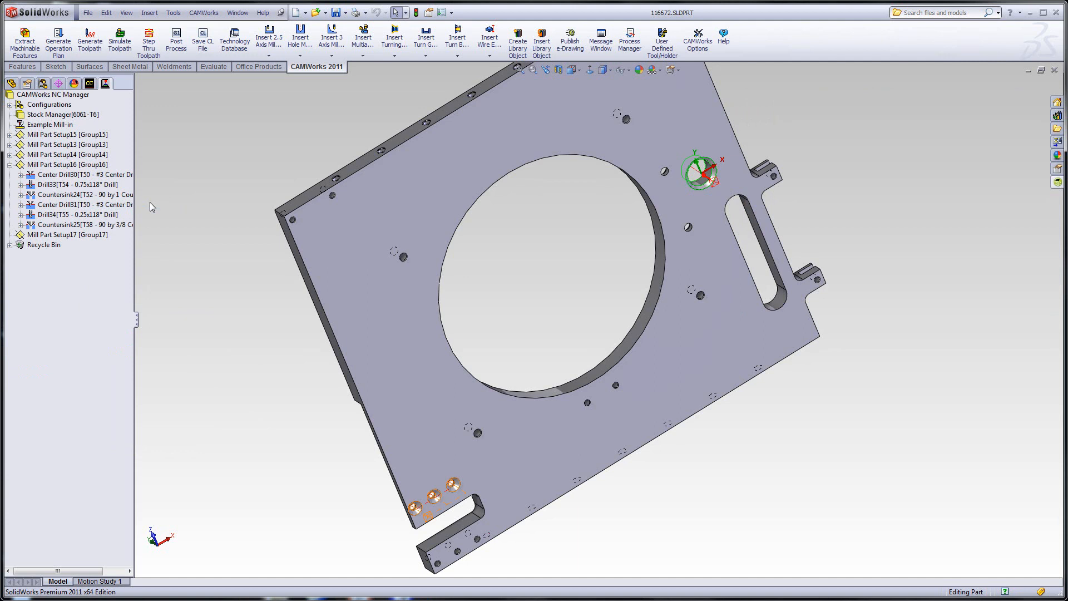
middle_click_drag(520, 189, 377, 202)
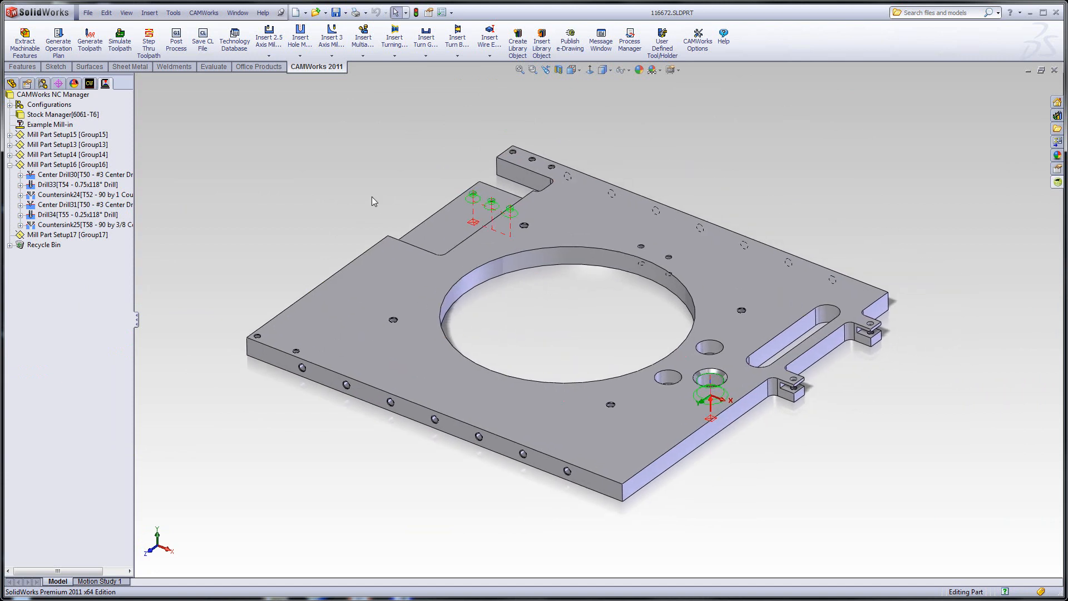
Step: Simulate the toolpaths of all setups to the end, slowing playback partway and restoring a faster speed, and close the simulation
right_click(44, 95)
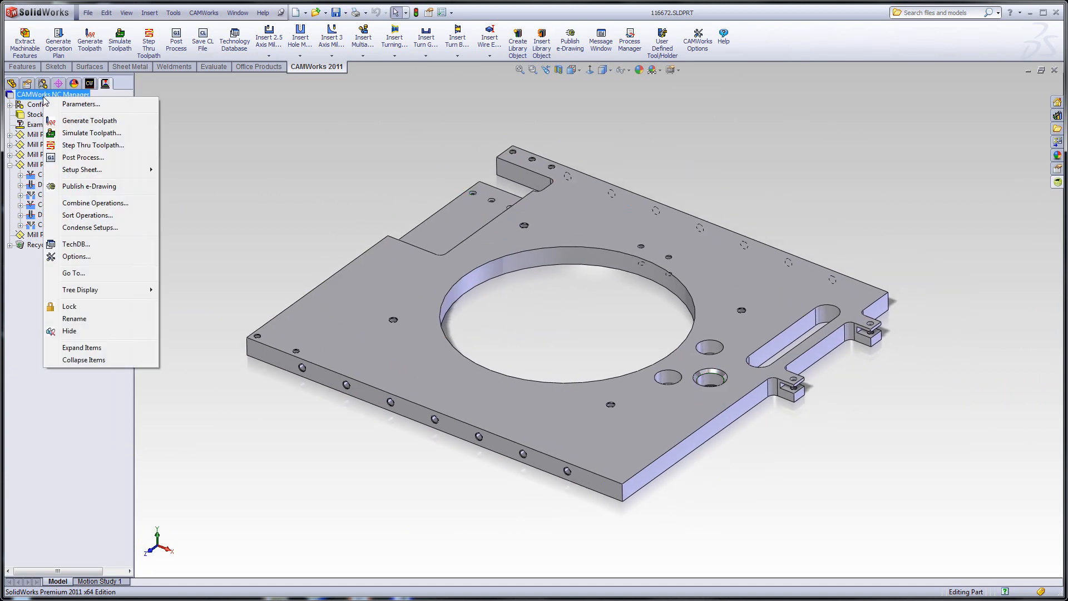
left_click(70, 133)
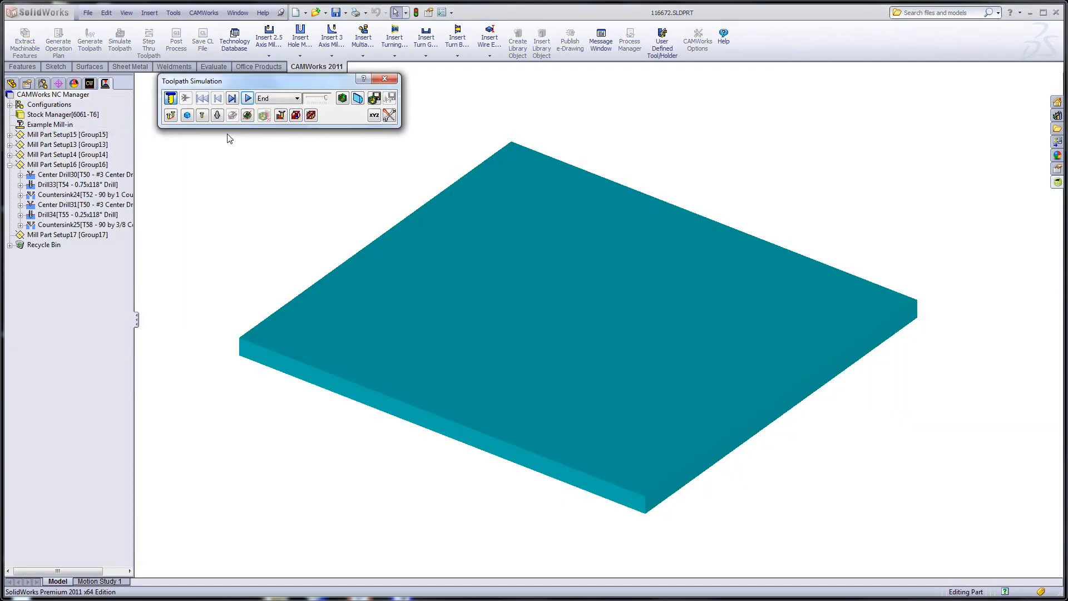
left_click(248, 100)
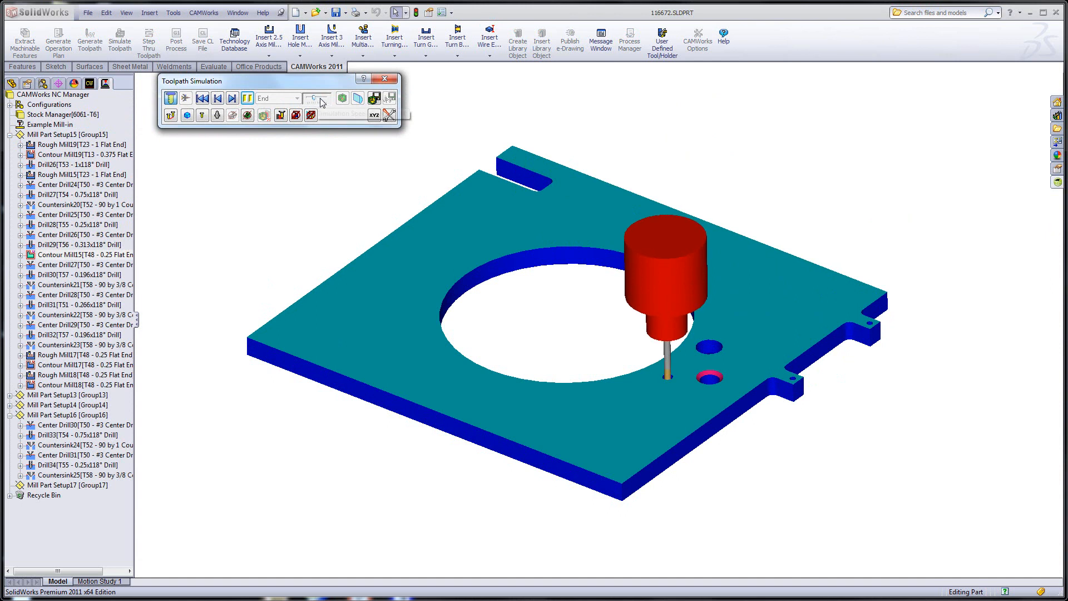
left_click_drag(320, 99, 316, 99)
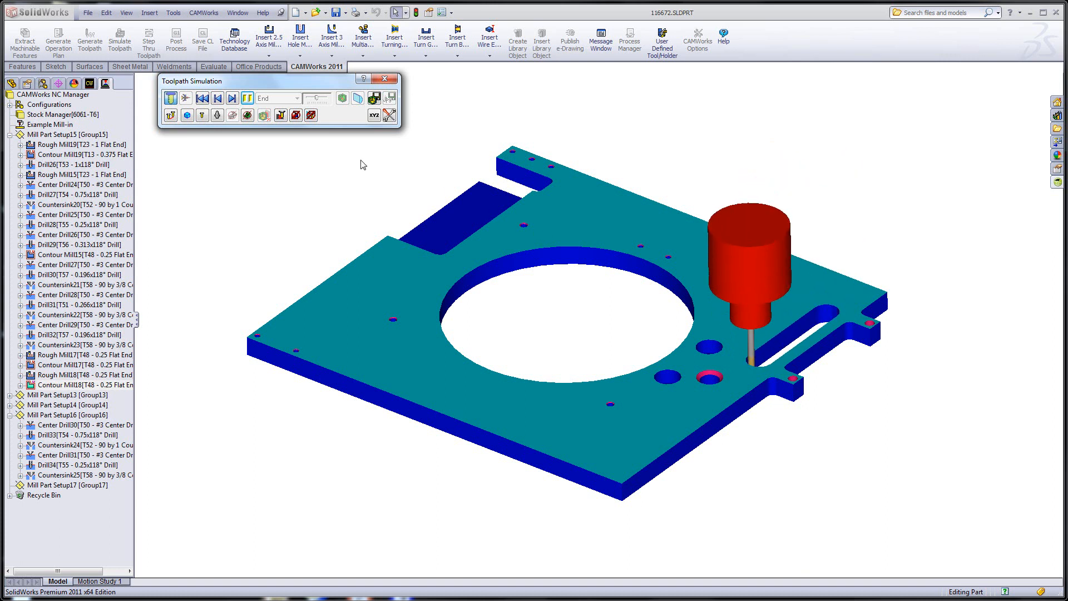
left_click_drag(316, 98, 330, 101)
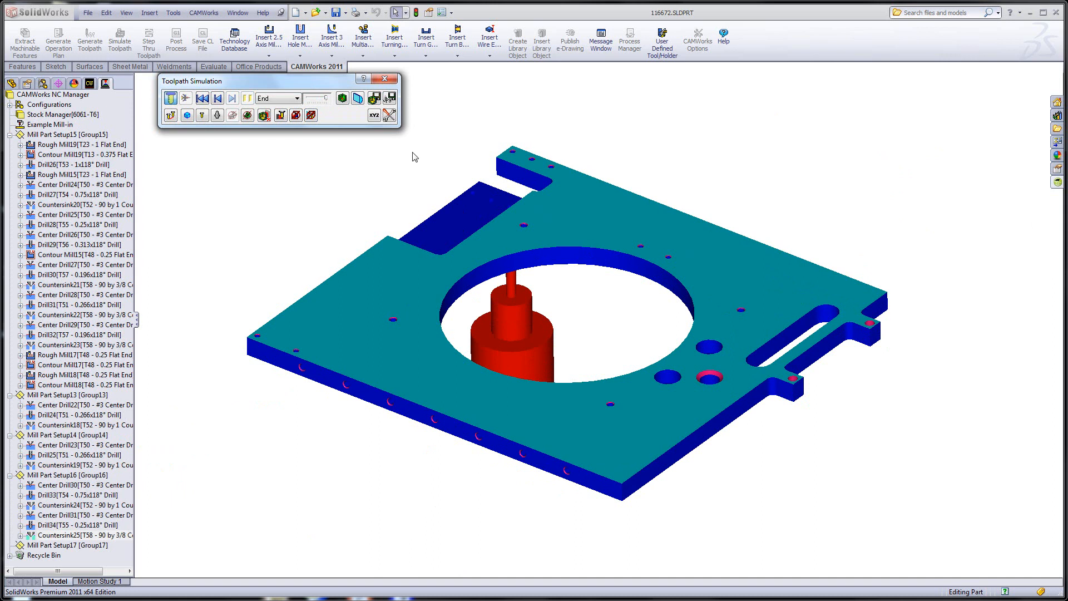
left_click(91, 84)
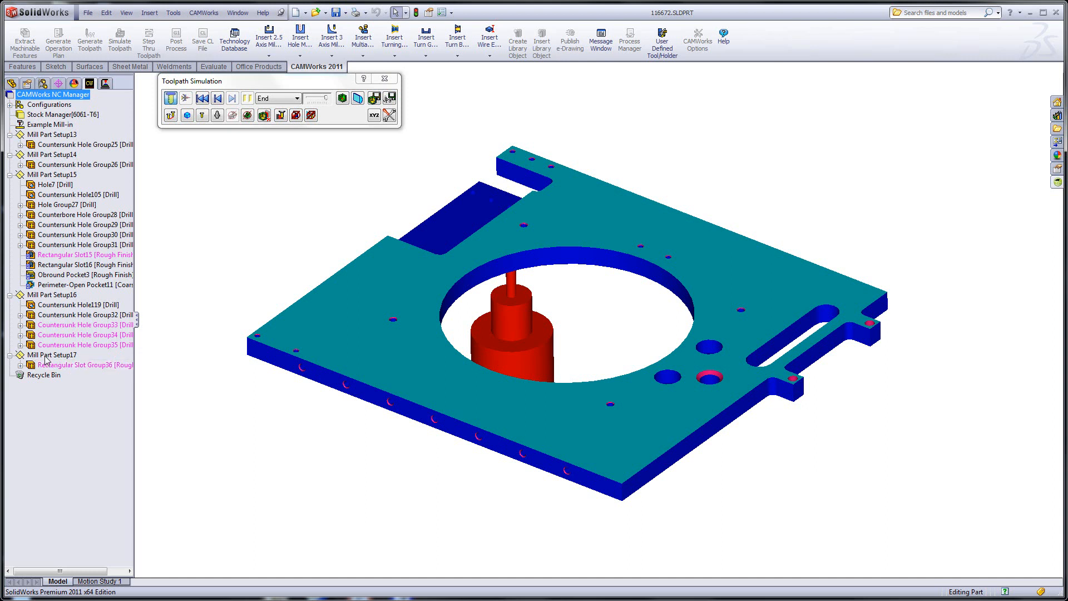
left_click(384, 79)
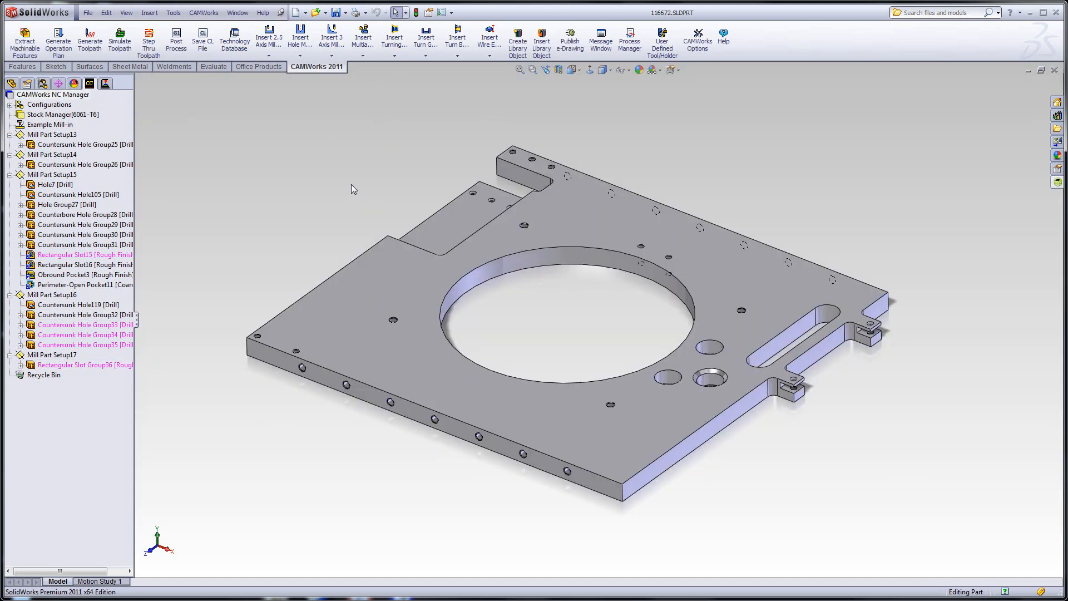
Step: Insert a single open-profile 2.5 axis feature in Mill Part Setup15 from the inner slot edge of the rear mounting tab
right_click(48, 176)
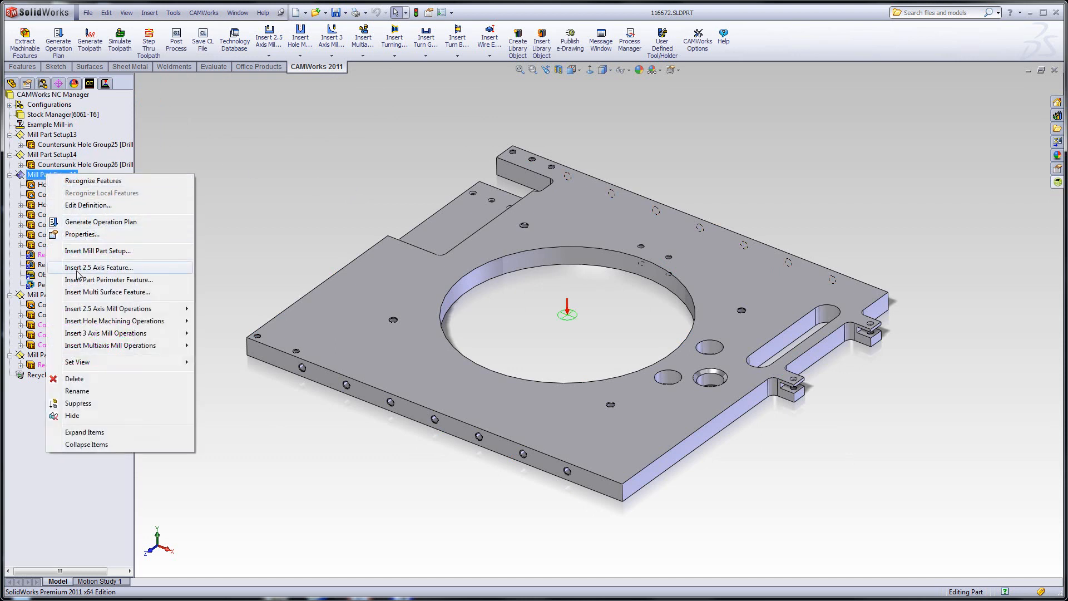
left_click(79, 268)
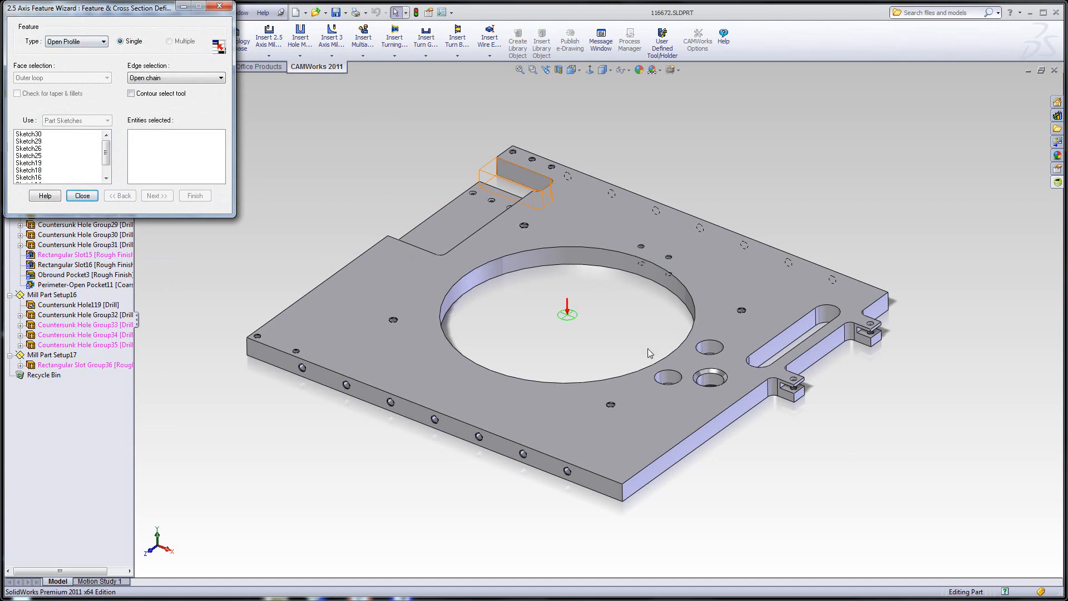
scroll(826, 345, "down", 5)
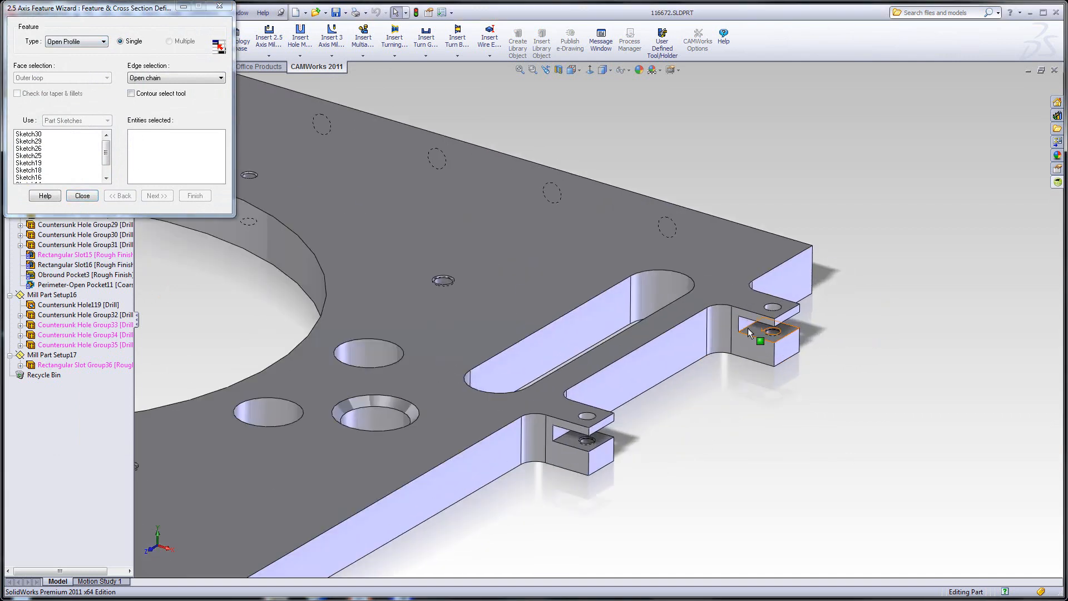
left_click(747, 332)
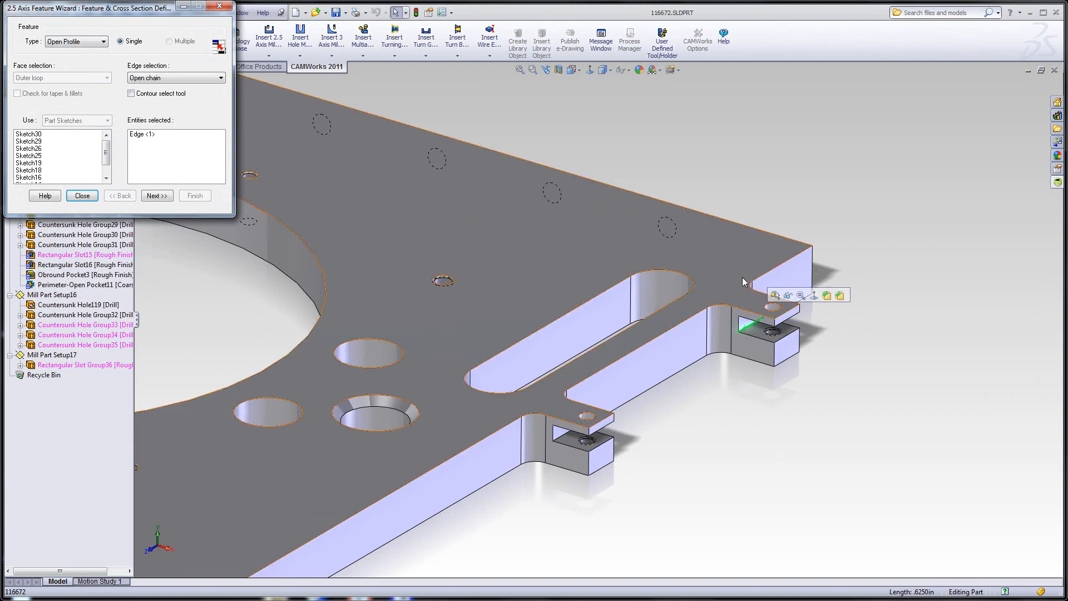
left_click(157, 196)
Step: Set the open profile's end condition to Upto Face at the plate's top face with the Coarse strategy, and finish the feature
left_click(112, 43)
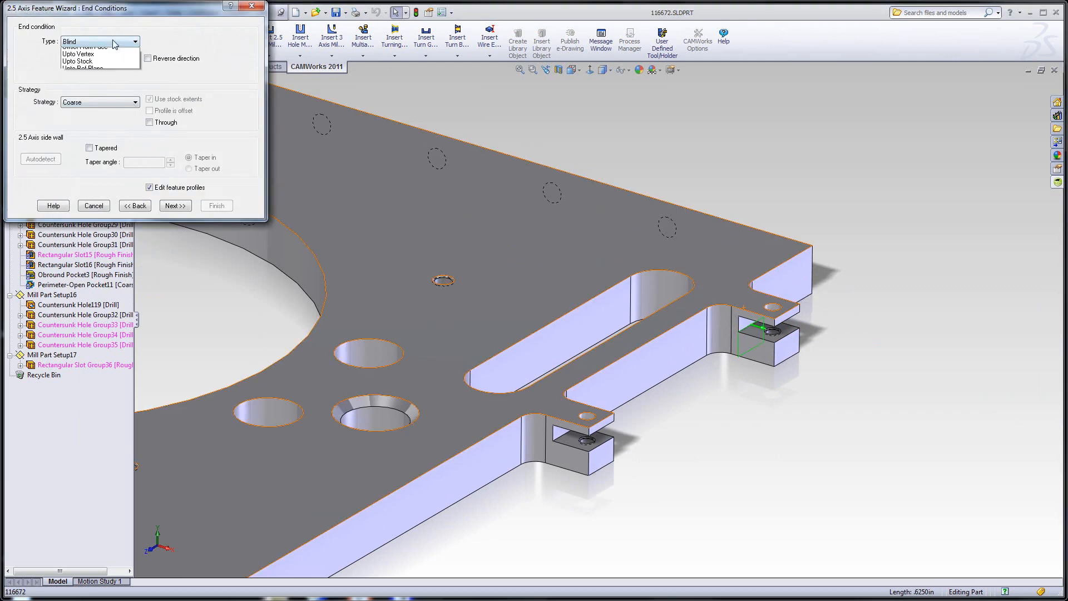
left_click(91, 58)
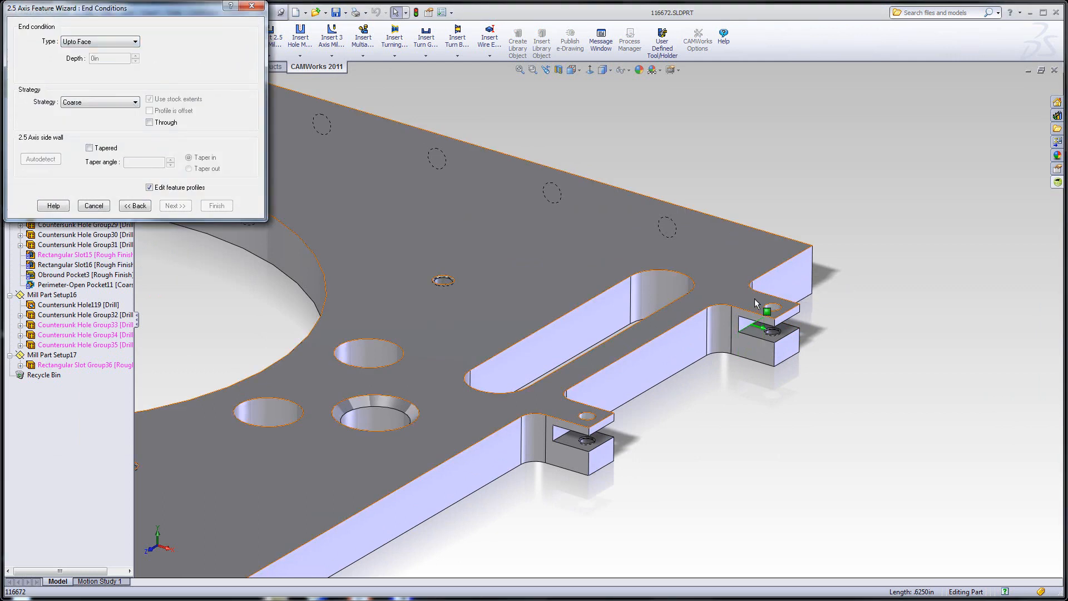
left_click(742, 309)
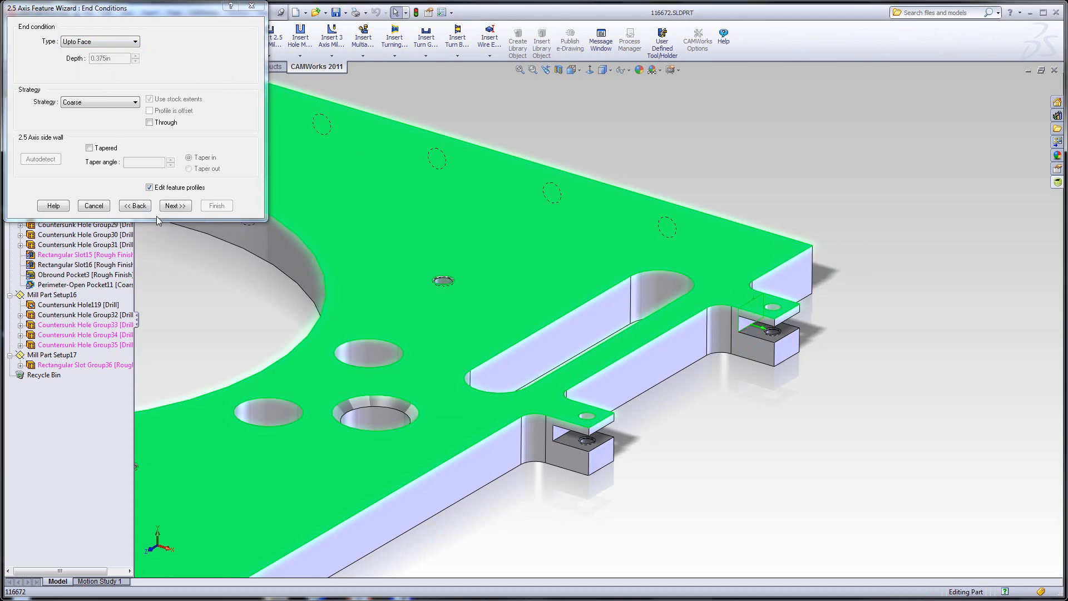
left_click(176, 206)
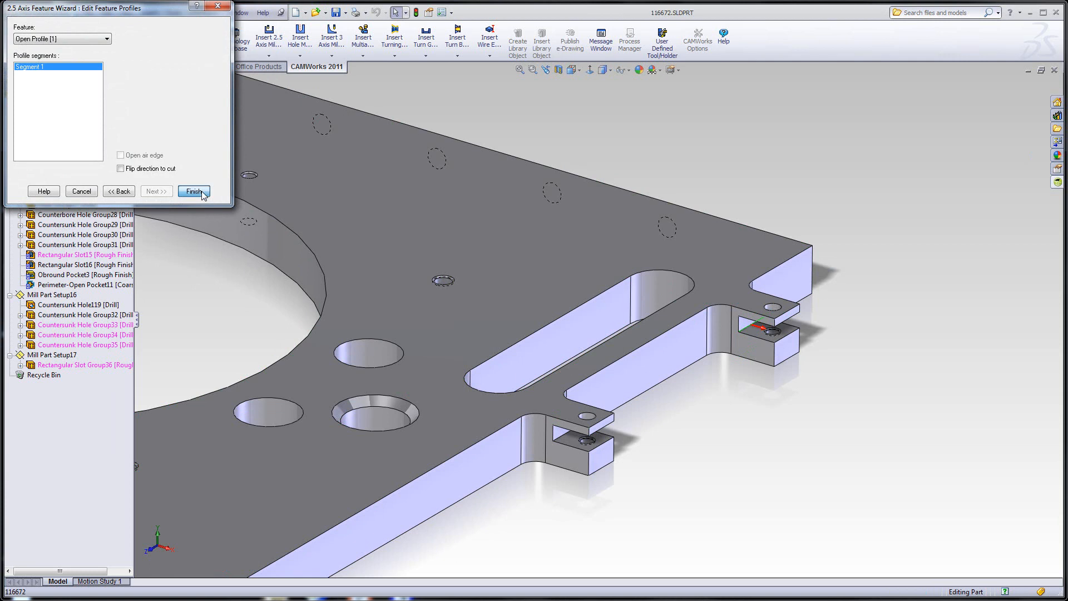
left_click(194, 196)
left_click(82, 195)
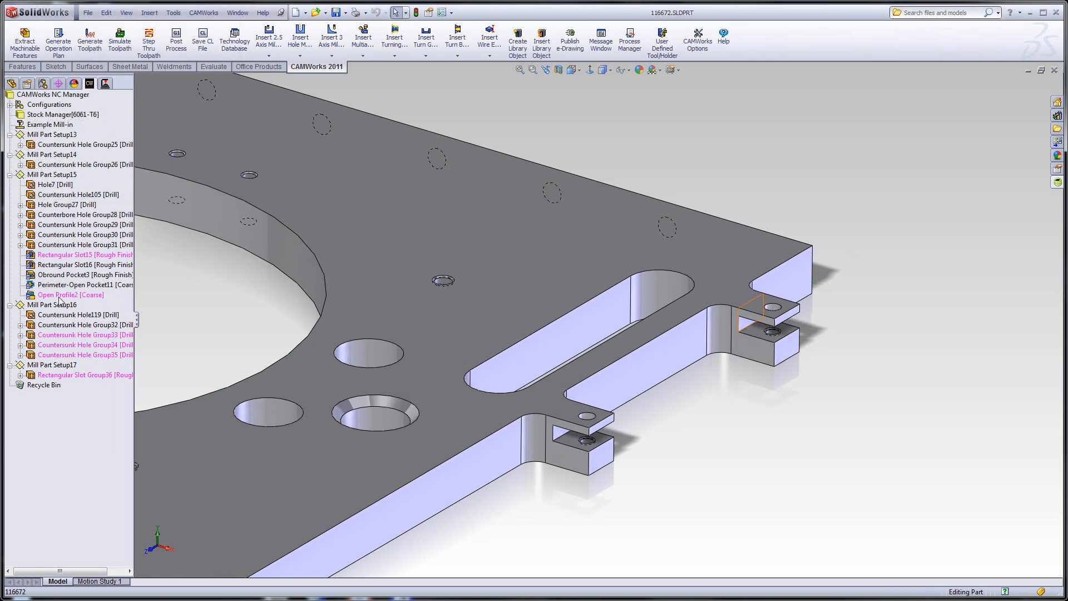
Step: Generate the operation plan for Open Profile2 in Mill Part Setup15
left_click(53, 296)
right_click(53, 297)
left_click(79, 317)
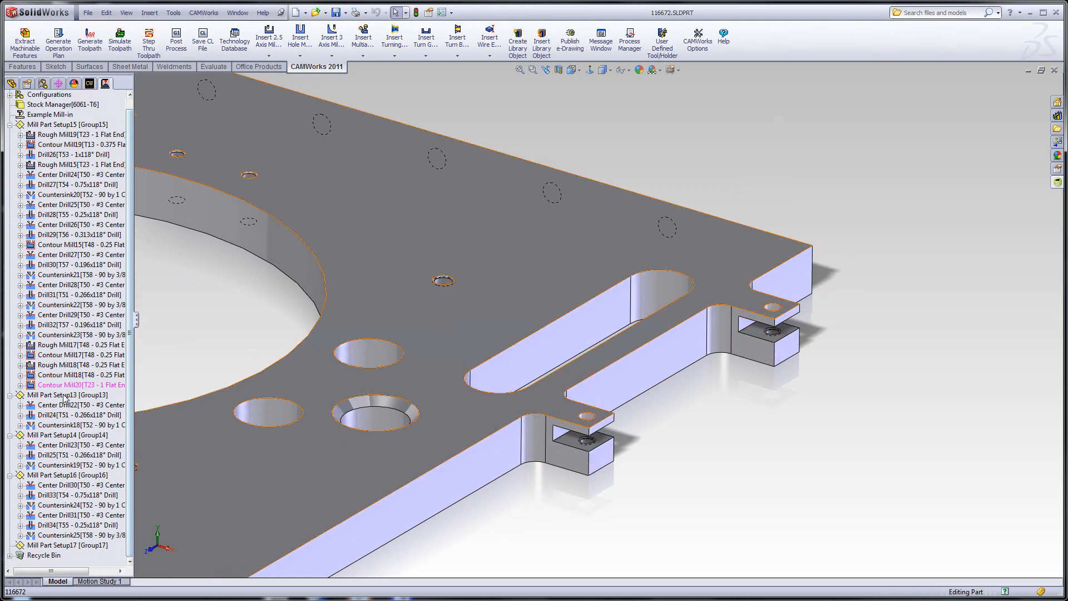
Step: Set both the lead-in and lead-out types of Contour Mill20 to Parallel
right_click(50, 388)
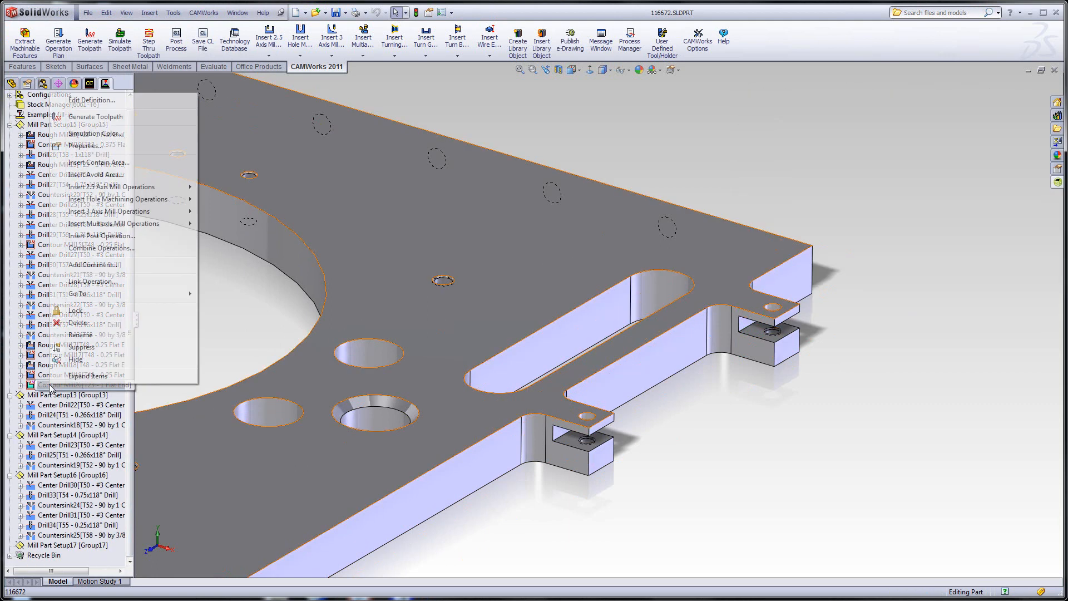
left_click(94, 100)
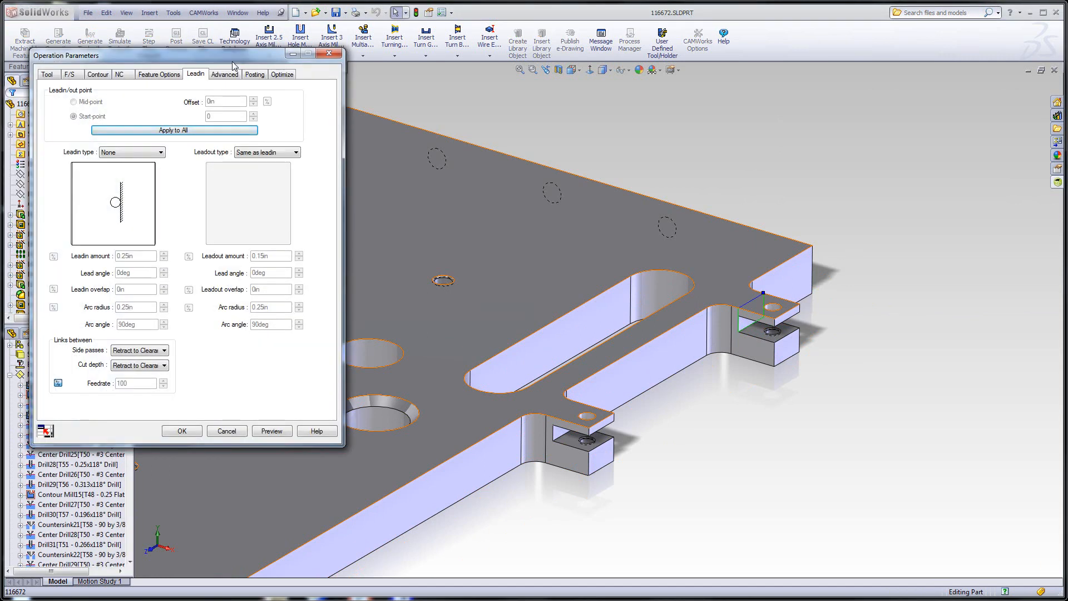
left_click(162, 152)
left_click(128, 175)
left_click(296, 152)
left_click(266, 181)
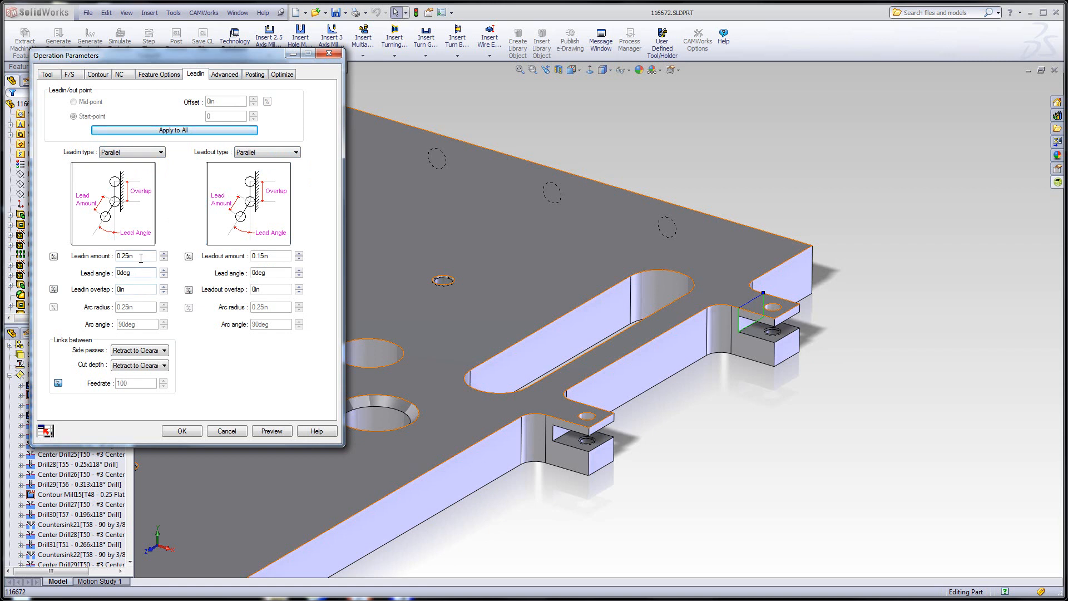
Step: Set Contour Mill20's lead-in amount to 2.5 in and lead-out amount to 6.5 in, and preview the toolpath
type("2.5")
double_click(250, 256)
type("6.5")
left_click(272, 432)
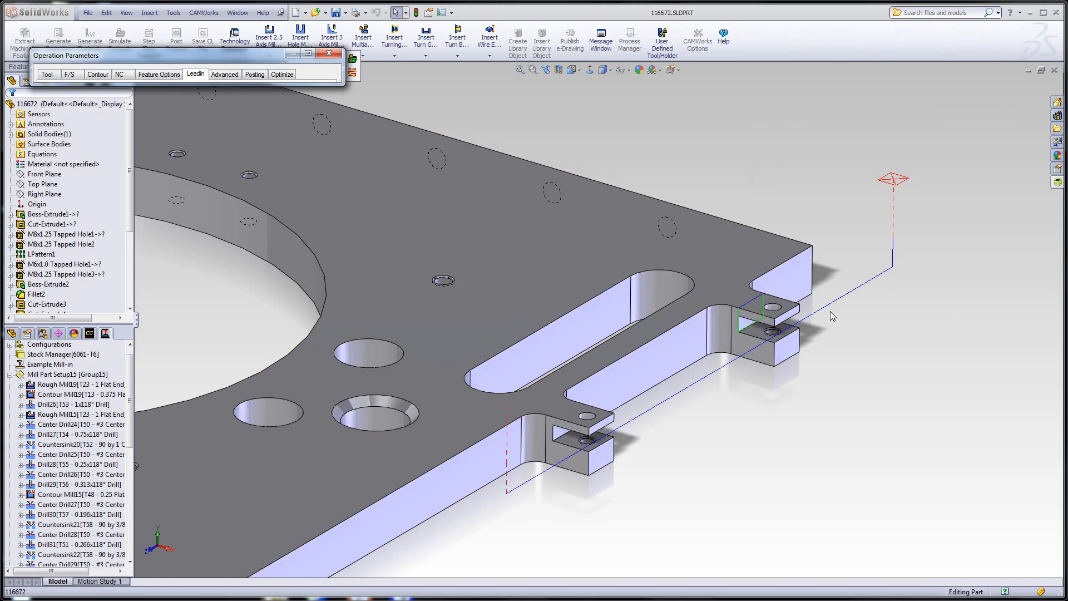
Step: Add the 1.00" T-Slotter keyway cutter from the tool library to the tool crib for Contour Mill20
mouse_move(852, 313)
middle_mouse_down()
mouse_move(875, 323)
mouse_move(858, 296)
middle_mouse_up()
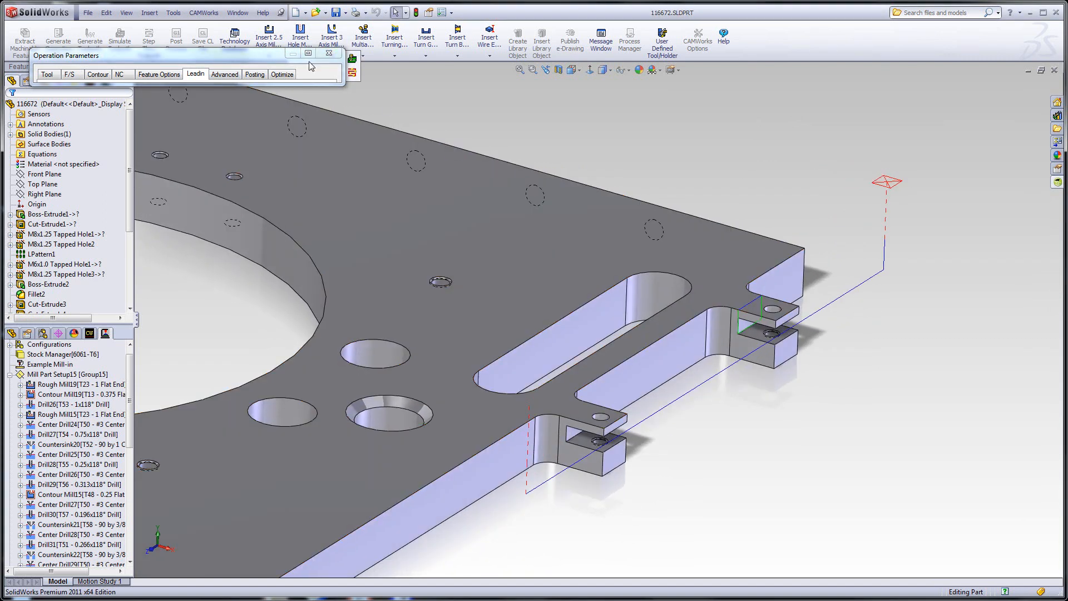
double_click(217, 55)
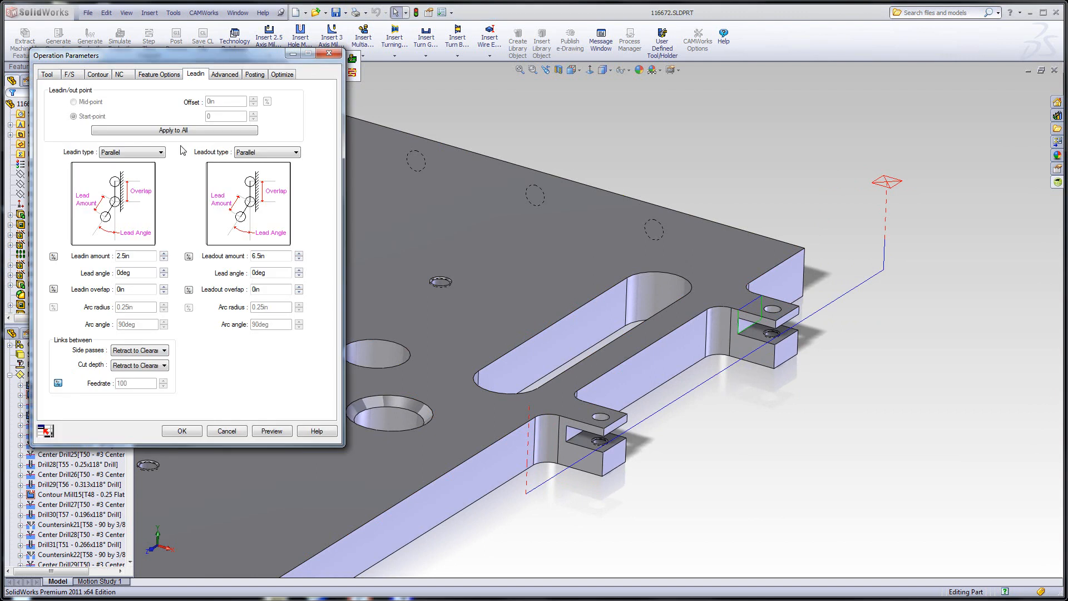
left_click(47, 75)
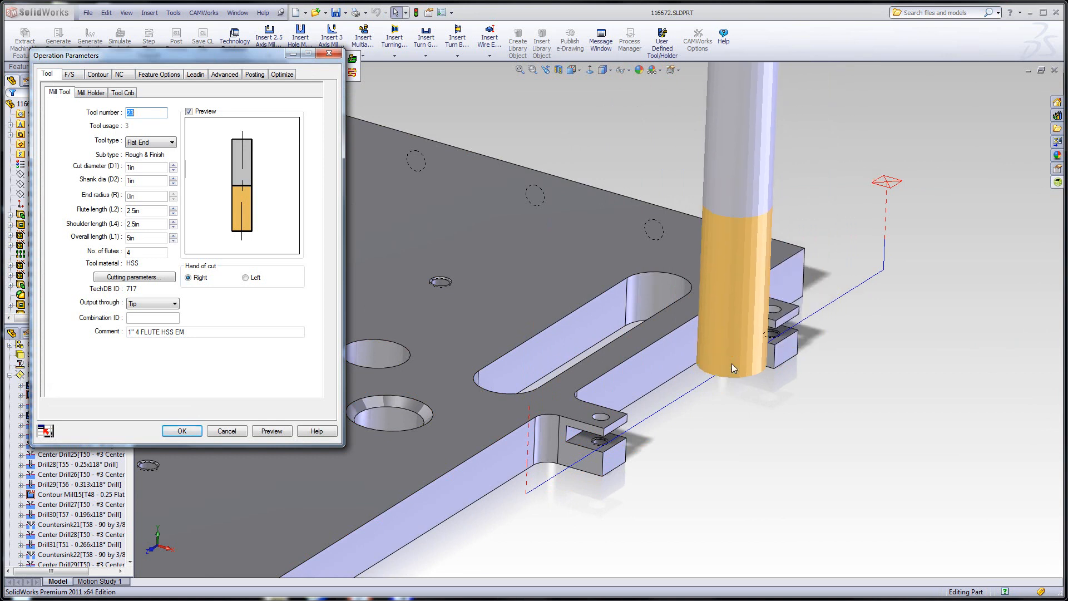
left_click(123, 93)
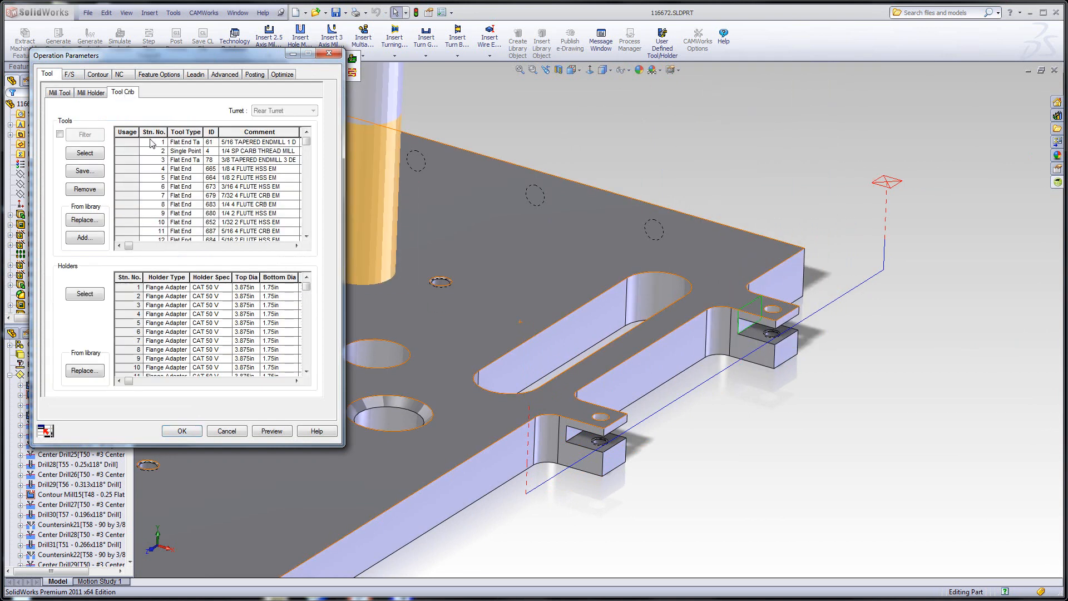
scroll(296, 215, "down", 12)
scroll(297, 216, "up", 12)
left_click(85, 238)
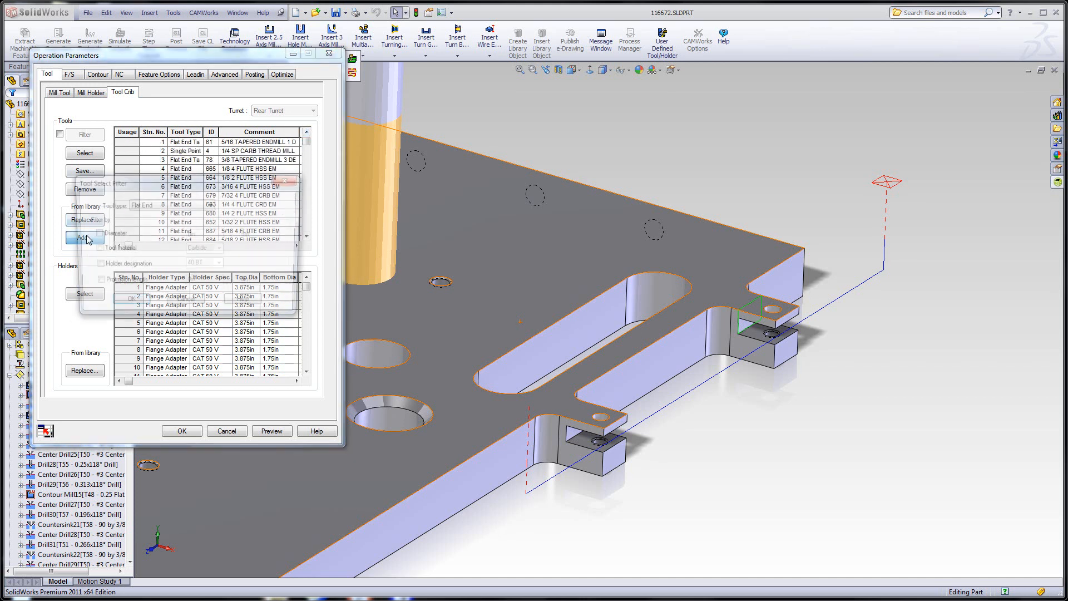
left_click(213, 204)
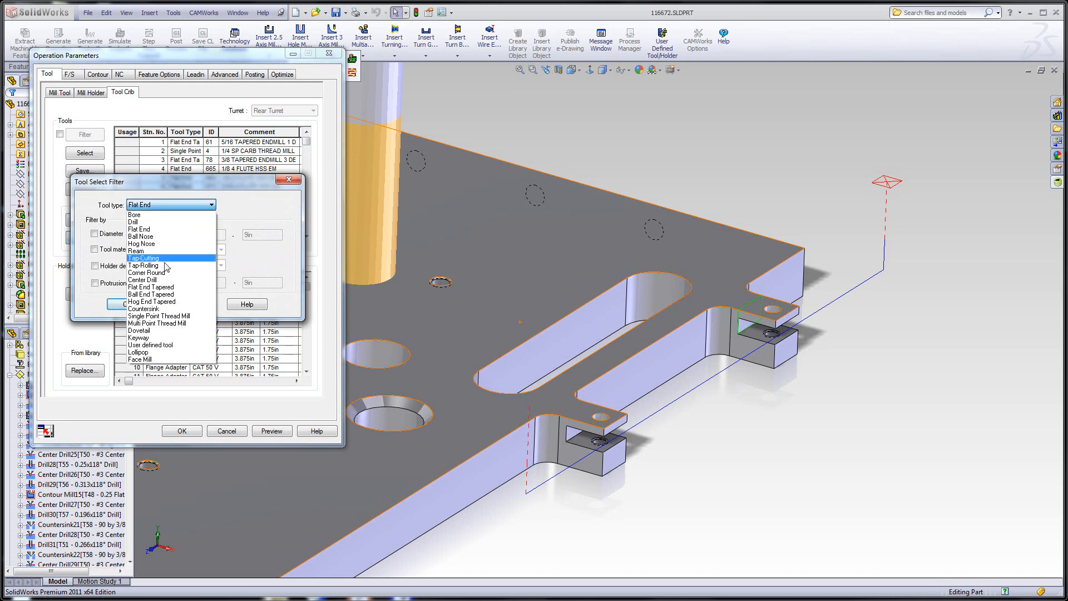
left_click(157, 341)
left_click(136, 305)
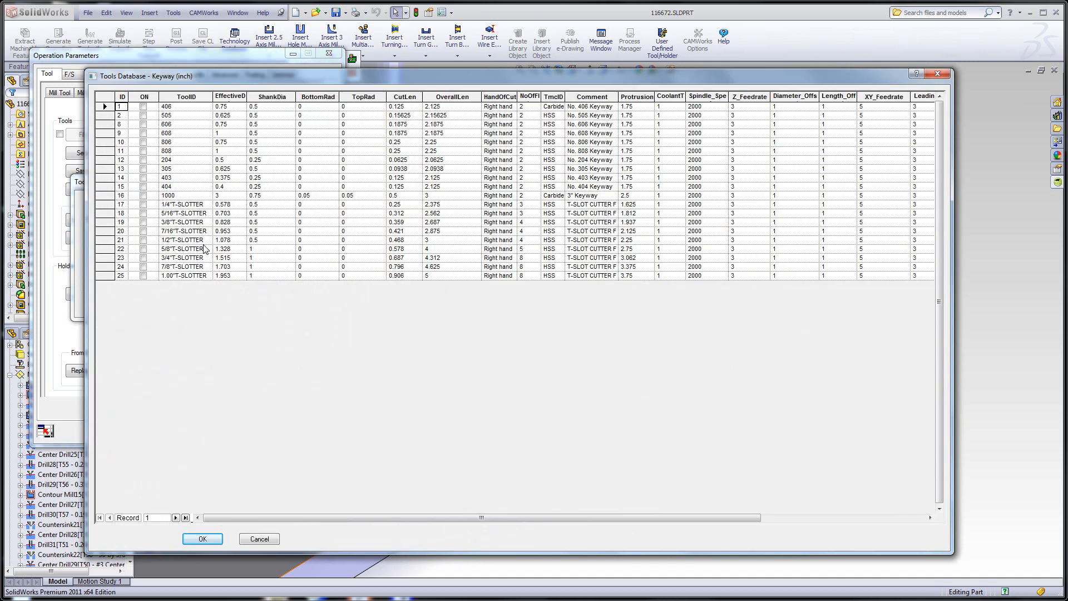
left_click(106, 276)
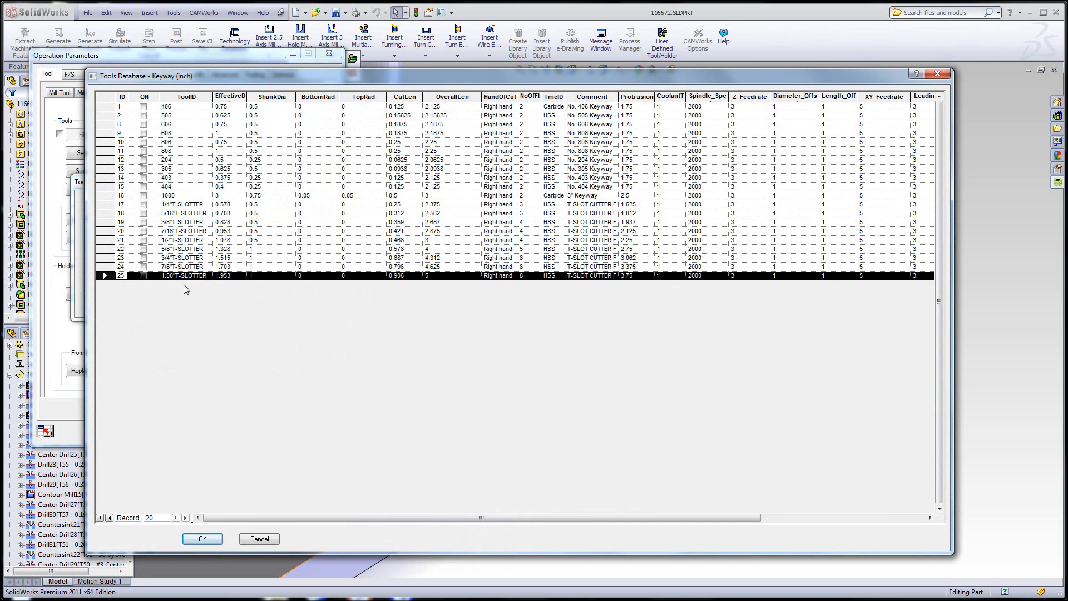
left_click(203, 538)
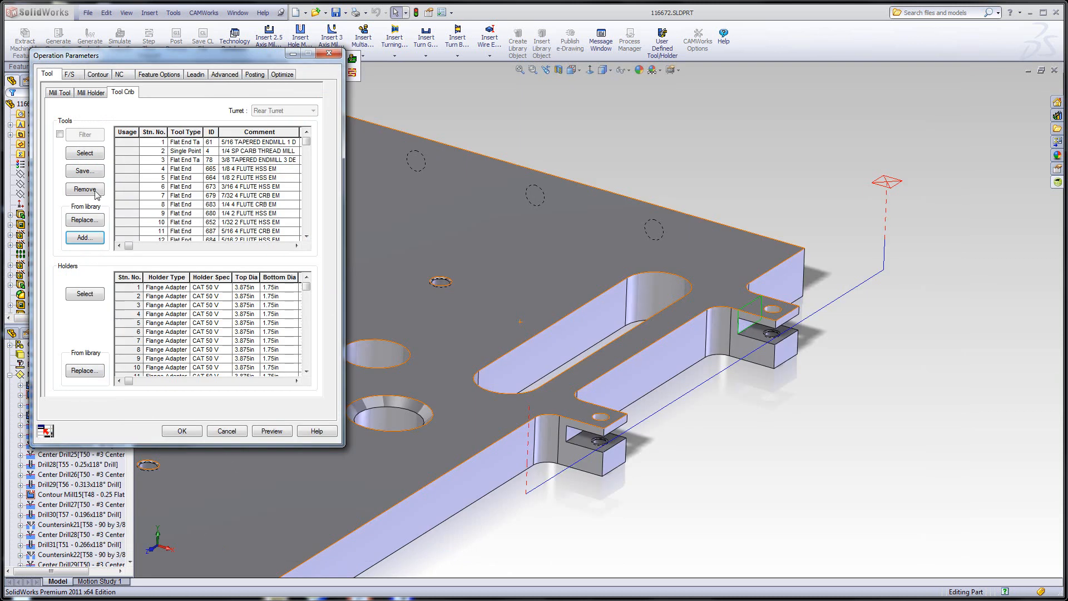
Step: Select the keyway cutter at station 59 as Contour Mill20's tool and replace the corresponding holder as well
scroll(142, 239, "down", 16)
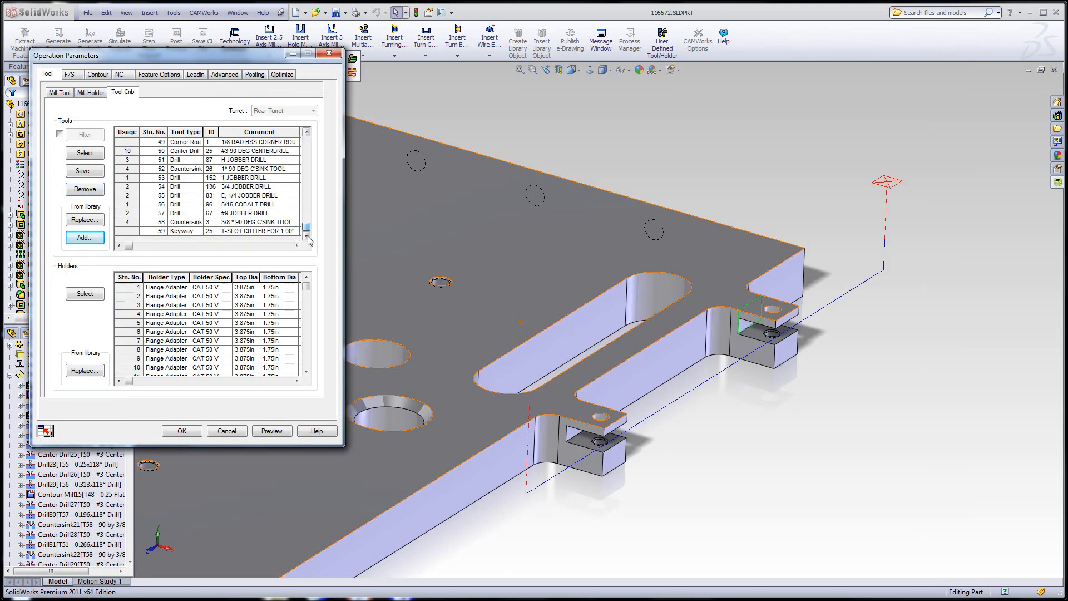
left_click(125, 231)
left_click(93, 158)
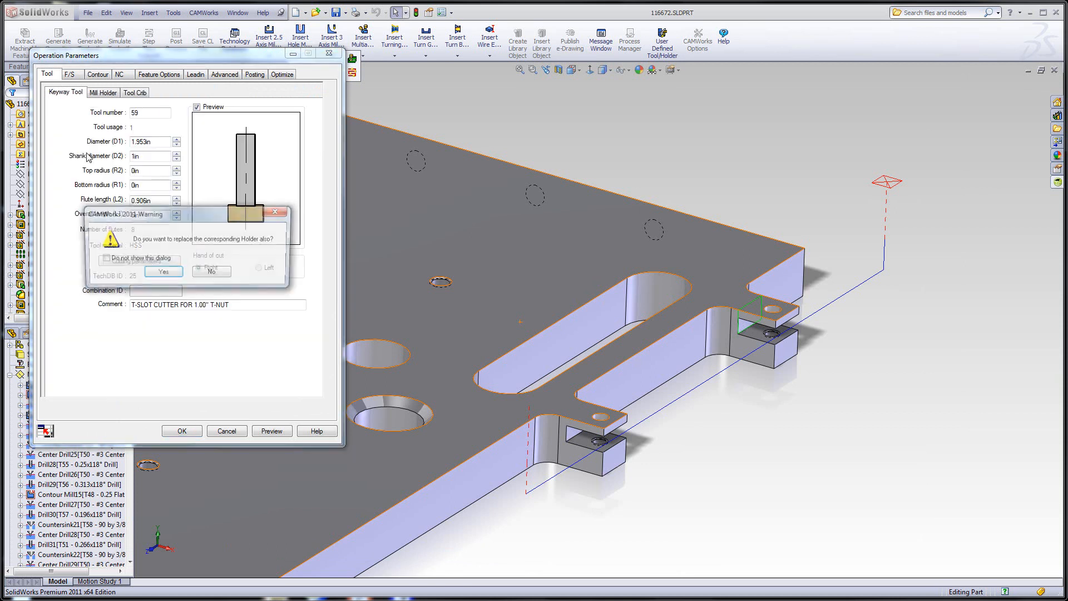
left_click(162, 272)
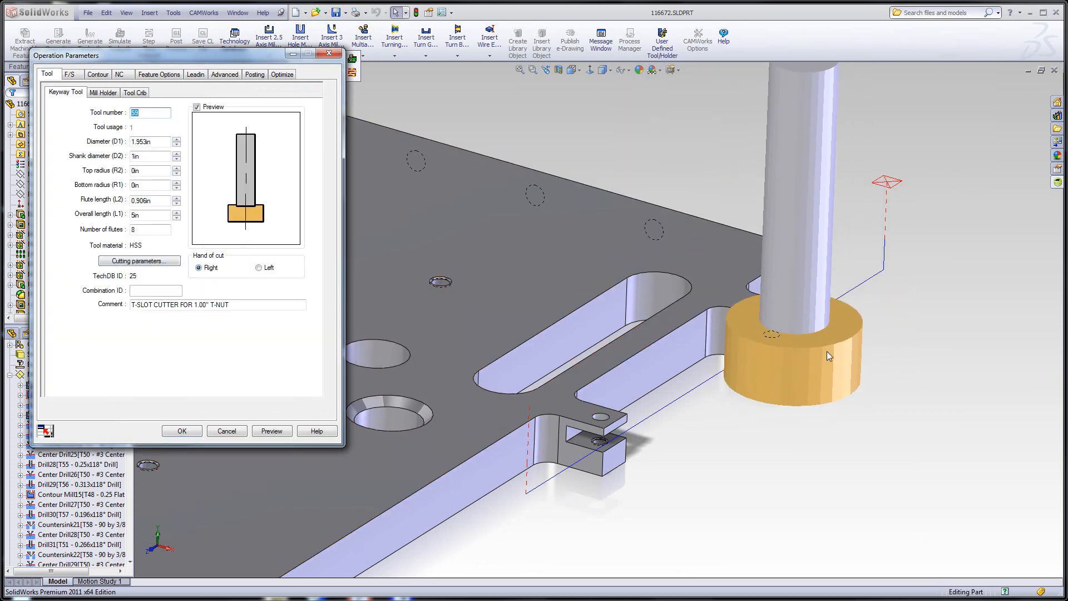
Step: Set the keyway cutter's diameter to 2 in and its flute length to 0.25 in
mouse_move(840, 350)
middle_mouse_down()
mouse_move(859, 295)
mouse_move(841, 312)
mouse_move(840, 339)
middle_mouse_up()
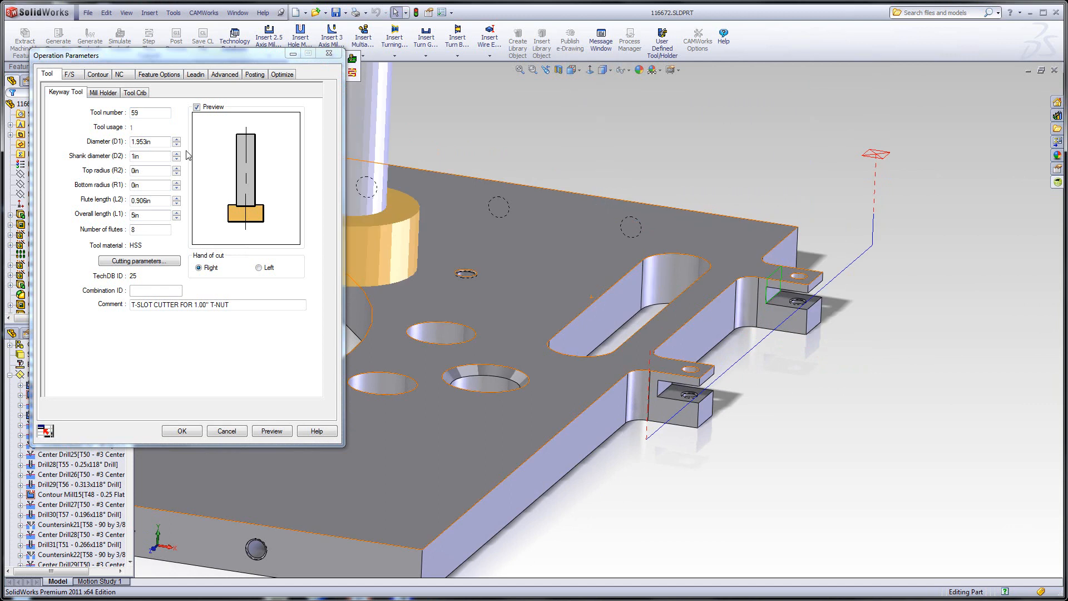
left_click_drag(166, 142, 125, 143)
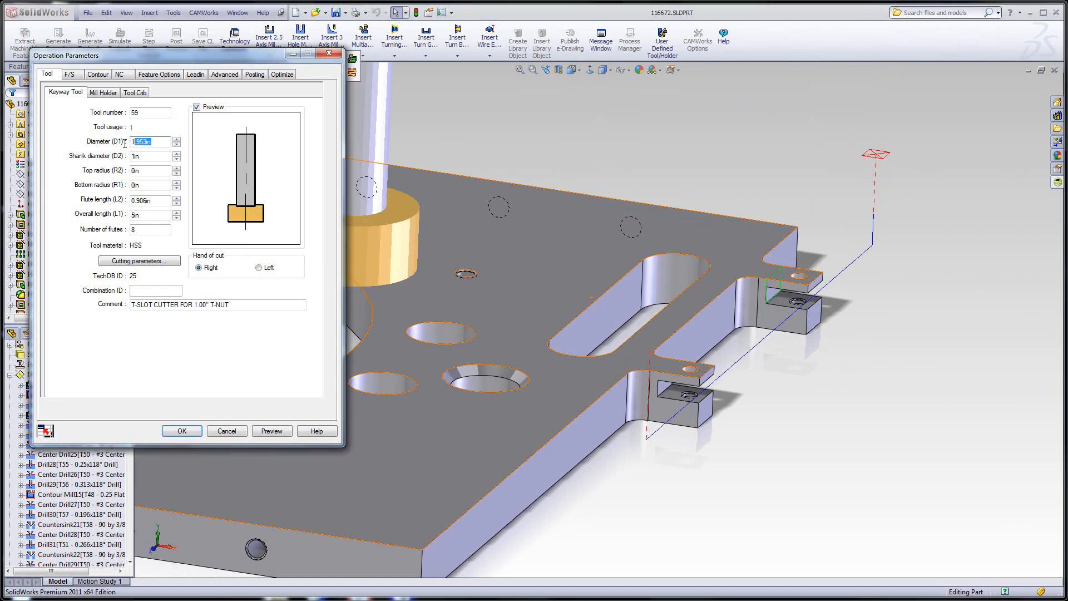
type("2")
left_click_drag(155, 203, 102, 198)
type(".25")
left_click(161, 187)
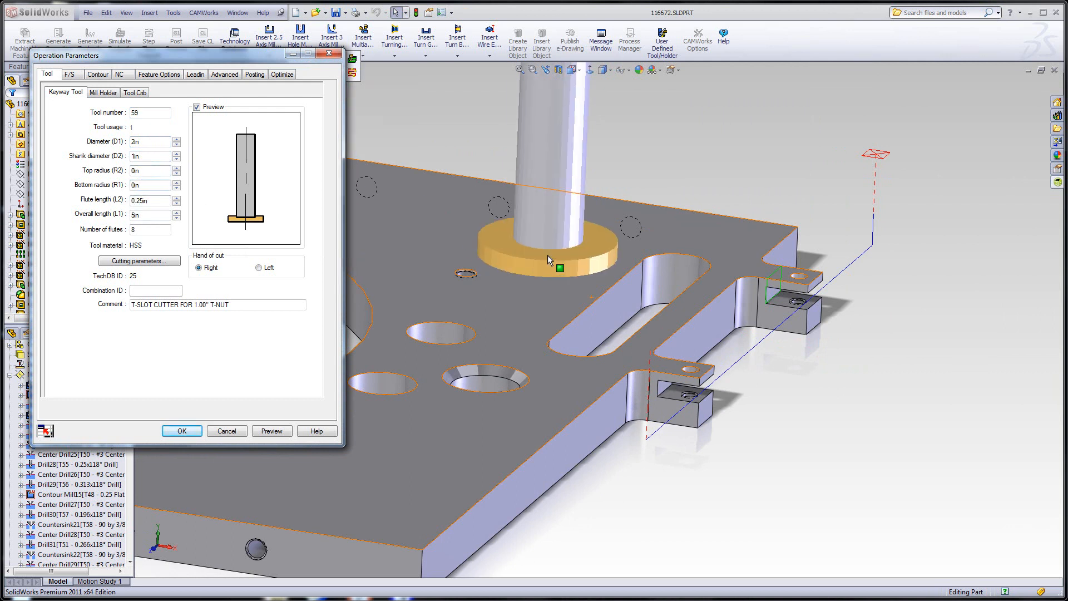
Step: Set the keyway cutter's shank diameter to 0.5 in and check the tool's fit against the slotted tabs
middle_click_drag(836, 314, 850, 296)
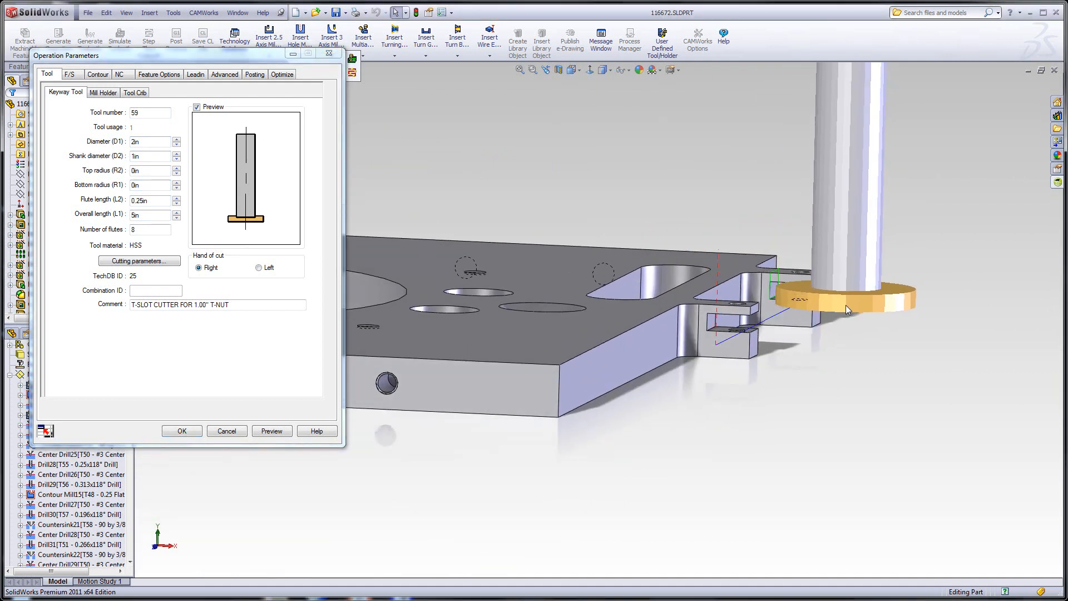
left_click(118, 157)
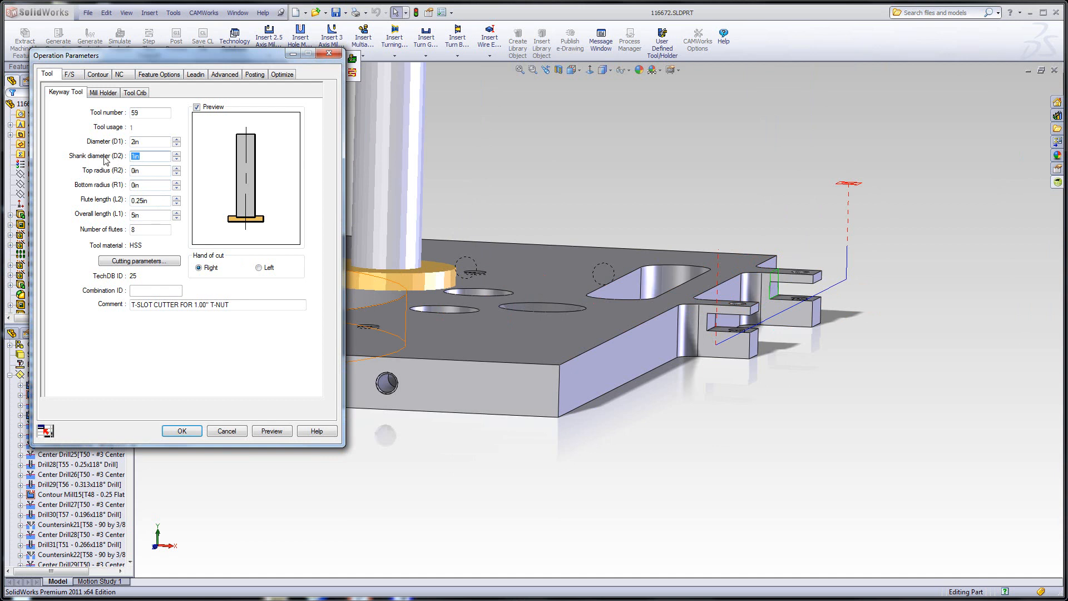
left_click(160, 173)
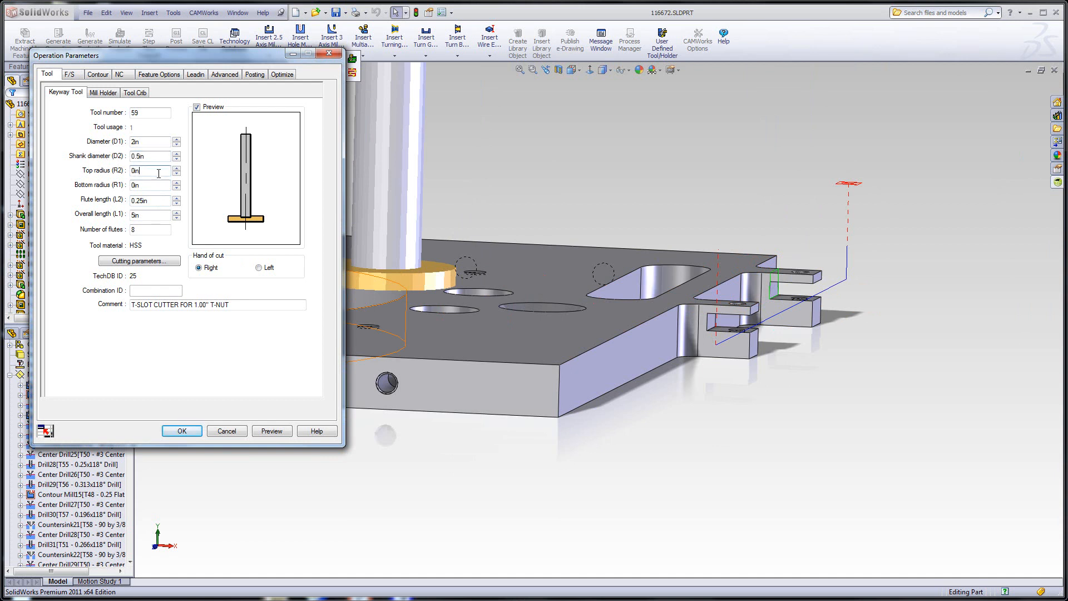
mouse_move(849, 307)
middle_mouse_down()
mouse_move(852, 289)
mouse_move(863, 294)
middle_mouse_up()
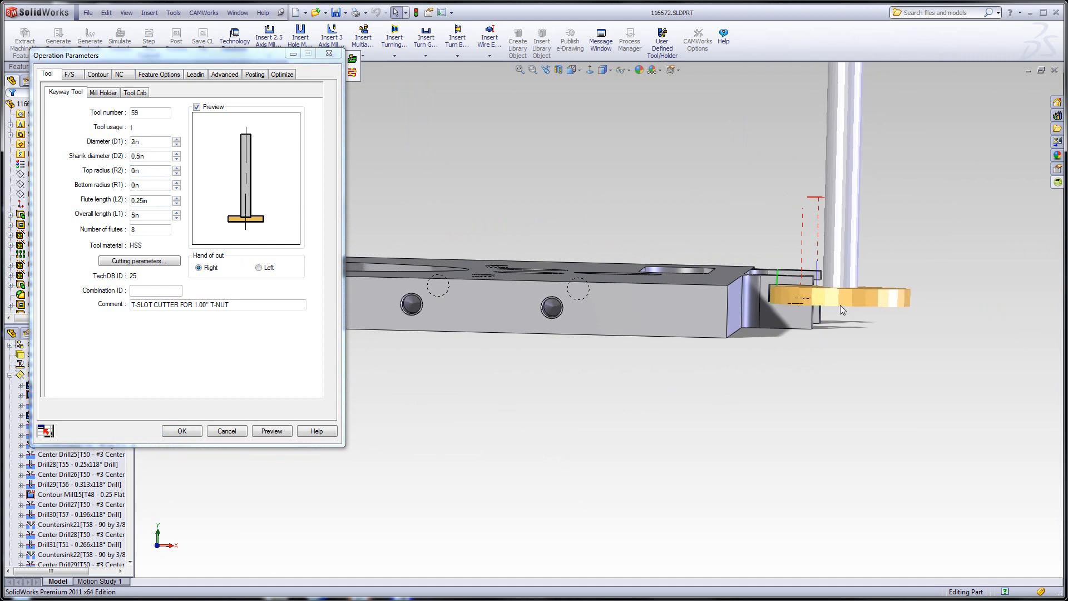
middle_click_drag(852, 295, 773, 359)
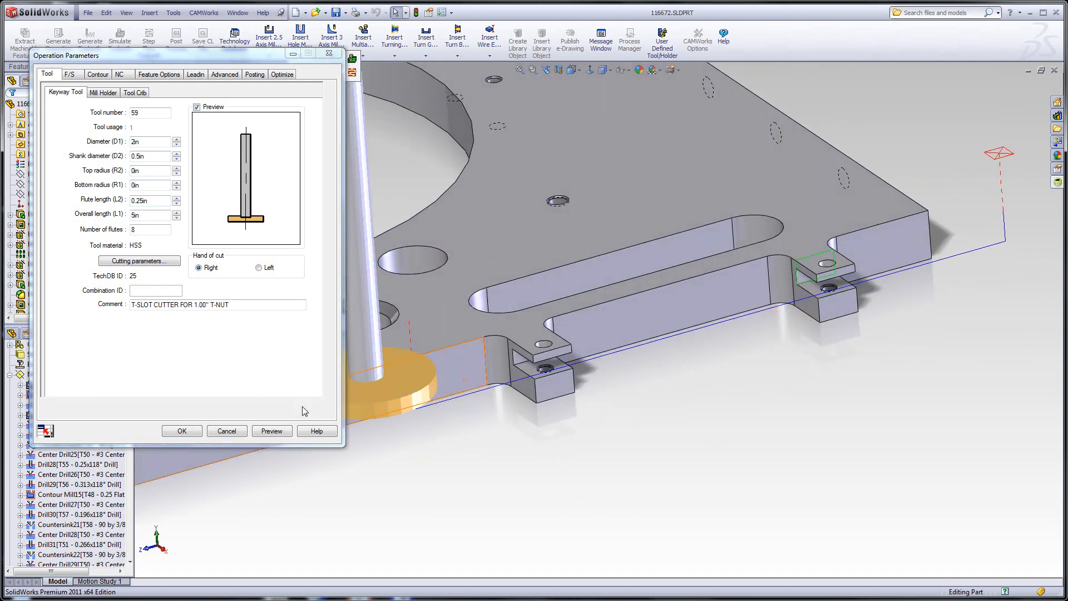
Step: Preview the keyway cutter along the slot toolpath, and accept Contour Mill20's operation parameters
left_click(272, 431)
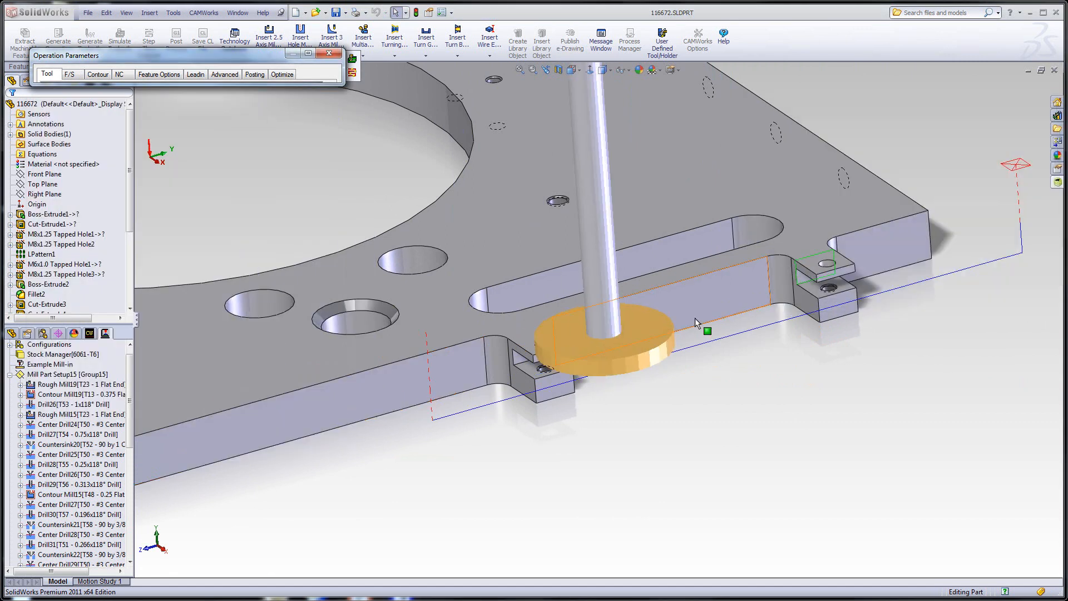
middle_click_drag(750, 313, 743, 473)
middle_click_drag(863, 354, 862, 394)
middle_click_drag(902, 328, 914, 336)
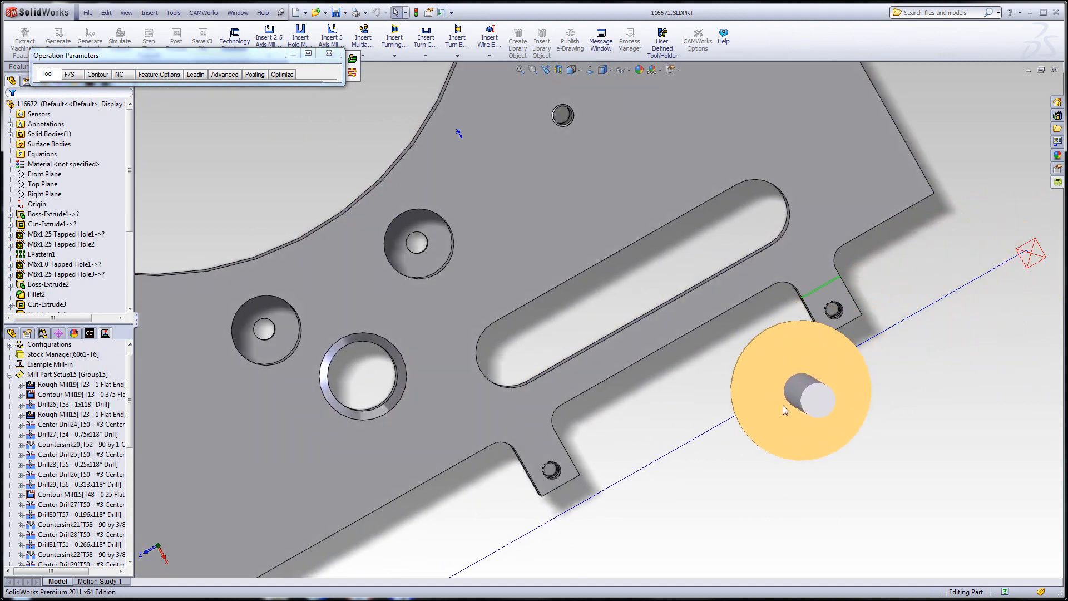
scroll(599, 463, "down", 3)
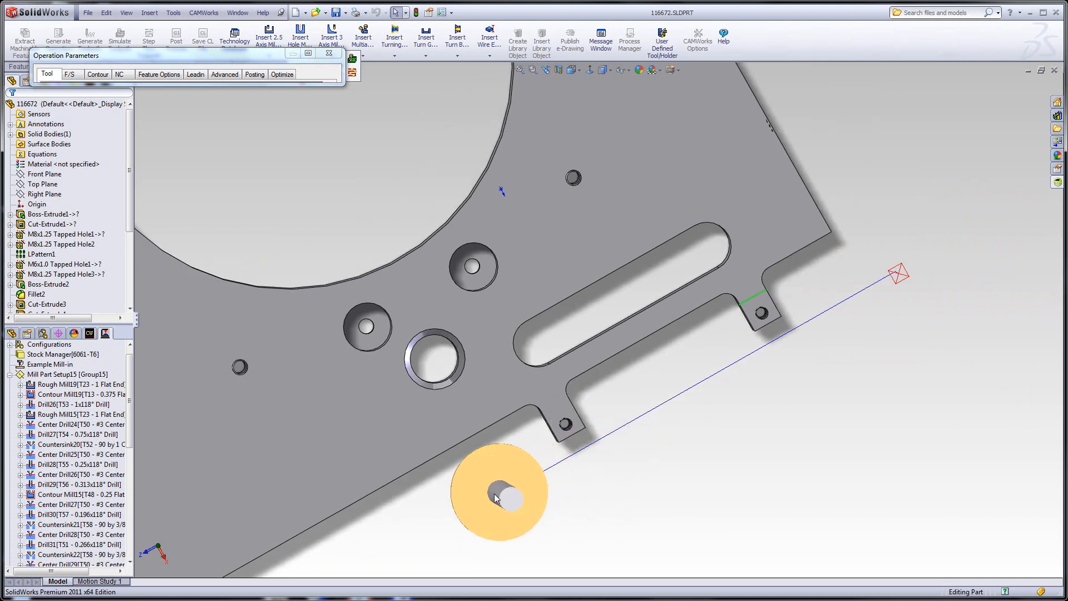
middle_click_drag(690, 390, 646, 248)
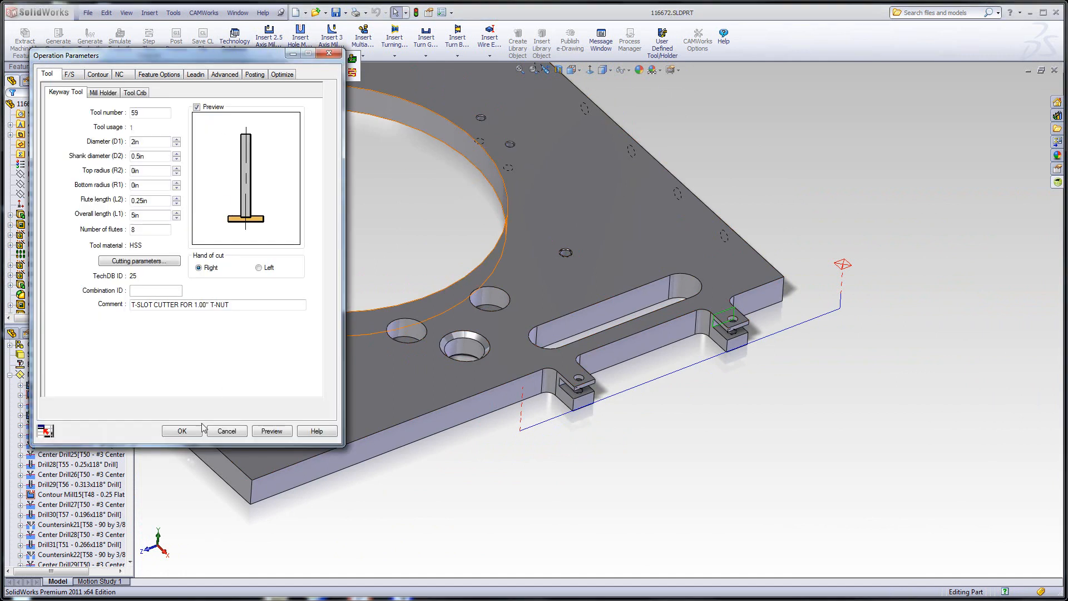
left_click(182, 431)
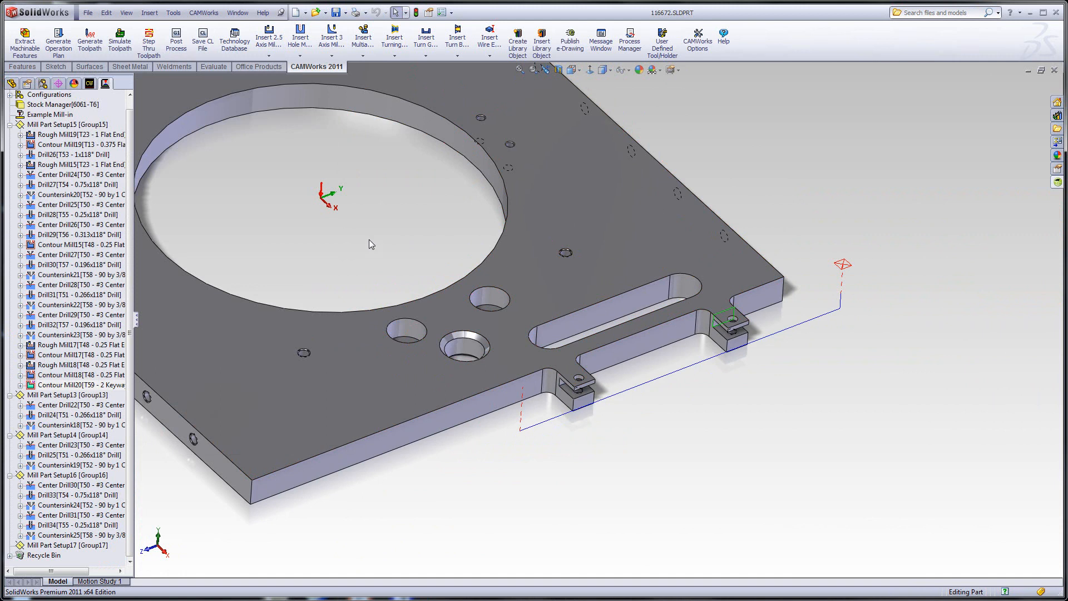
Step: Collapse Mill Part Setup15 and simulate the toolpaths of all setups from the CAMWorks NC Manager through to the end
key("f")
middle_click_drag(615, 302, 577, 276)
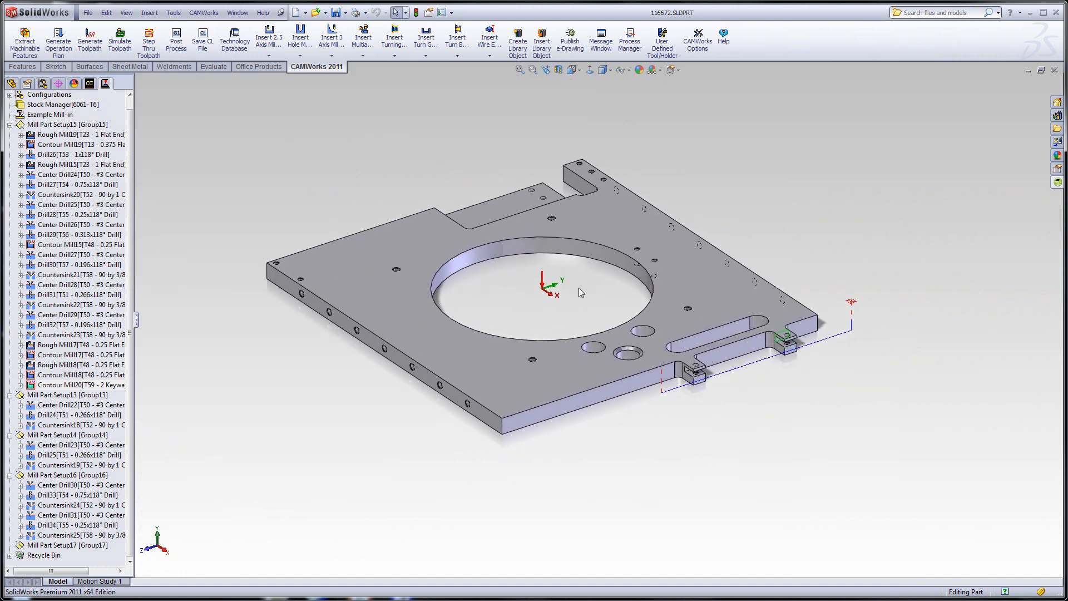
scroll(579, 288, "down", 3)
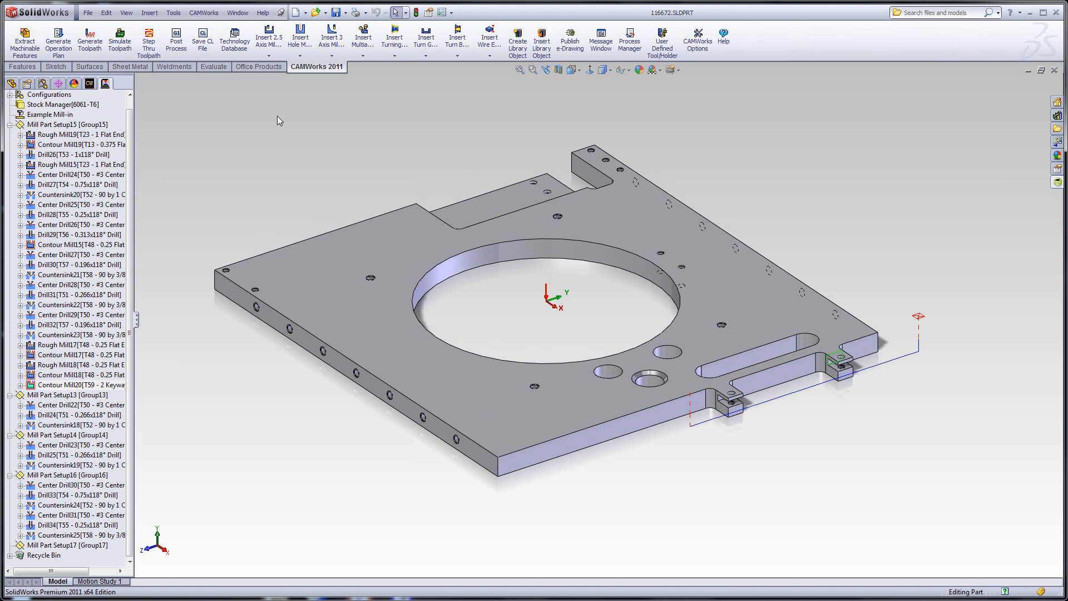
left_click(10, 125)
right_click(44, 94)
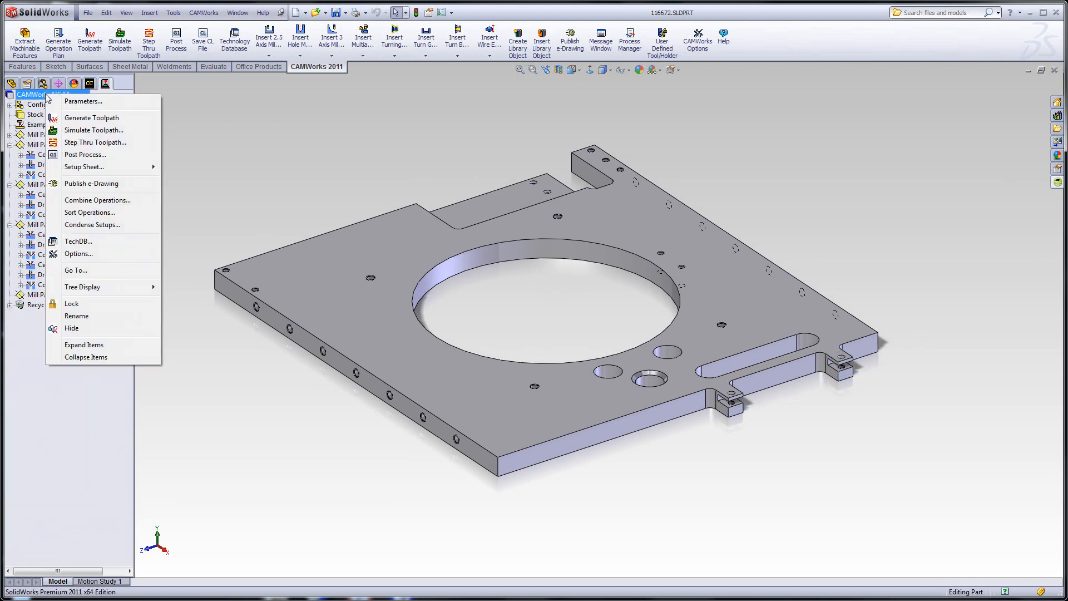
left_click(76, 130)
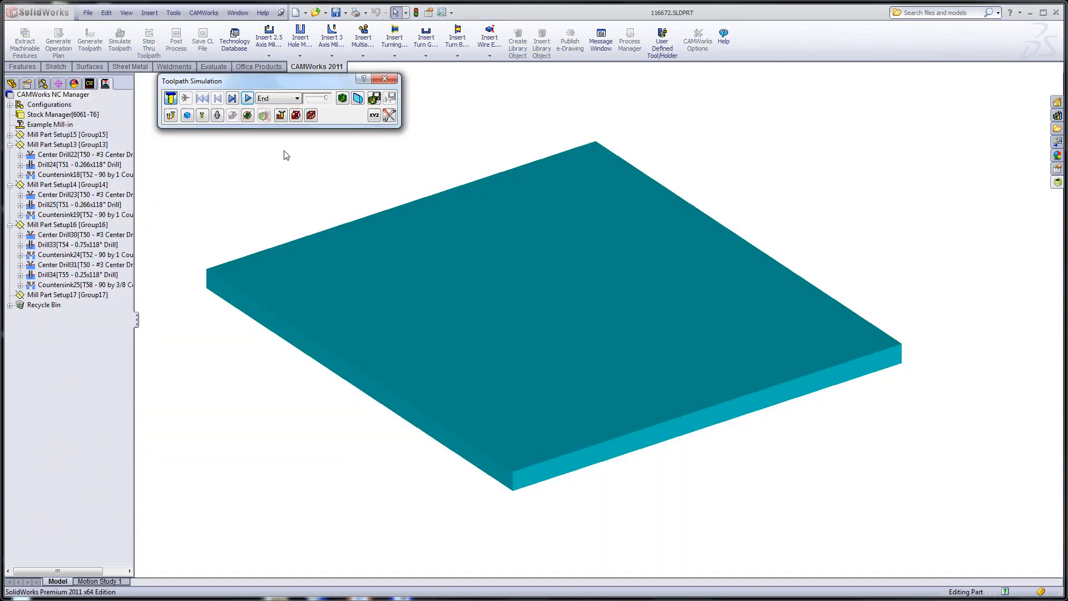
left_click(247, 99)
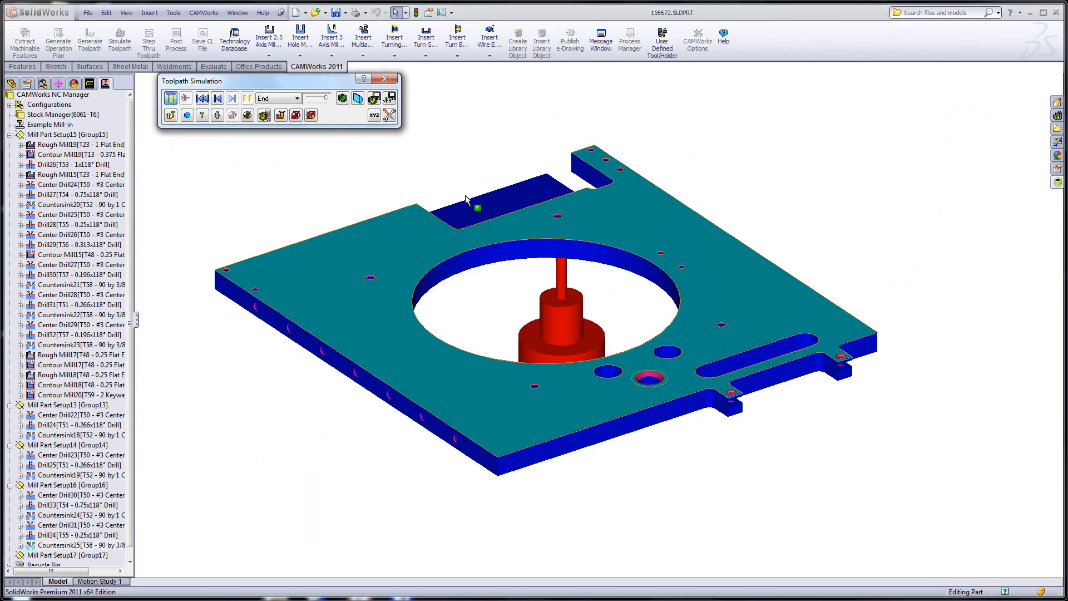
Step: Compare the simulated stock with the design part, turn the comparison off, and close the simulation
left_click(342, 100)
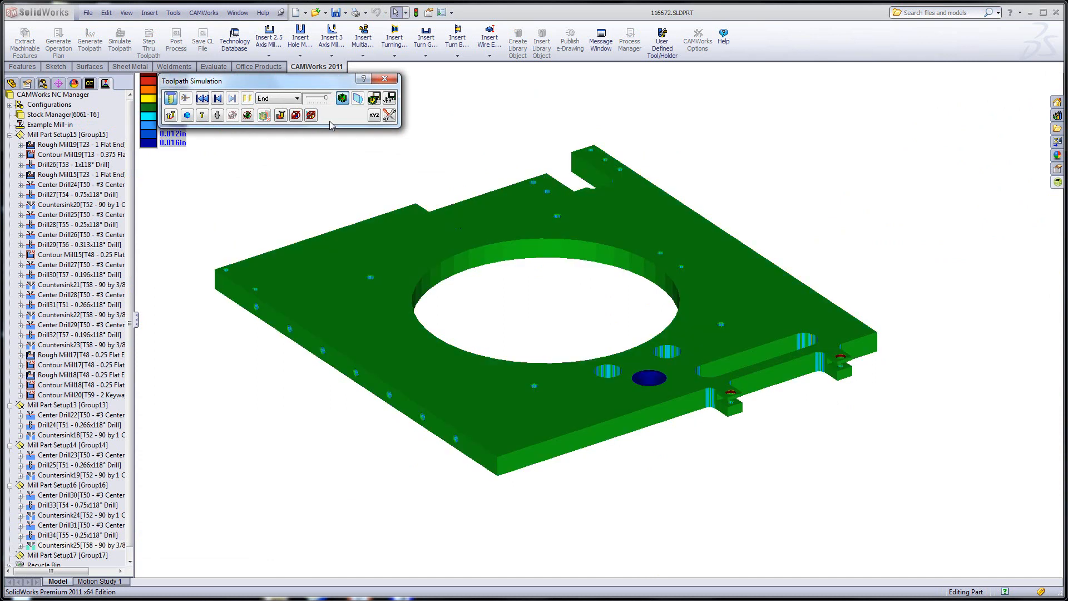
left_click_drag(303, 84, 368, 90)
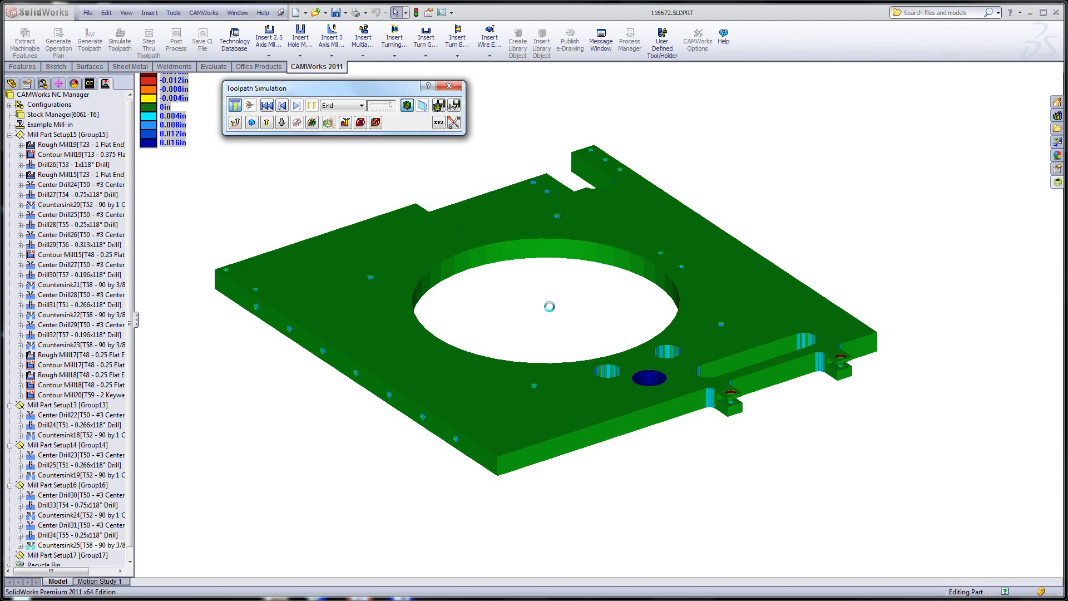
left_click(407, 107)
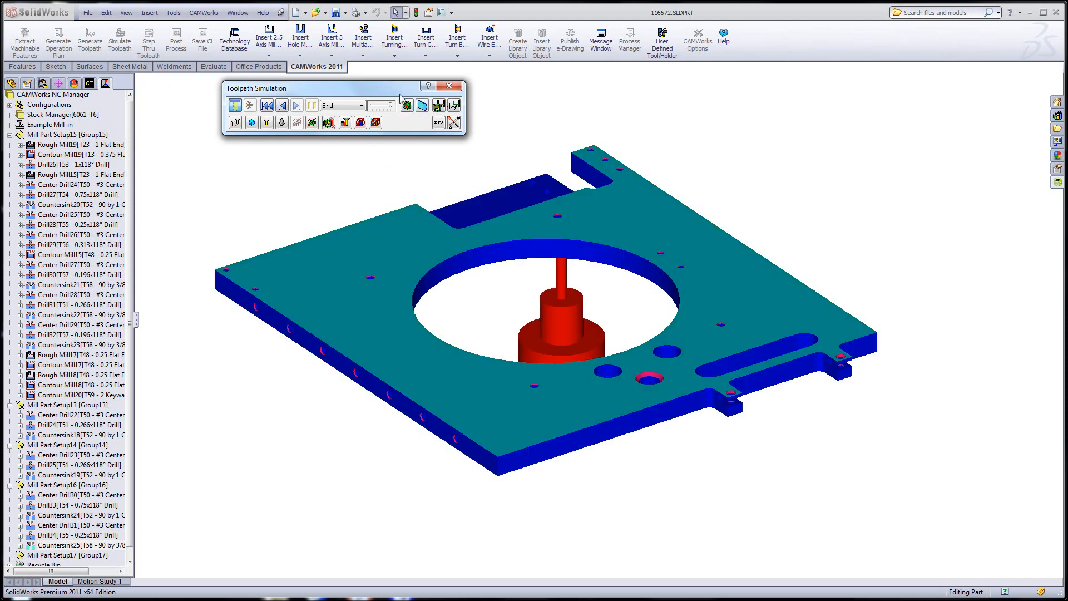
left_click(449, 86)
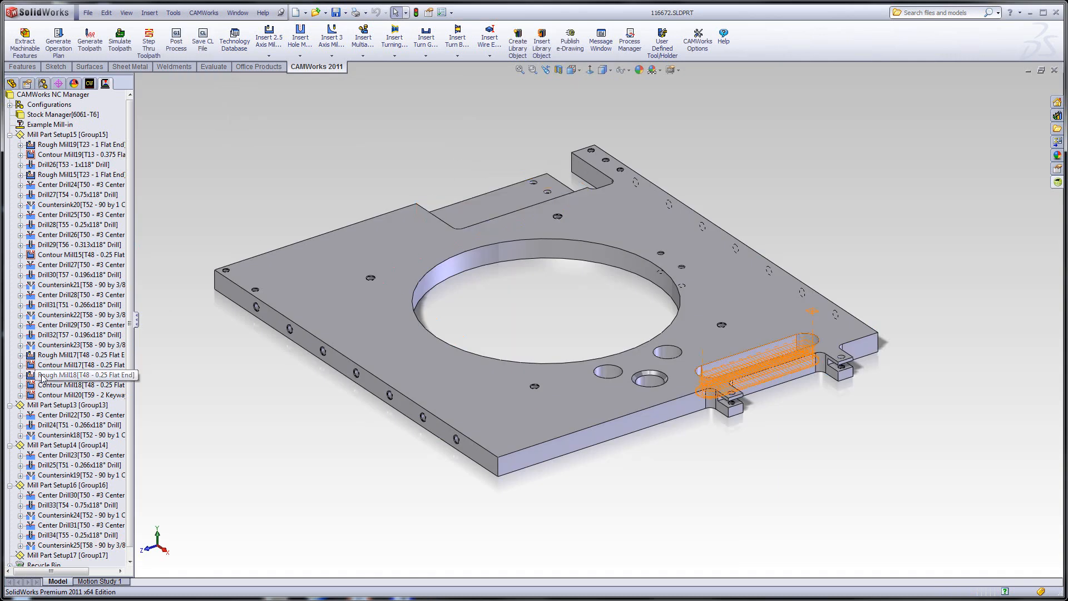
Step: Display Rough Mill17's toolpath and examine it up close on the recessed ledge at the plate's edge
left_click(45, 357)
middle_click_drag(449, 222, 544, 250)
middle_click_drag(543, 304, 642, 251, "ctrl")
scroll(428, 304, "down", 3)
scroll(427, 303, "down", 1)
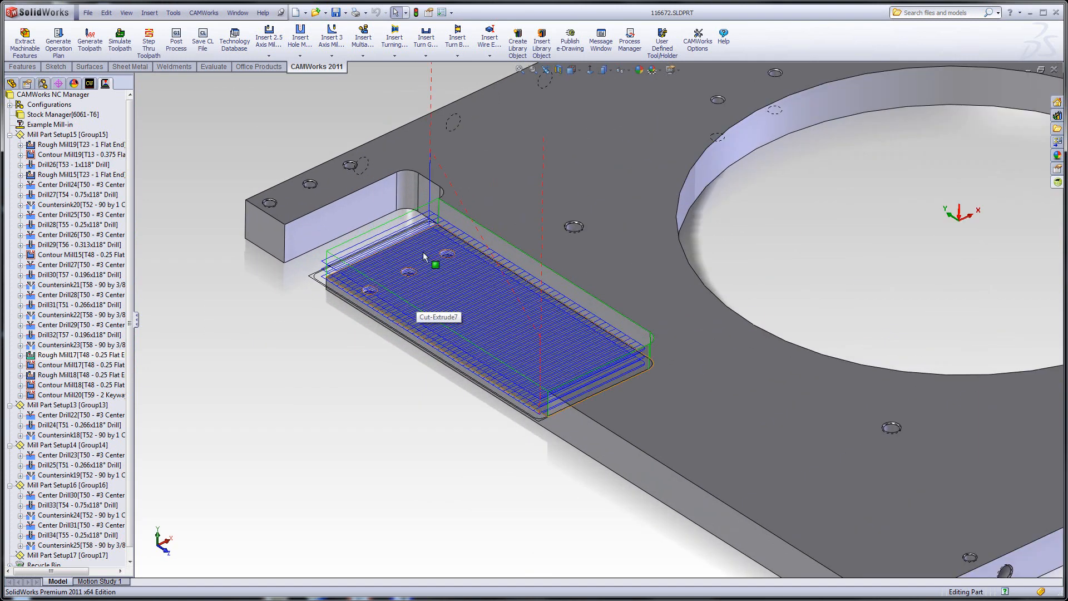
Step: Replace Rough Mill17's tool with the 1/2 2 FLUTE HSS EM at station 17 of the tool crib, together with its holder
right_click(48, 359)
left_click(84, 9)
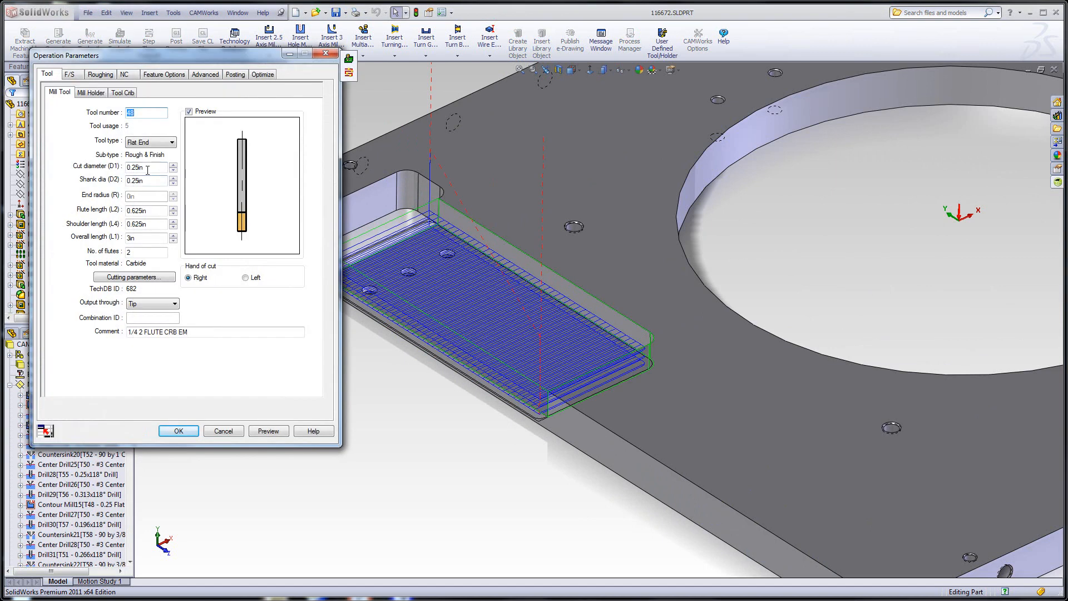
left_click(123, 93)
mouse_move(306, 141)
left_mouse_down()
mouse_move(307, 173)
mouse_move(306, 162)
left_mouse_up()
left_click(132, 178)
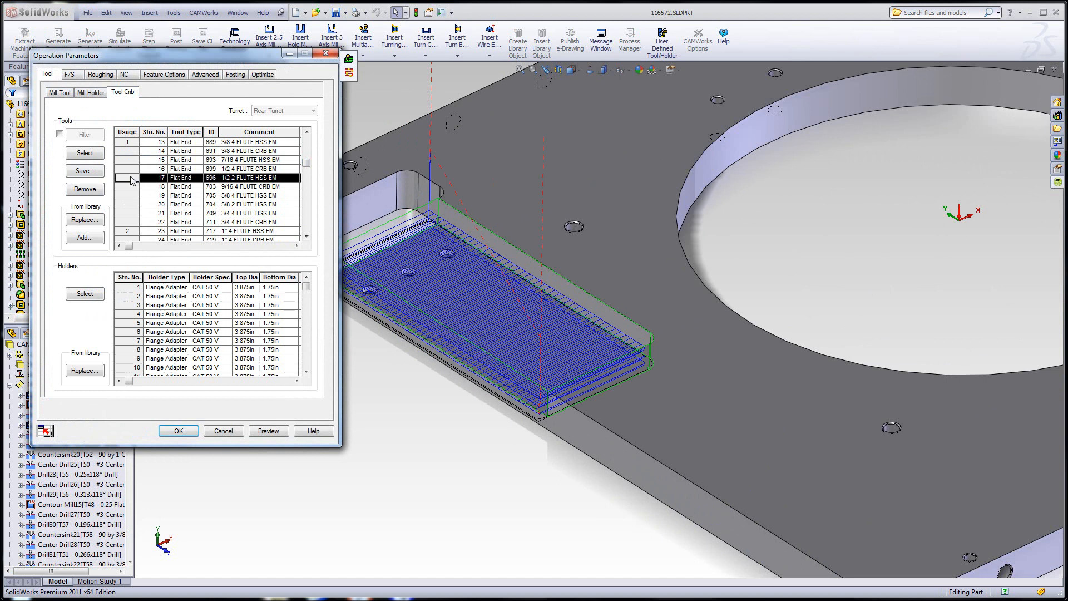
left_click(97, 158)
left_click(161, 272)
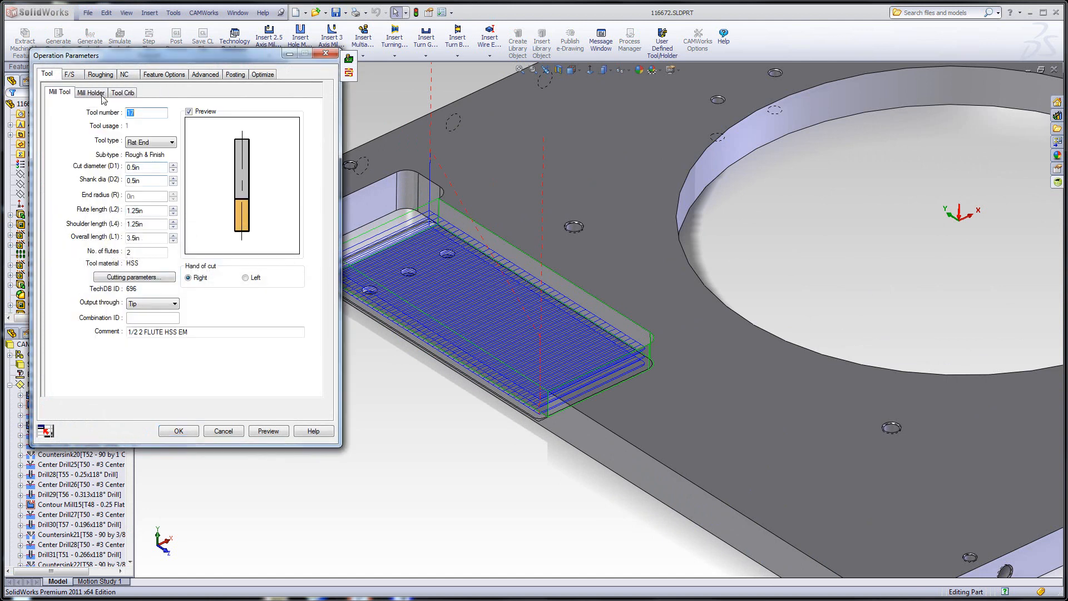
Step: Set Rough Mill17's zigzag cut angle to 90 degrees and preview the toolpath
left_click(100, 74)
double_click(122, 116)
type("90")
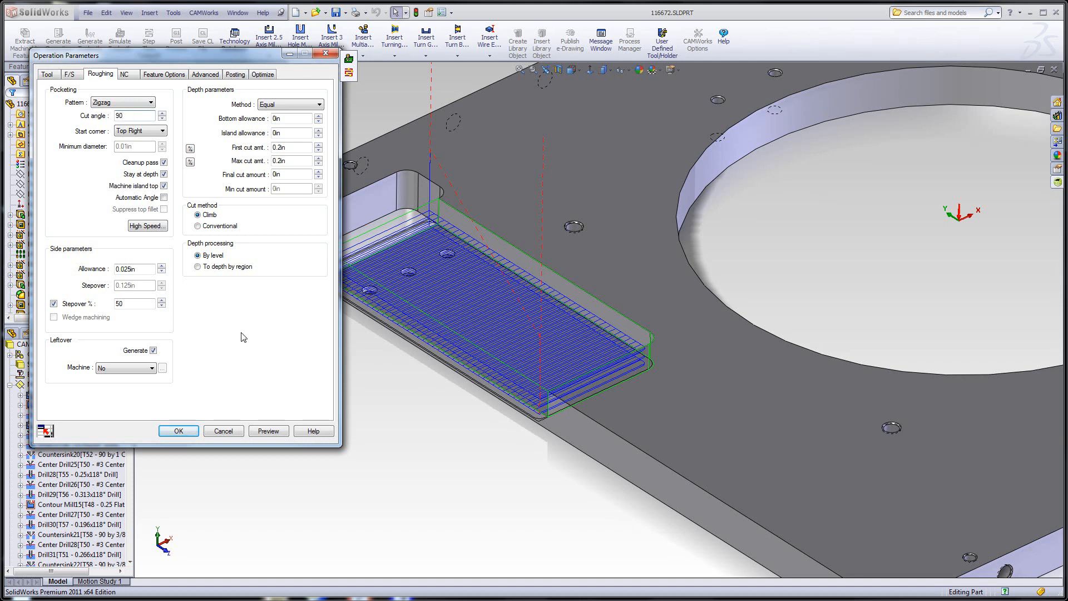
left_click(270, 431)
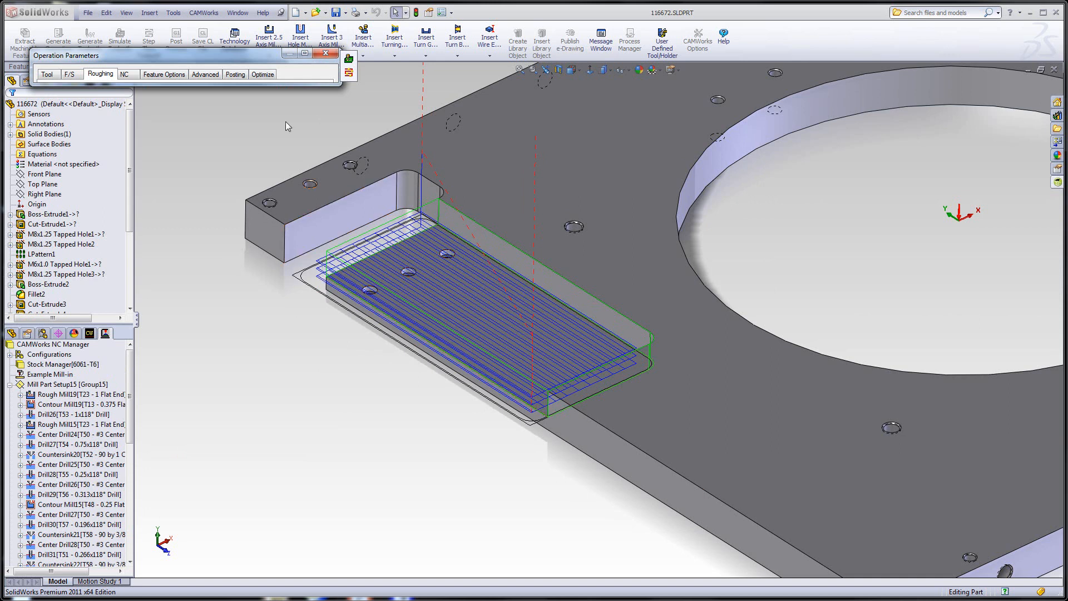
mouse_move(235, 62)
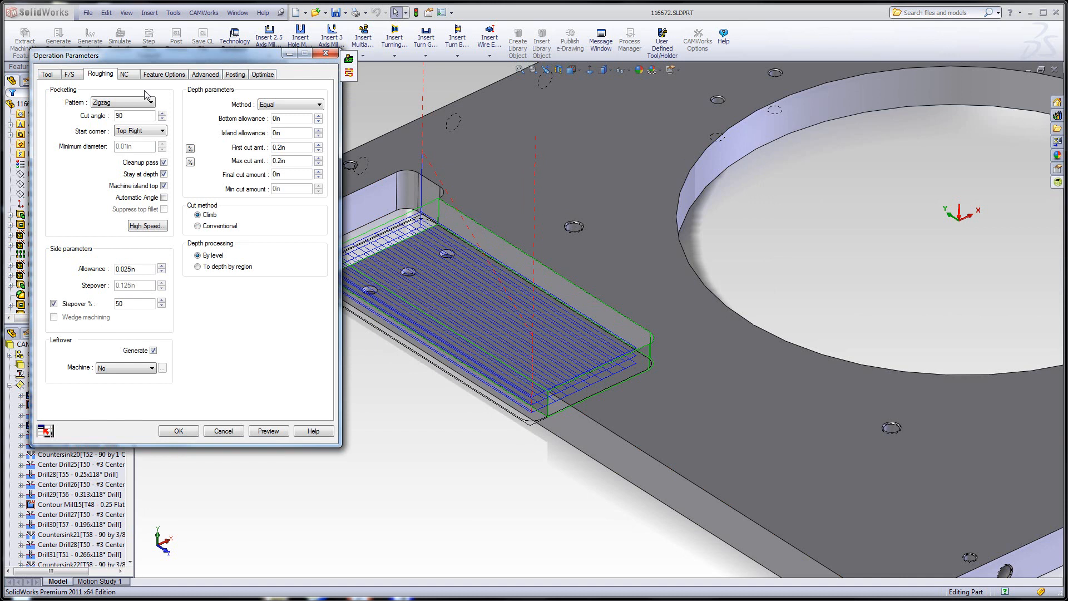
Step: Set Rough Mill17's first and maximum cut amounts to 0.25 in, preview the toolpath, and accept the operation parameters
double_click(290, 148)
type(".25")
key("Tab")
type(".2")
left_click(268, 430)
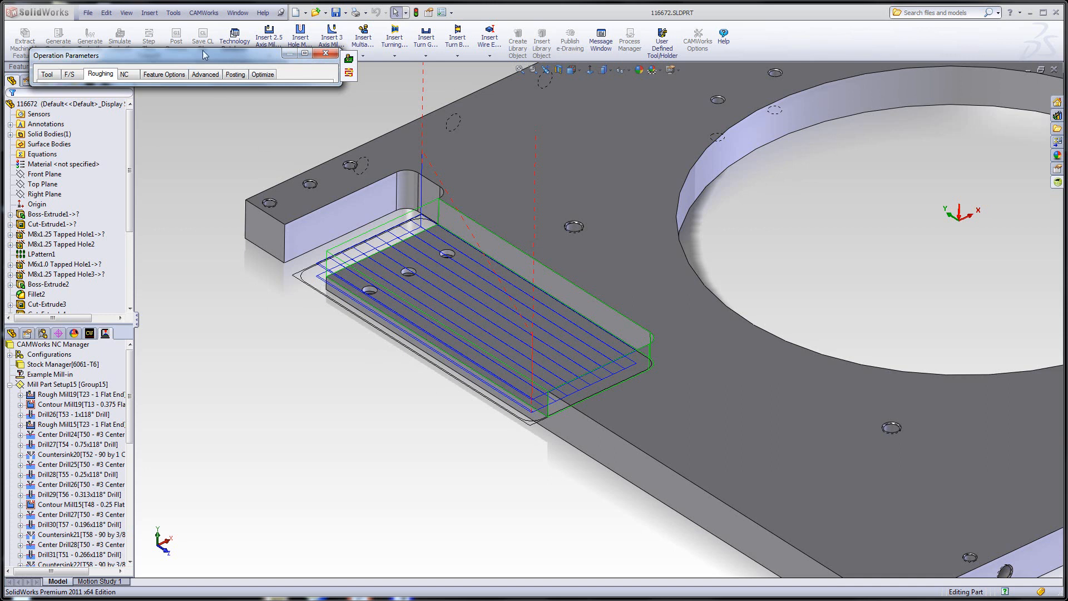
mouse_move(204, 54)
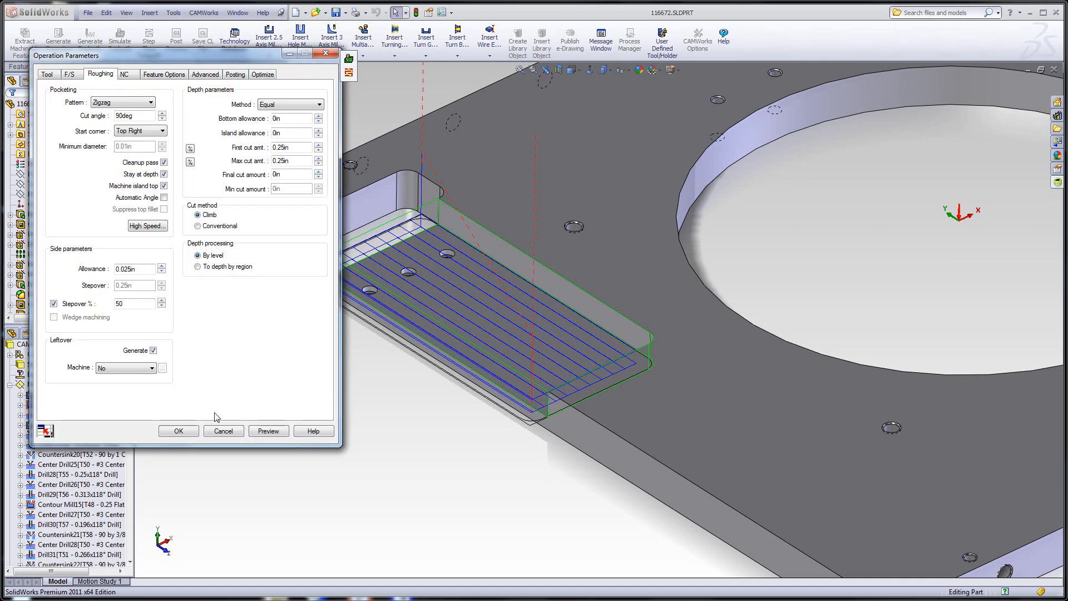
left_click(178, 431)
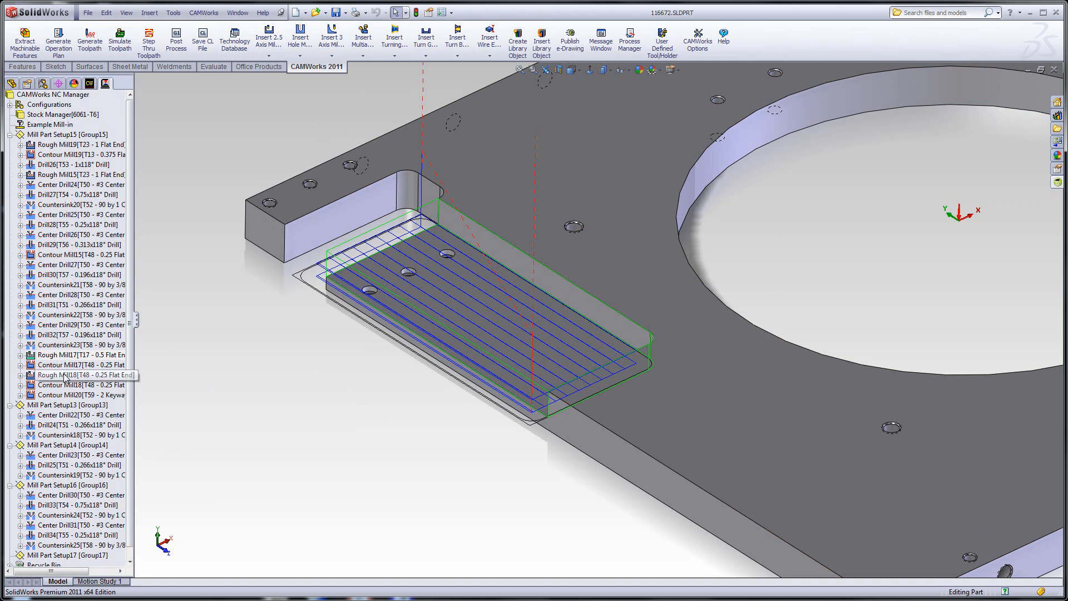
Step: Enable bottom finishing of flat areas for Contour Mill17 and accept its operation parameters
left_click(49, 365)
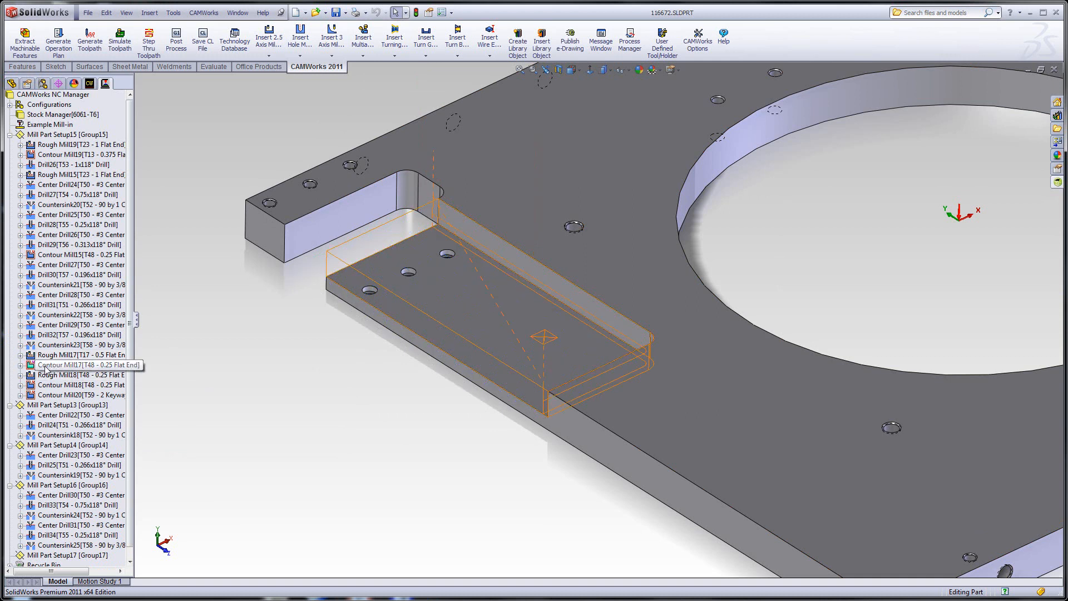
right_click(46, 369)
left_click(72, 18)
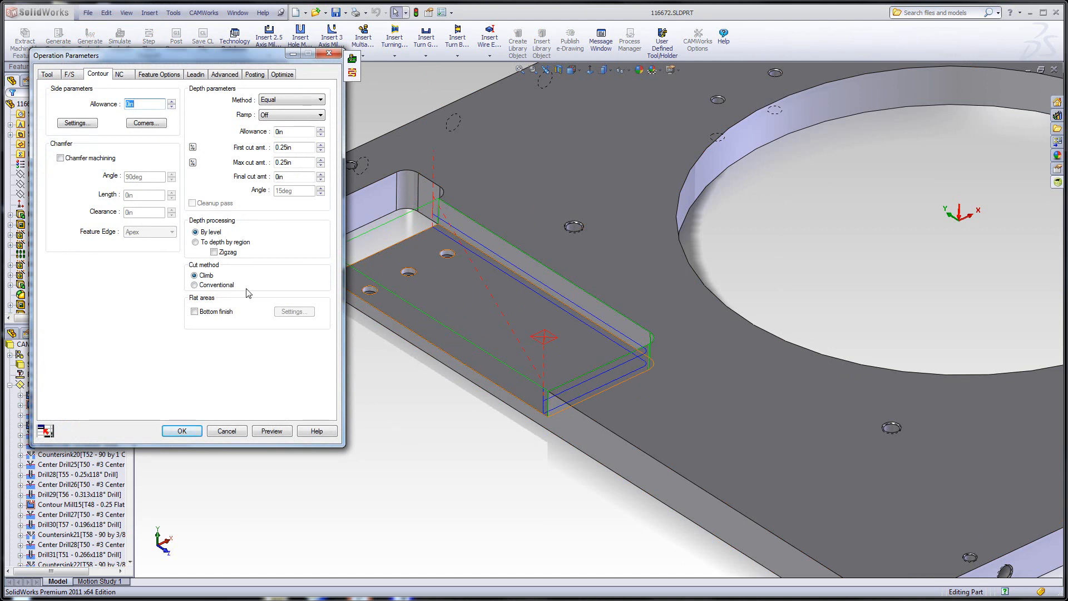
left_click(194, 312)
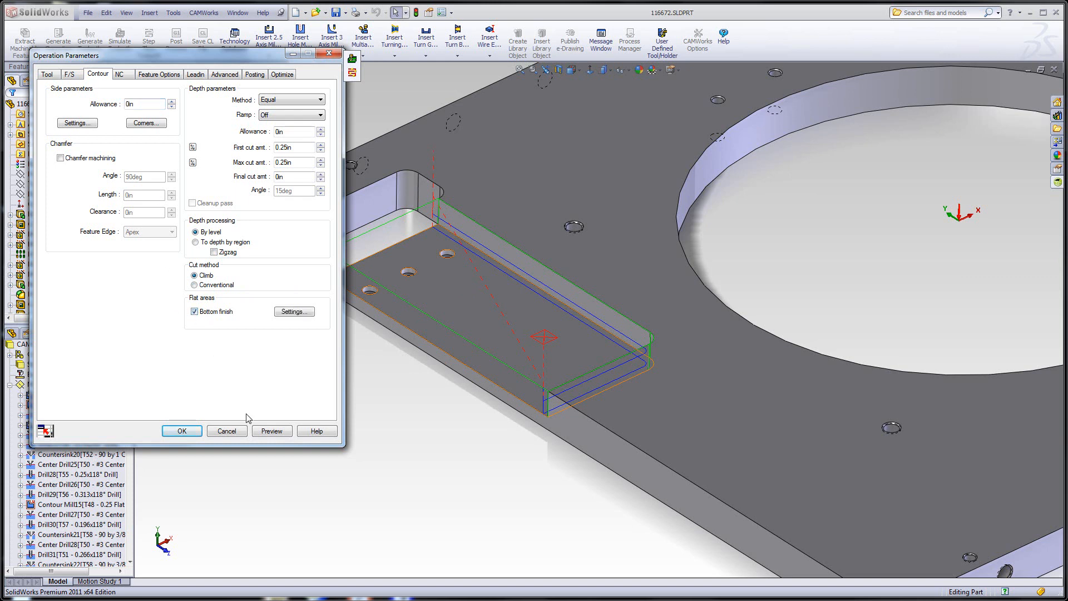
left_click(181, 431)
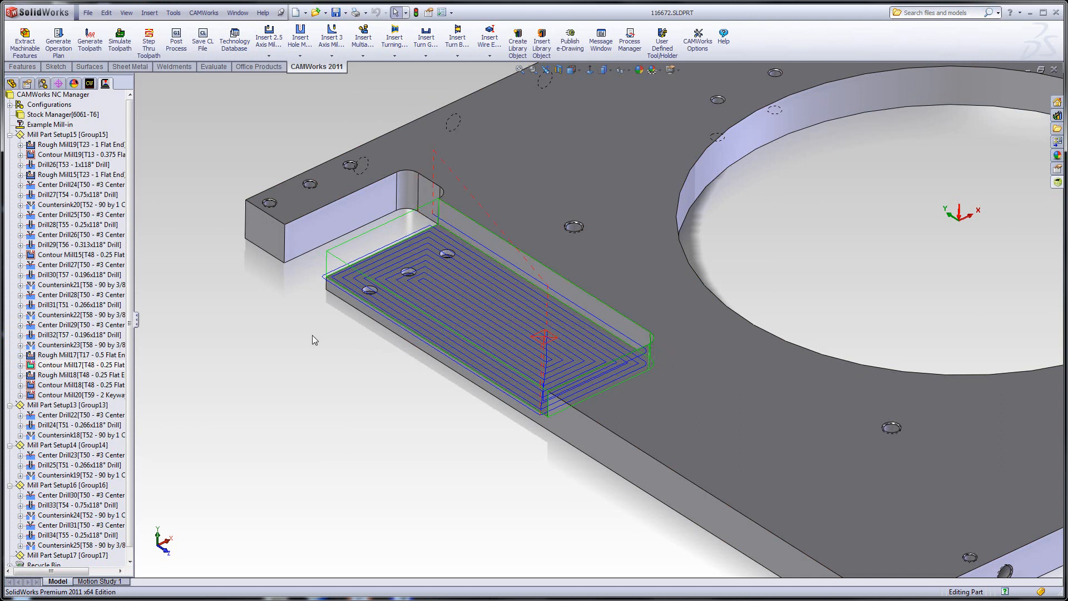
Step: Replace Rough Mill15's tool for the large round opening with the 1" 4 FLUTE CRB EM at crib station 24, including its holder
middle_click_drag(703, 225, 458, 291, "ctrl")
scroll(596, 296, "up", 1)
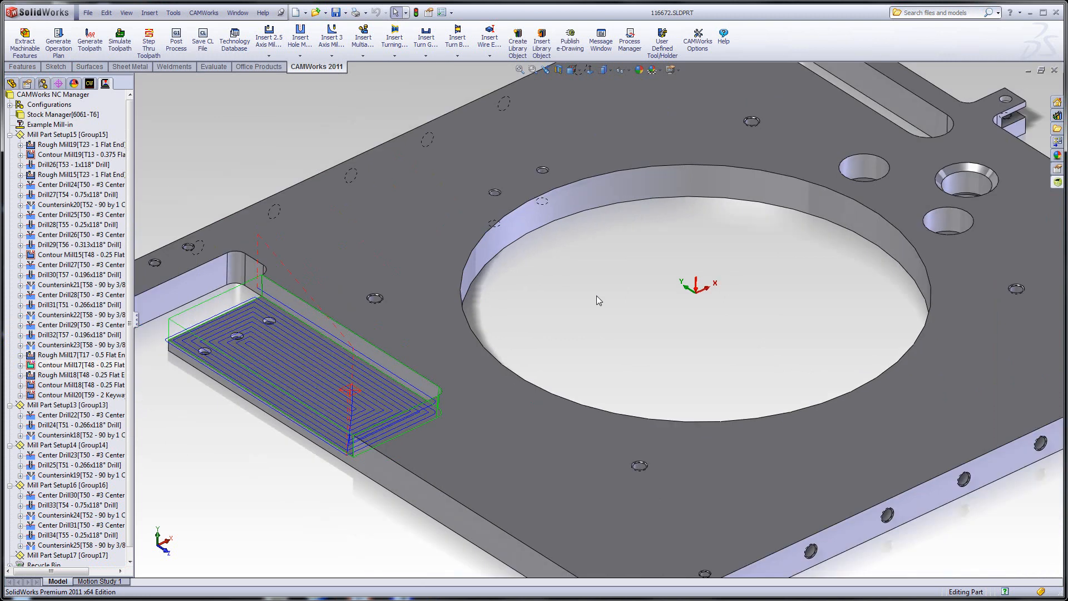
middle_click_drag(618, 277, 579, 289, "ctrl")
left_click(52, 175)
right_click(53, 175)
left_click(78, 182)
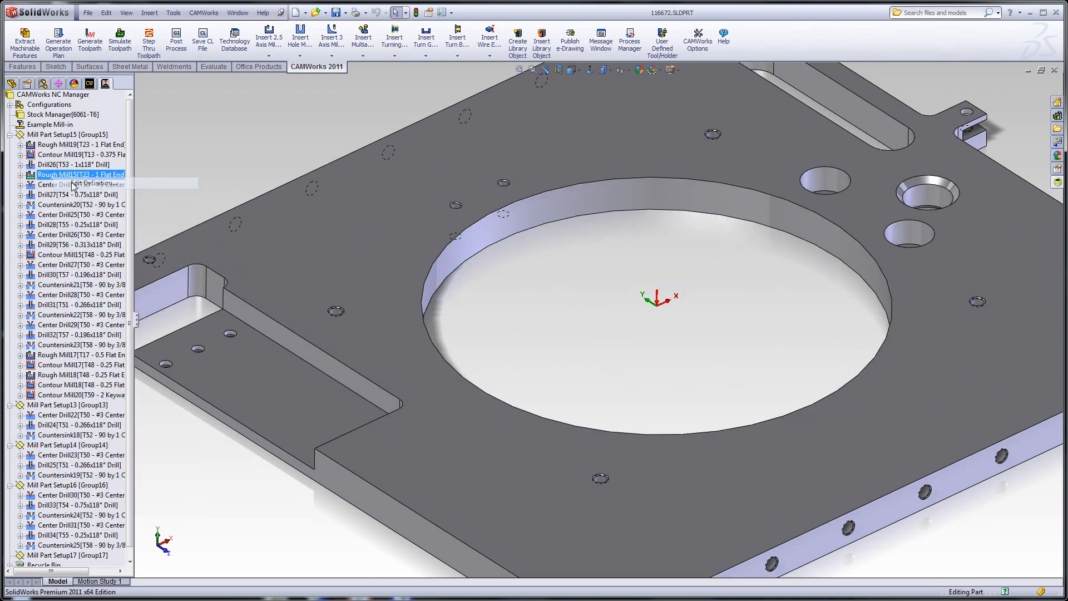
left_click_drag(182, 58, 191, 85)
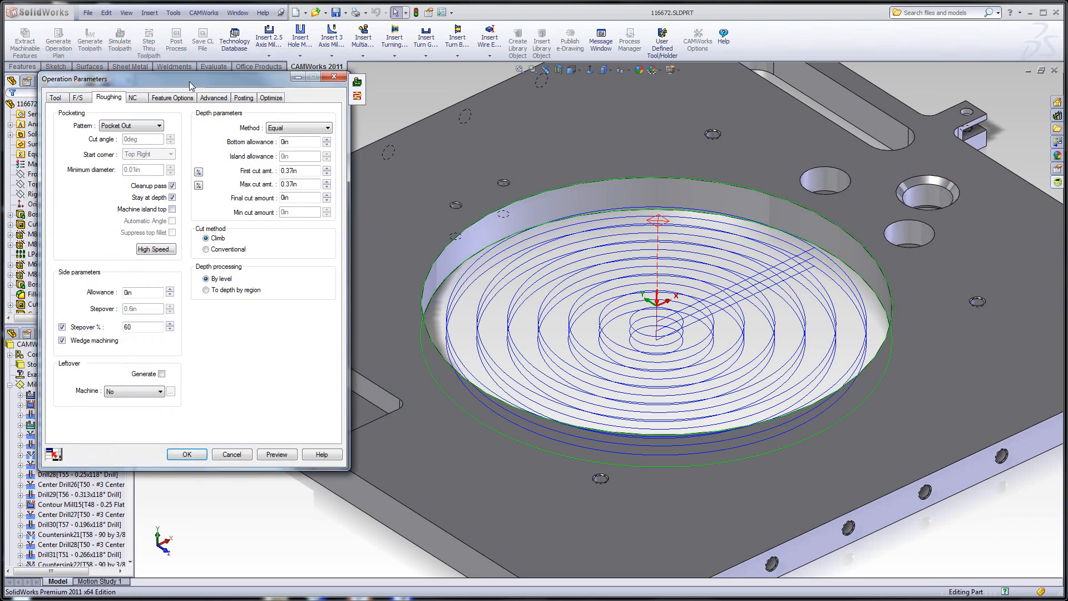
left_click(56, 97)
left_click(131, 115)
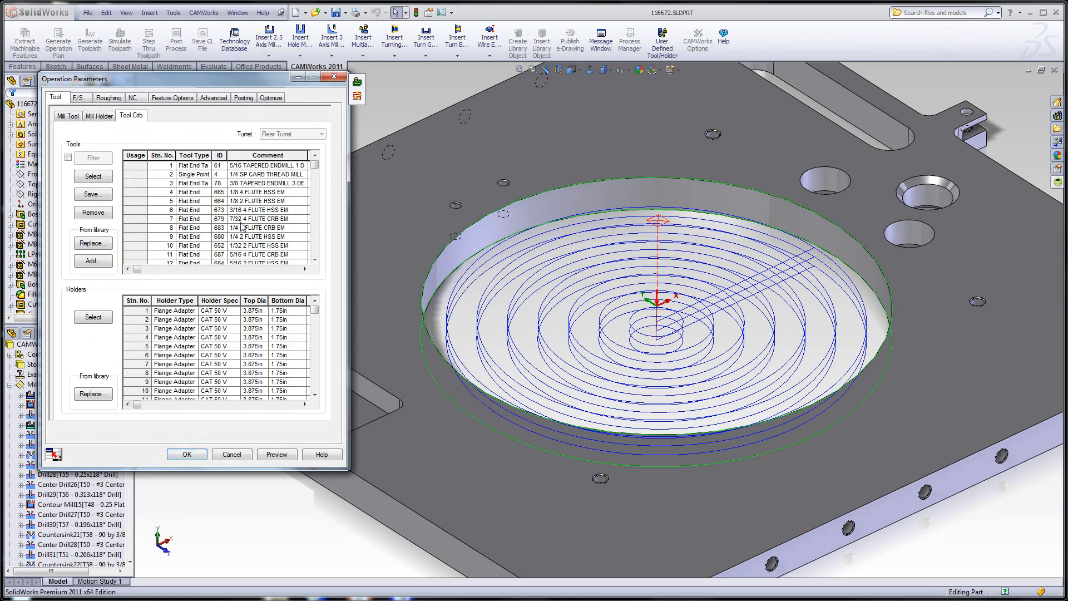
left_click_drag(312, 167, 320, 198)
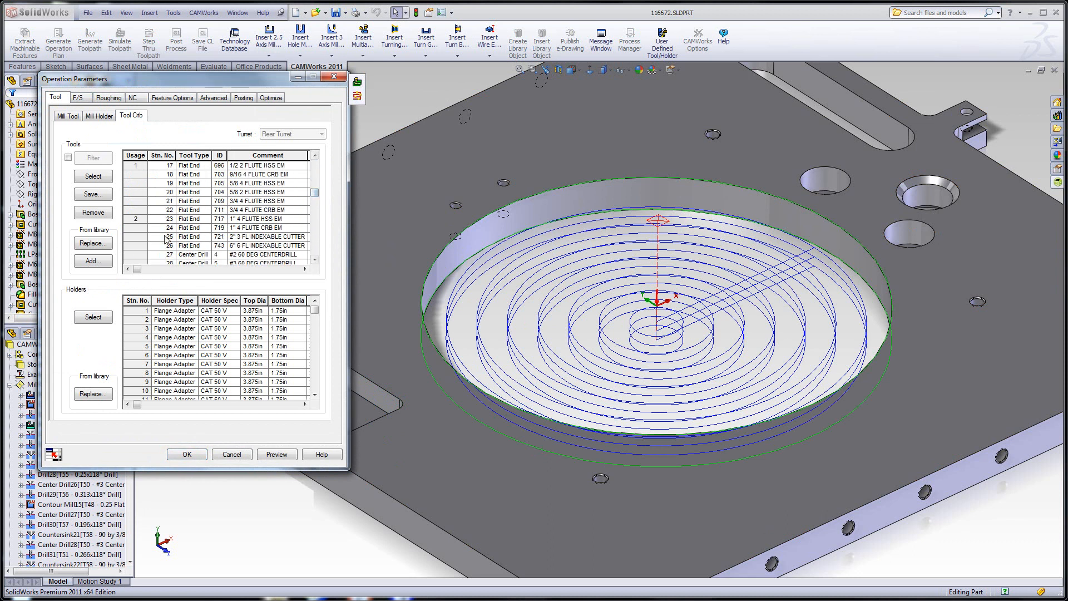
left_click(149, 228)
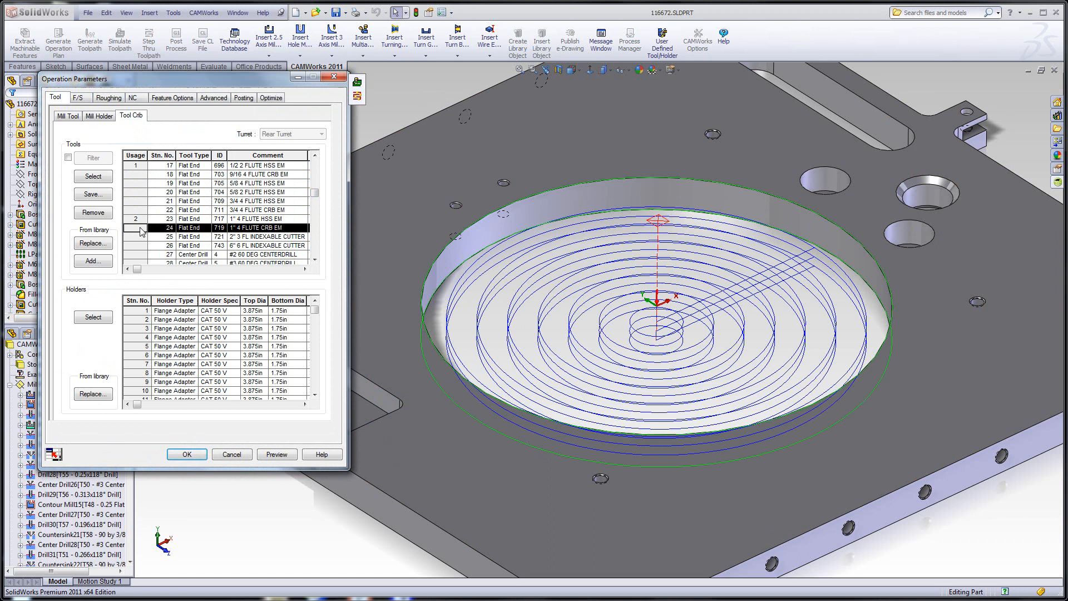
left_click(107, 178)
left_click(168, 297)
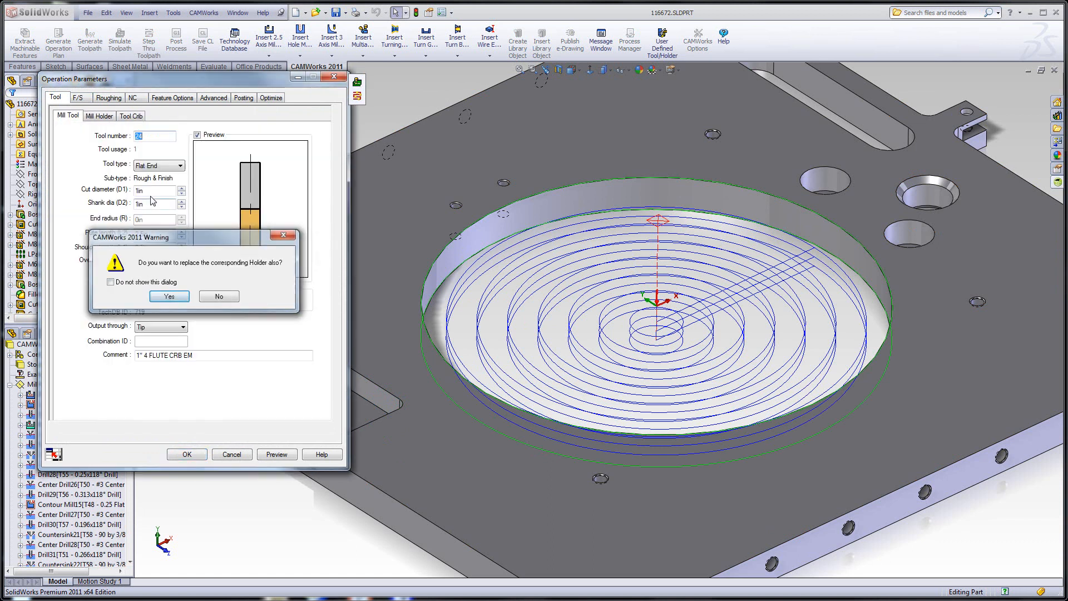
Step: Set the cut diameter and shank diameter of Rough Mill15's end mill to 2 in
type("2")
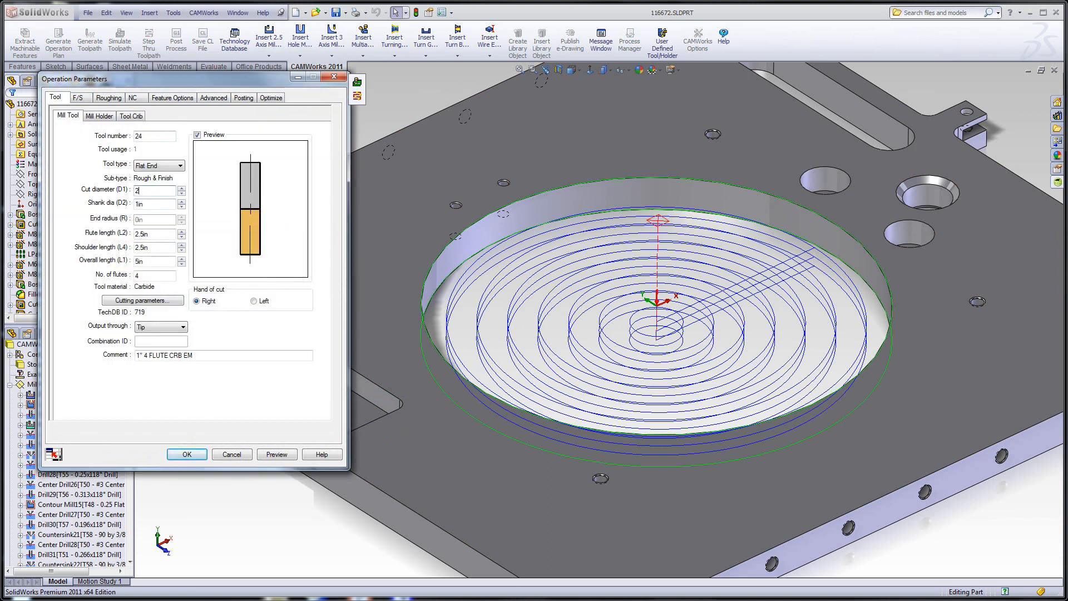
key("Tab")
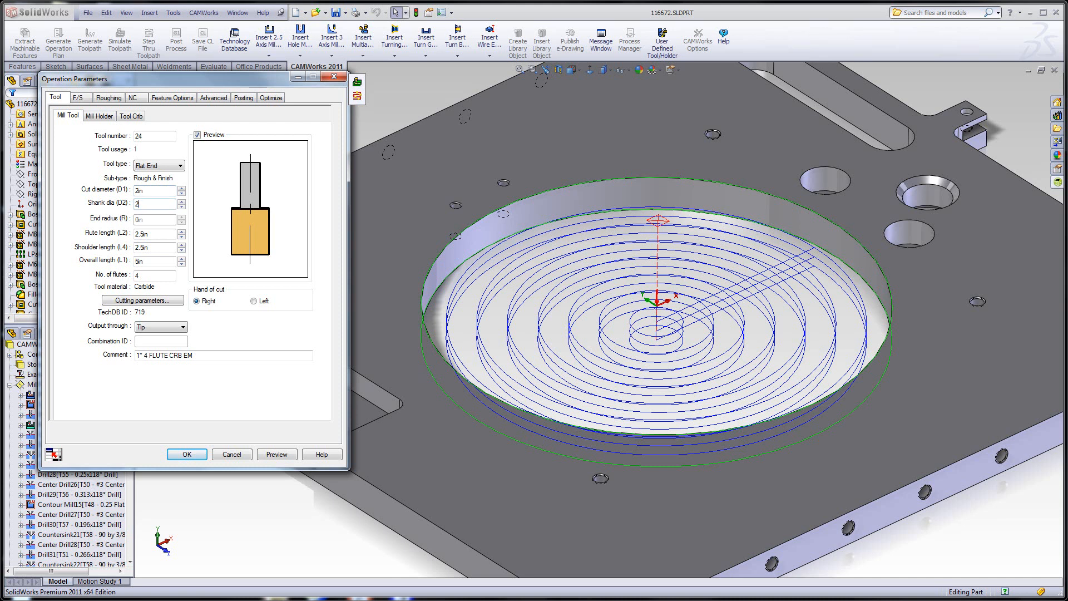
type("2")
left_click(153, 192)
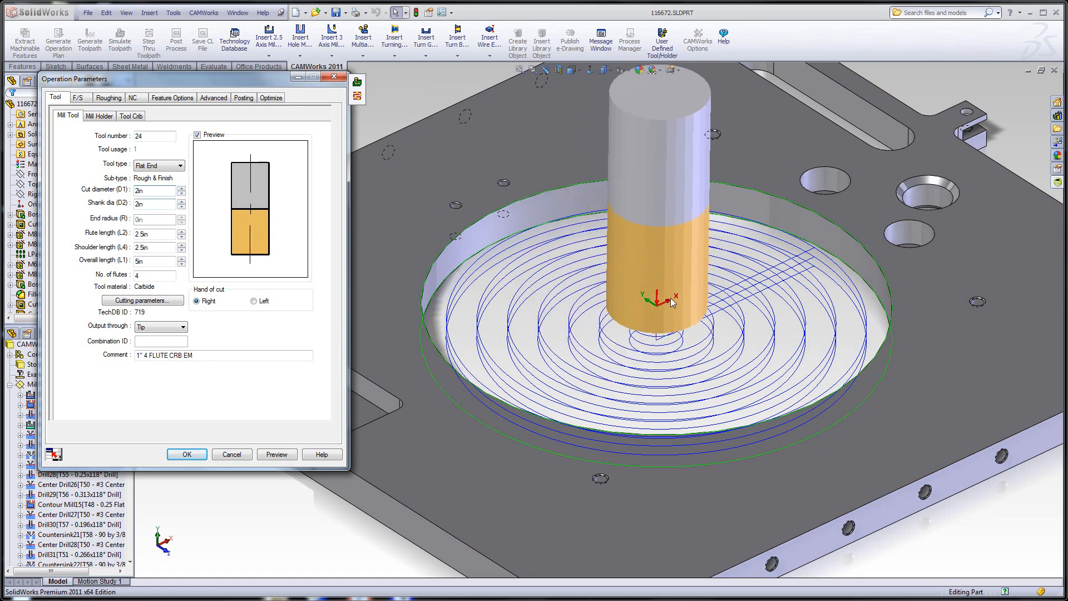
Step: Change Rough Mill15's entry method to Spiral and preview the toolpath in the round opening
left_click(142, 97)
left_click(173, 98)
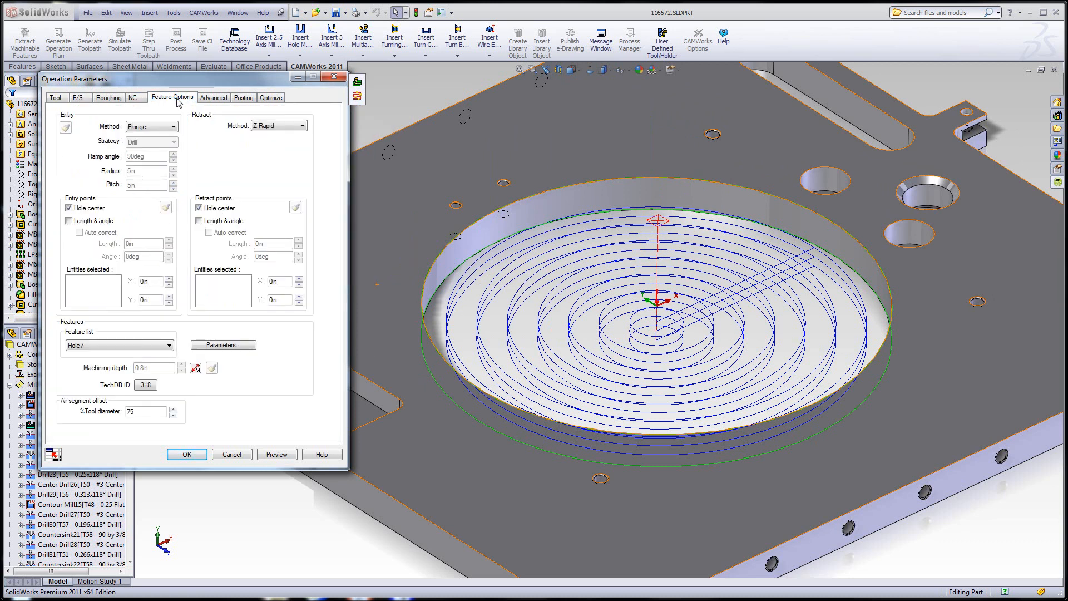
left_click(170, 127)
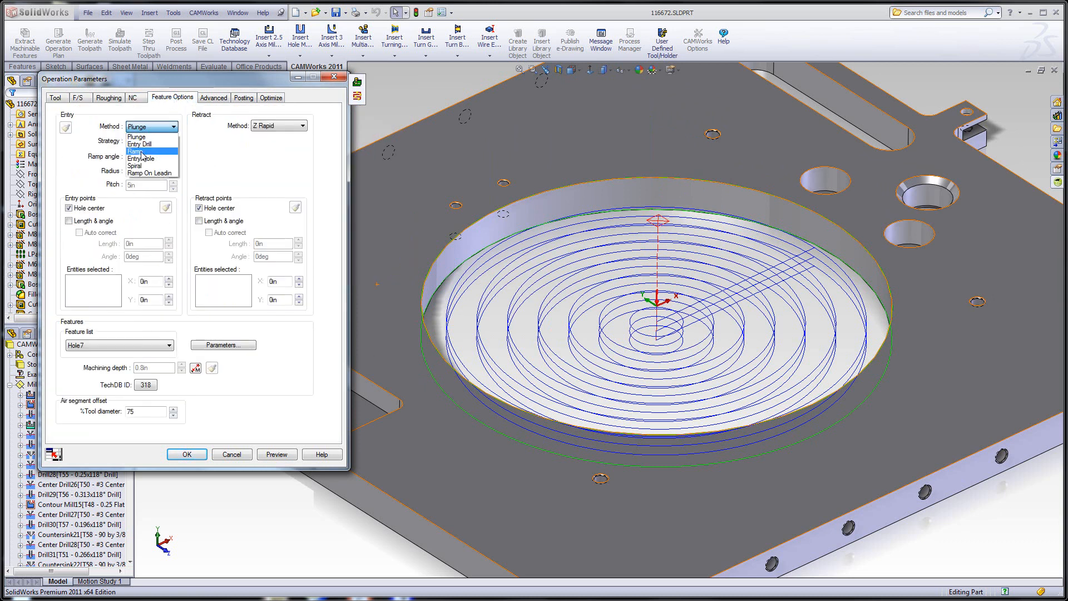
left_click(142, 166)
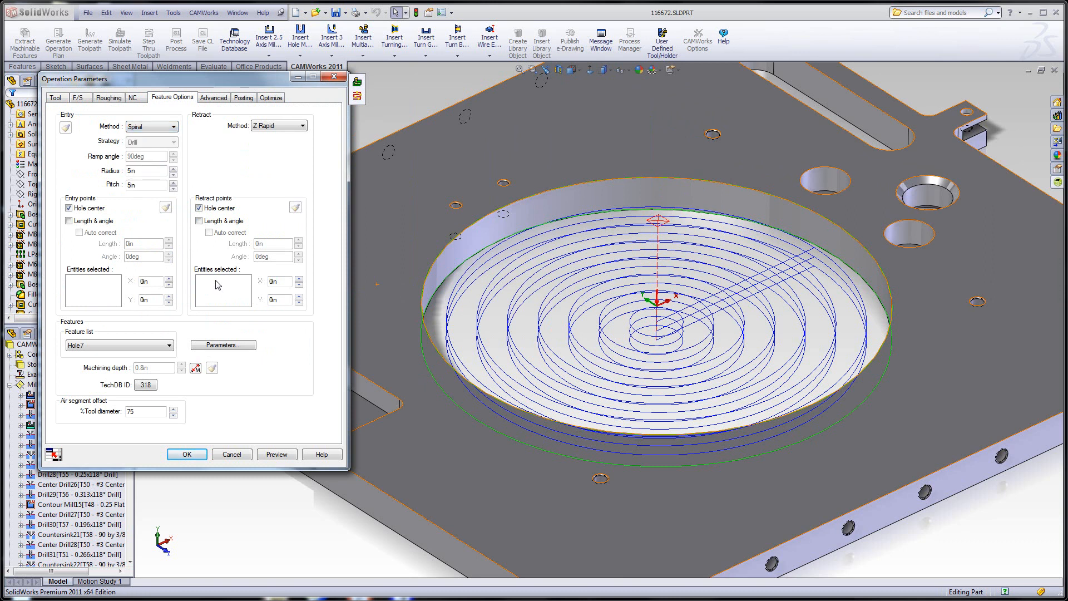
left_click(286, 455)
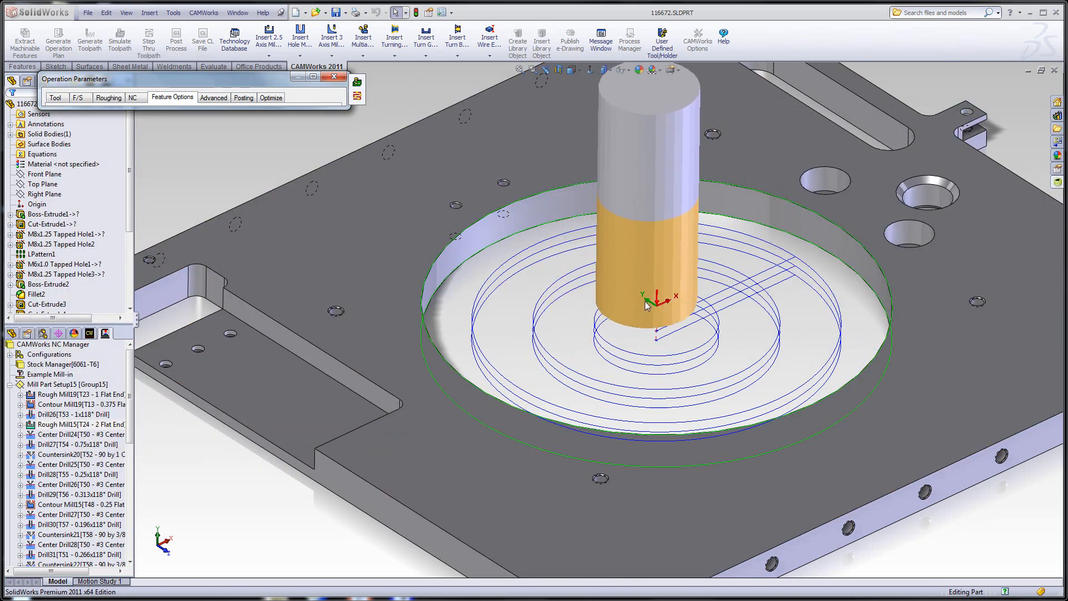
Step: Set the spiral entry's radius and pitch to 0.5 in, preview the toolpath, and accept Rough Mill15's parameters
double_click(216, 82)
left_click_drag(136, 172, 93, 184)
type(".5")
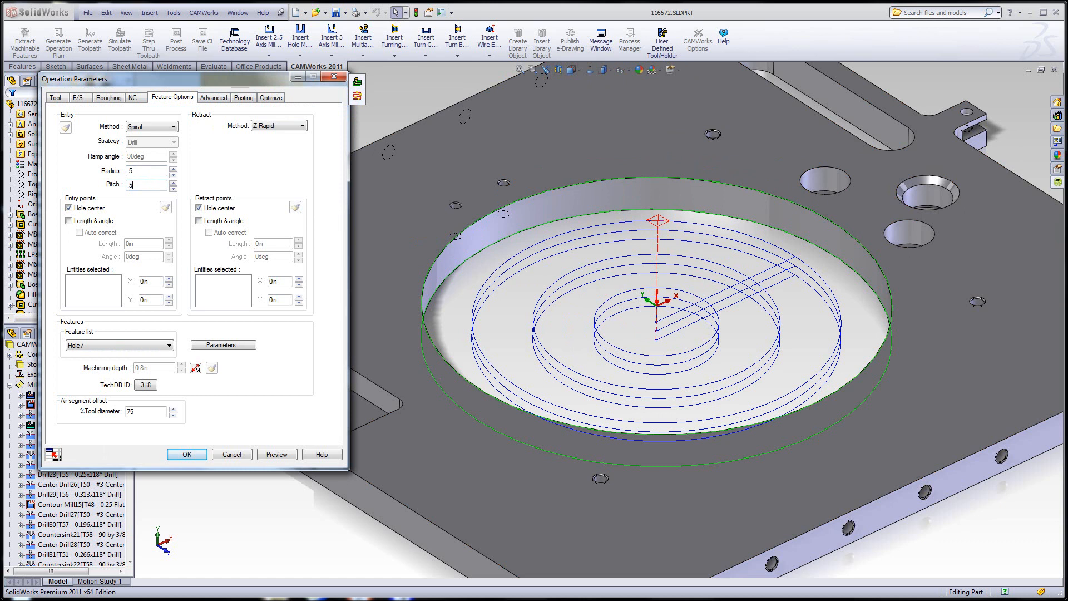
left_click(274, 456)
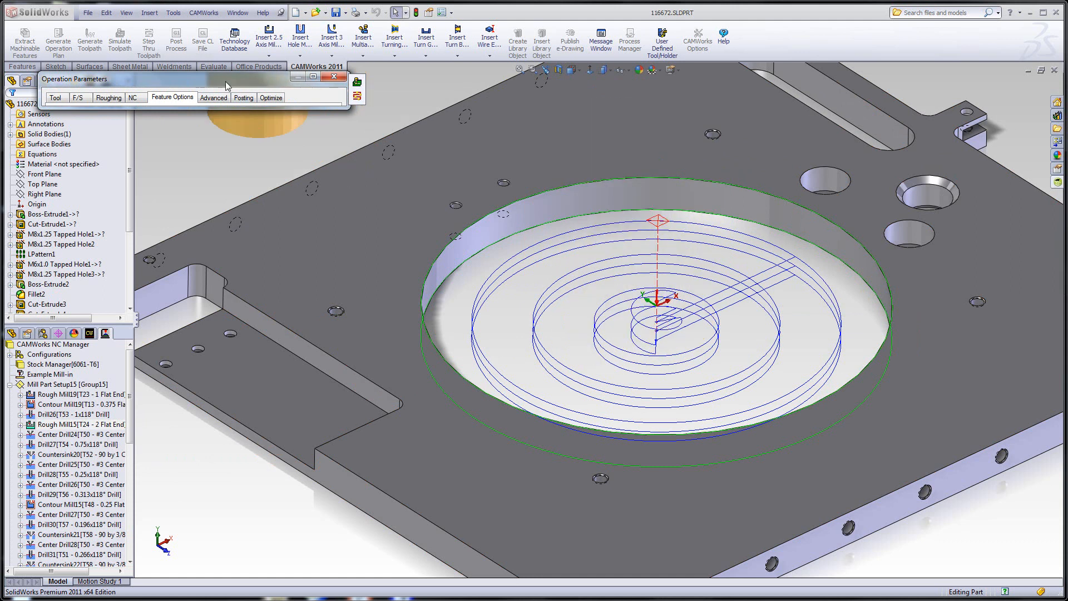
left_click(188, 455)
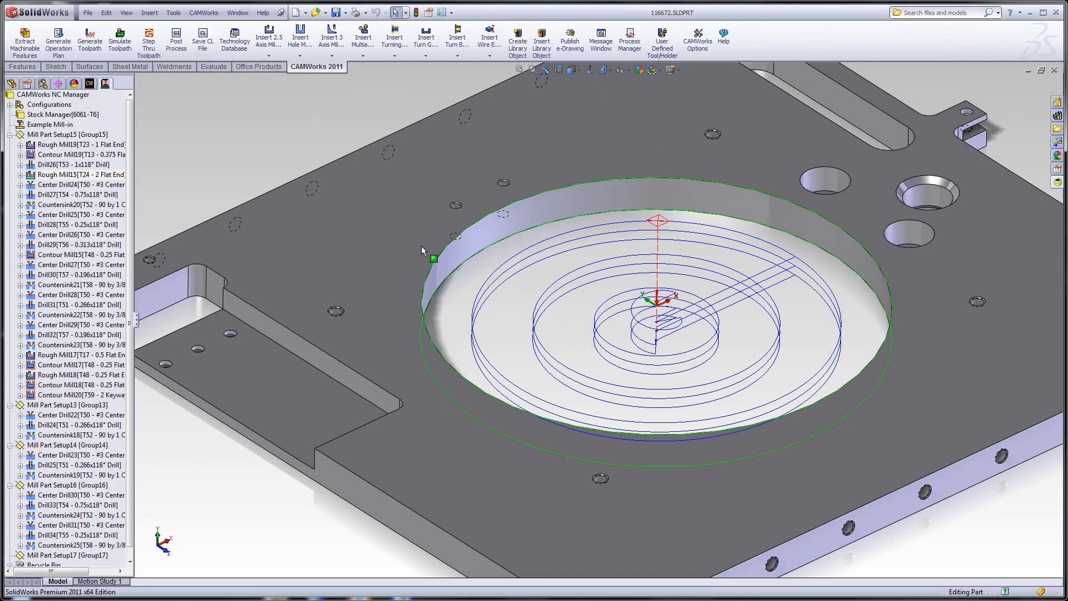
Step: Generate an XML setup sheet for the part with the CWDefaultMillTemplate-4 style sheet and look through the resulting page
scroll(421, 261, "up", 2)
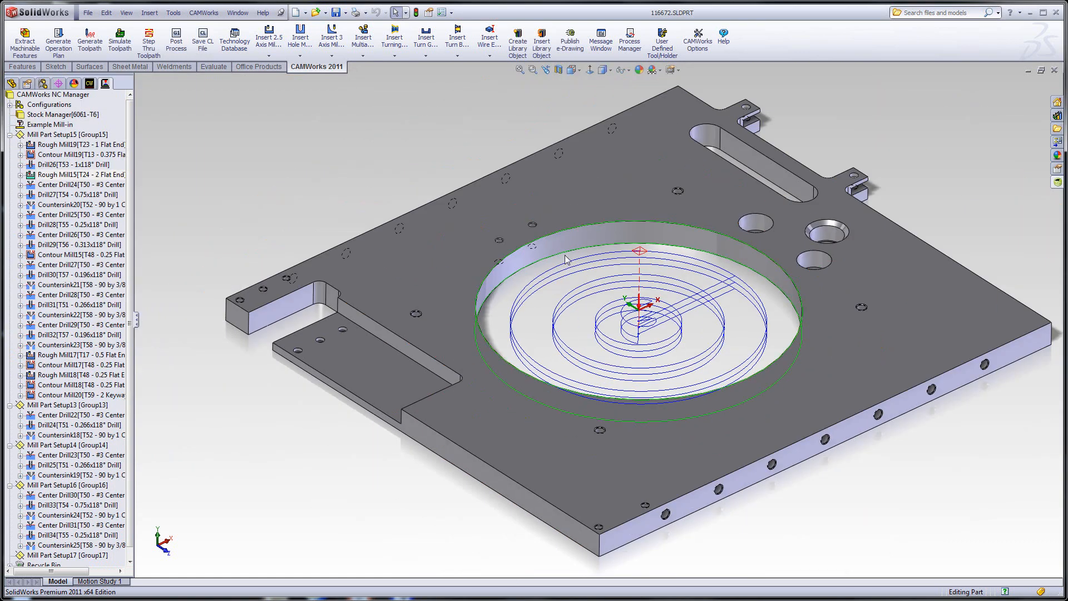
key("Escape")
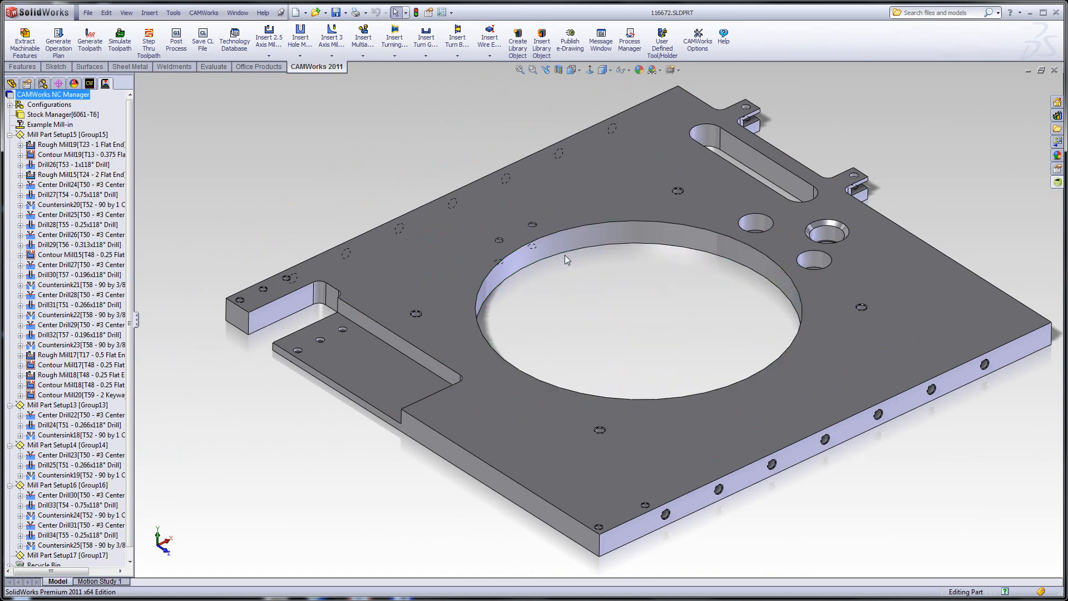
right_click(45, 97)
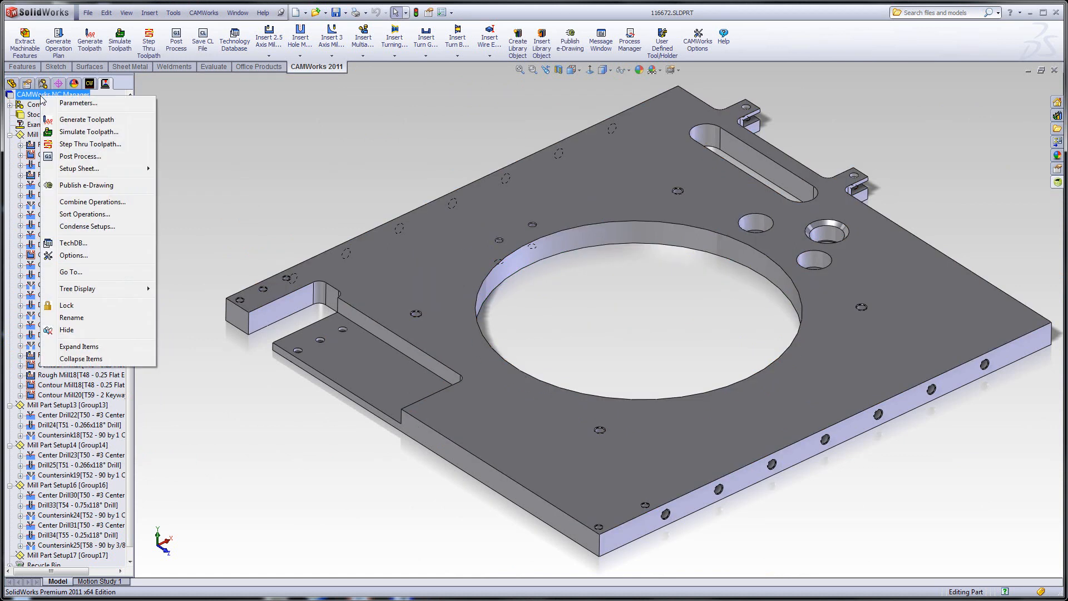
mouse_move(85, 170)
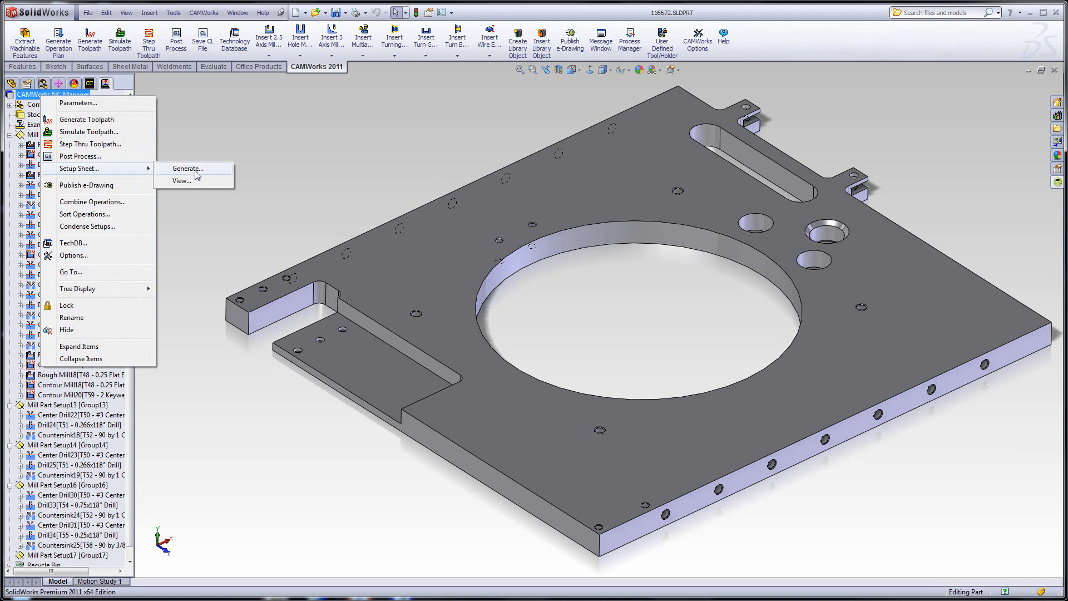
left_click(170, 169)
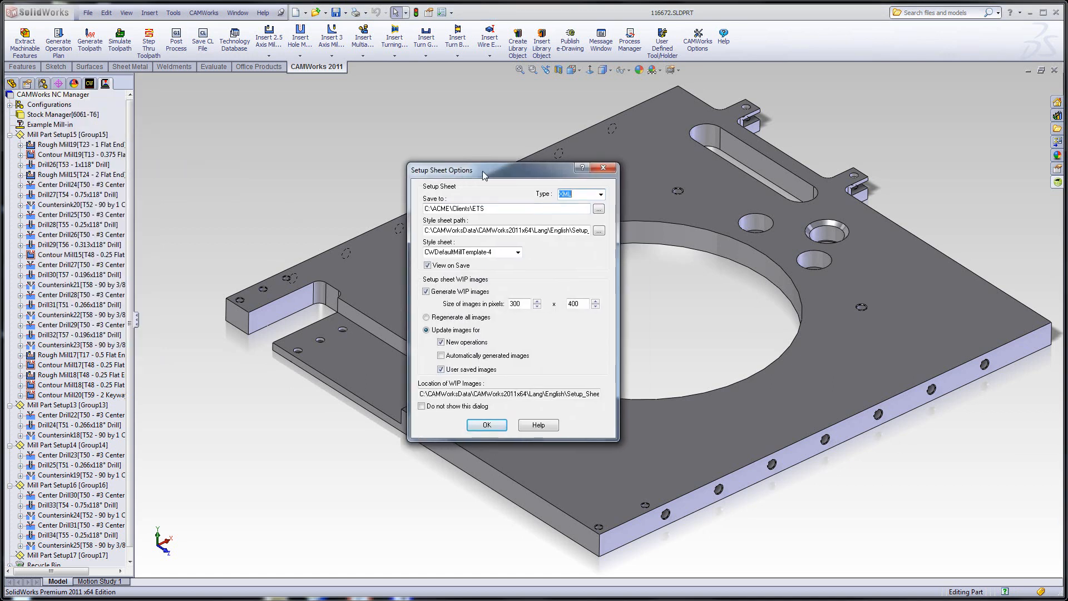
left_click_drag(483, 176, 375, 171)
left_click(410, 247)
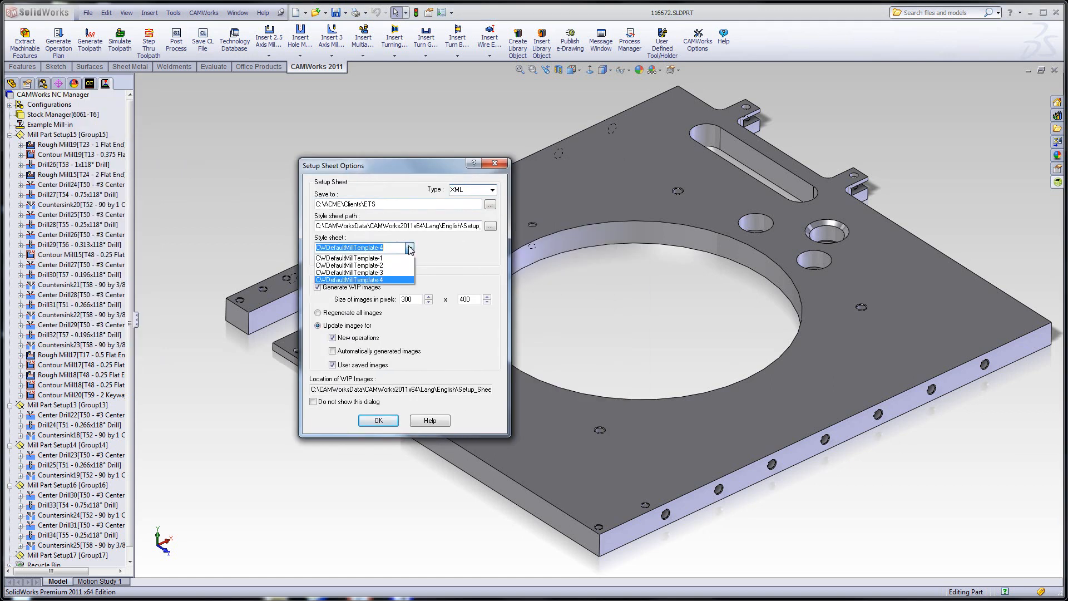
left_click(398, 279)
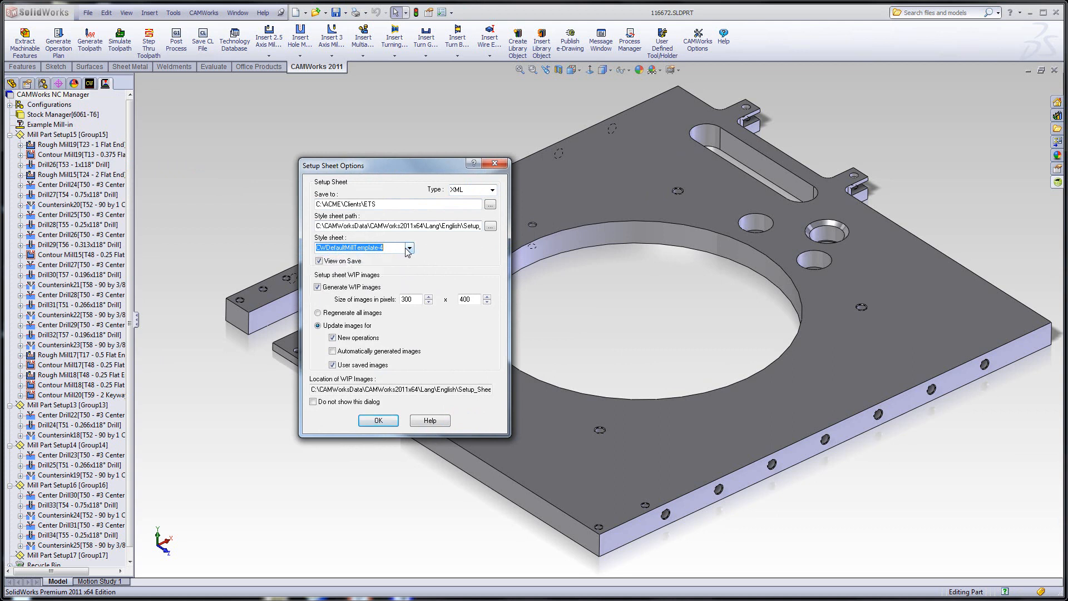
left_click(378, 420)
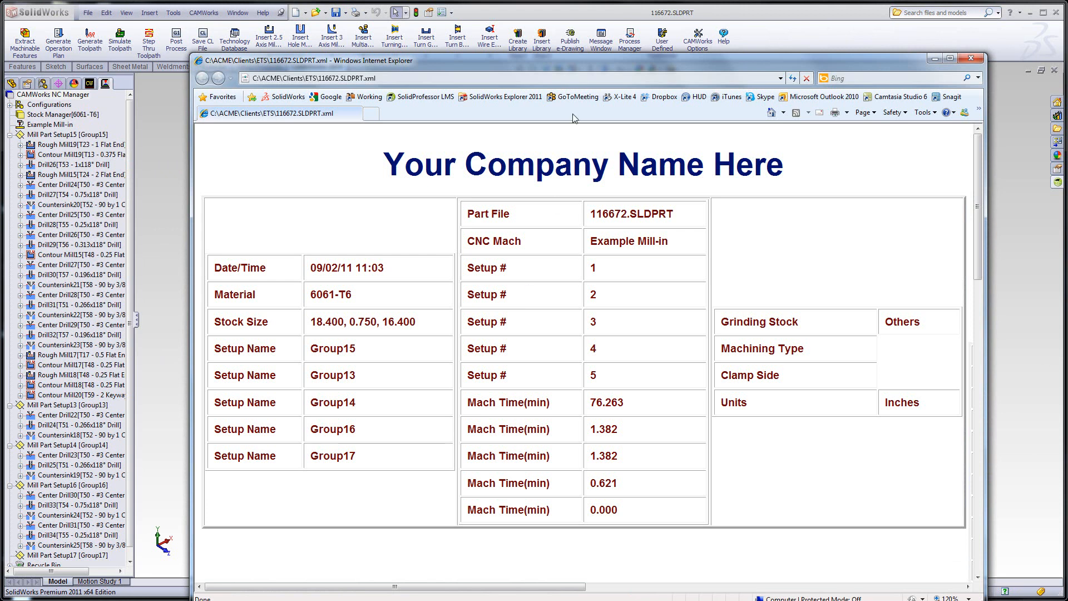
left_click_drag(581, 63, 466, 24)
left_click_drag(385, 548, 746, 549)
left_click_drag(864, 203, 874, 329)
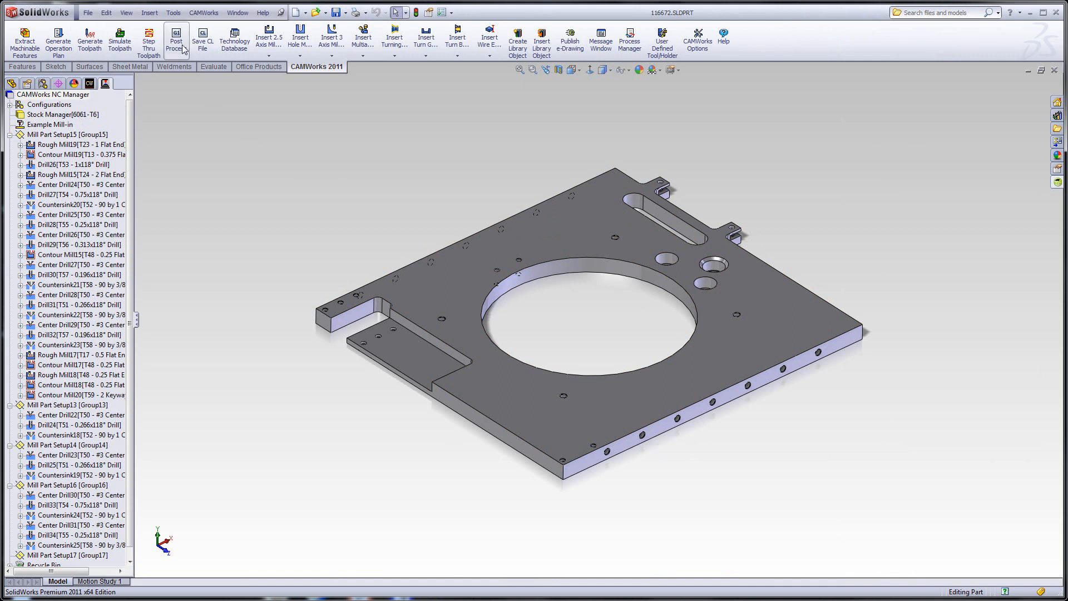
Step: Post process all the operations into the NC Code file 116672.nc in the ETS folder
left_click(176, 40)
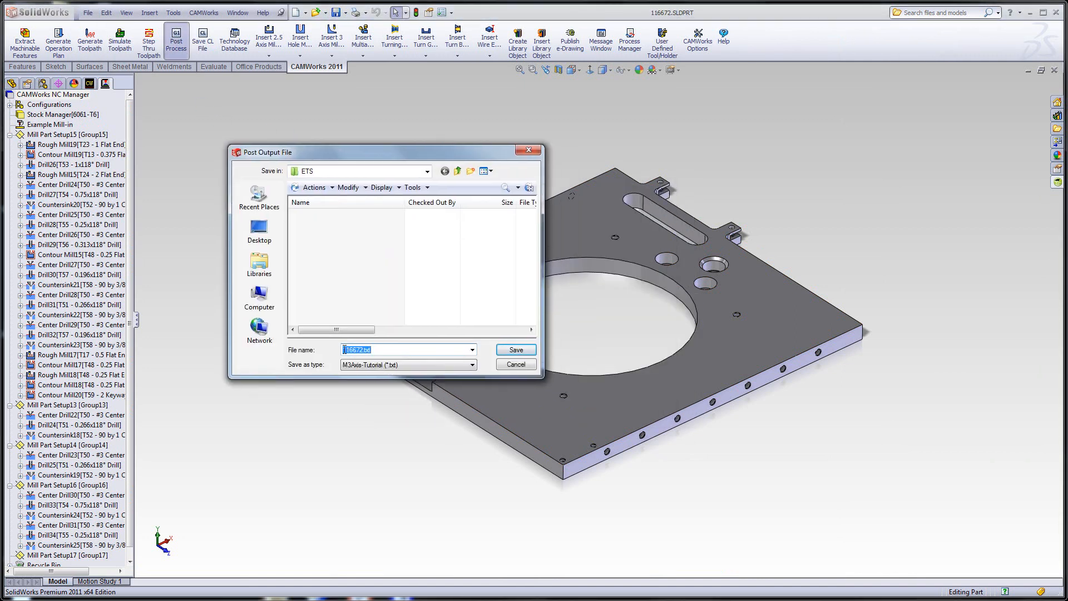
left_click(472, 365)
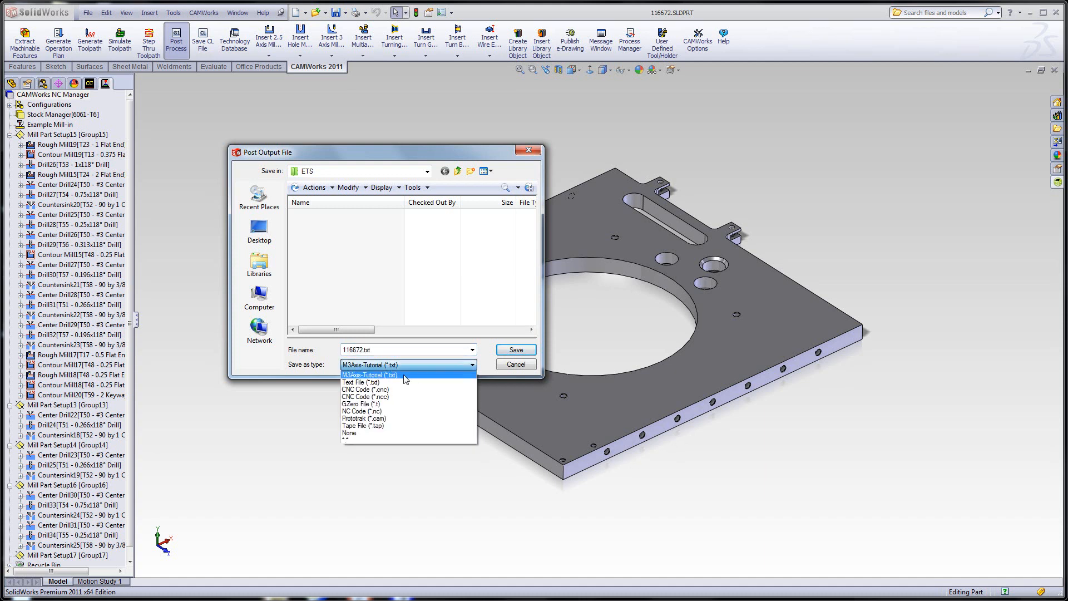
left_click(366, 412)
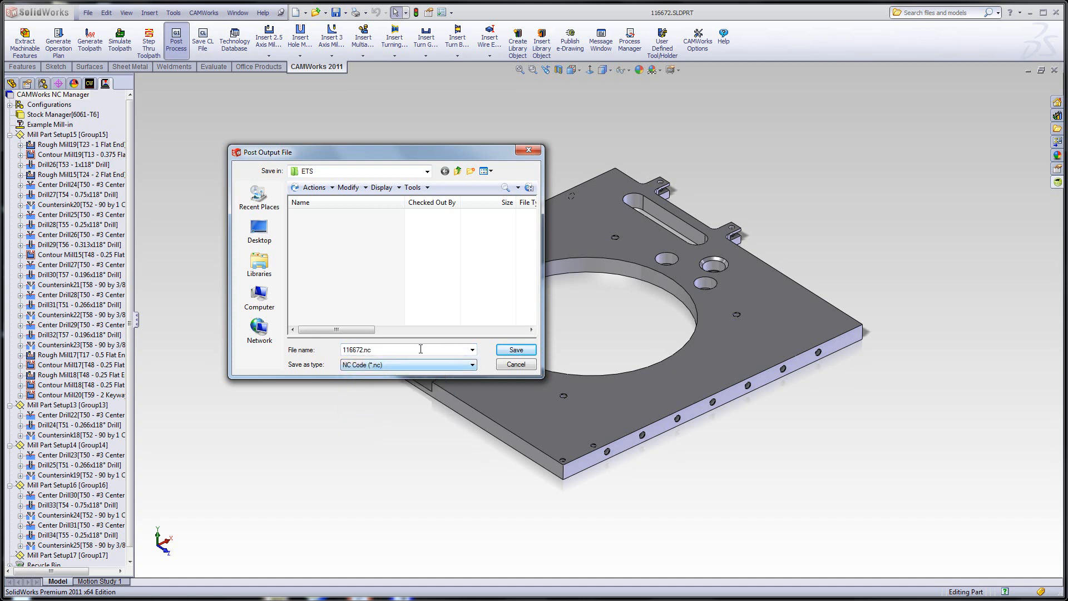
left_click(511, 351)
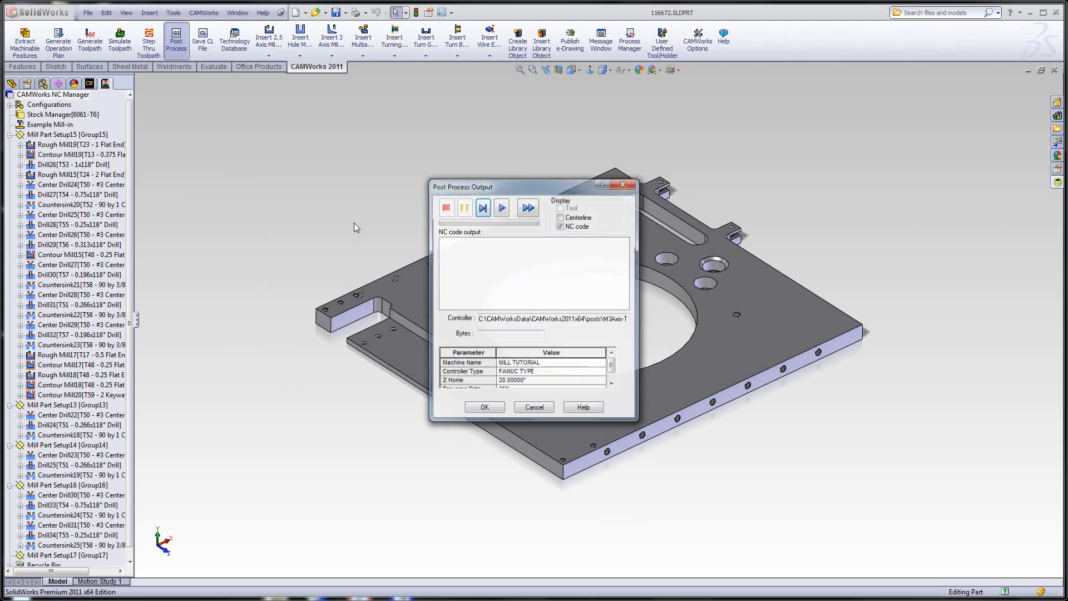
left_click(502, 208)
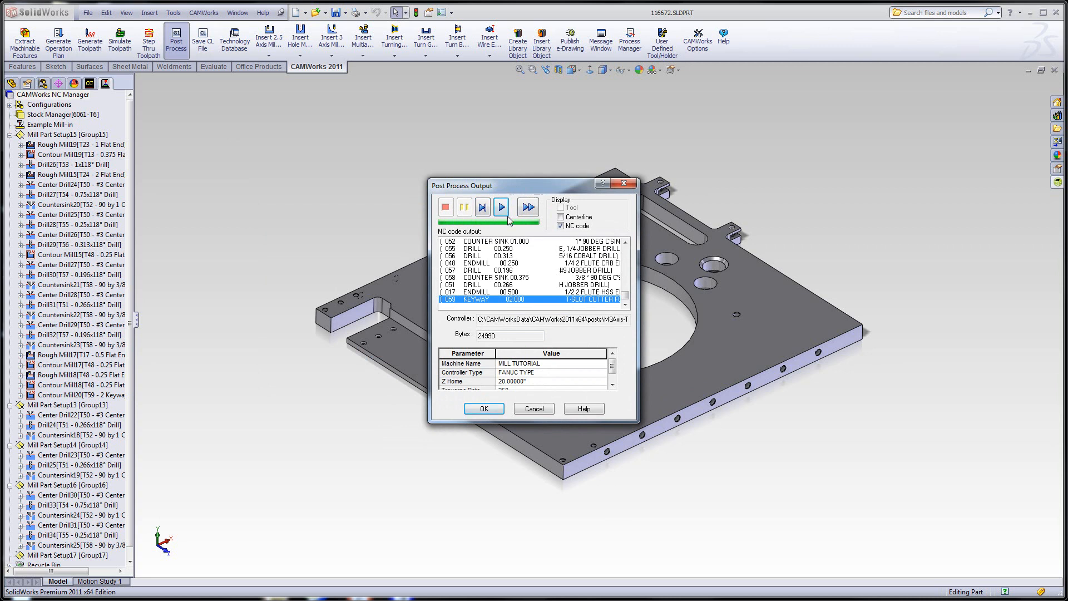
left_click(484, 409)
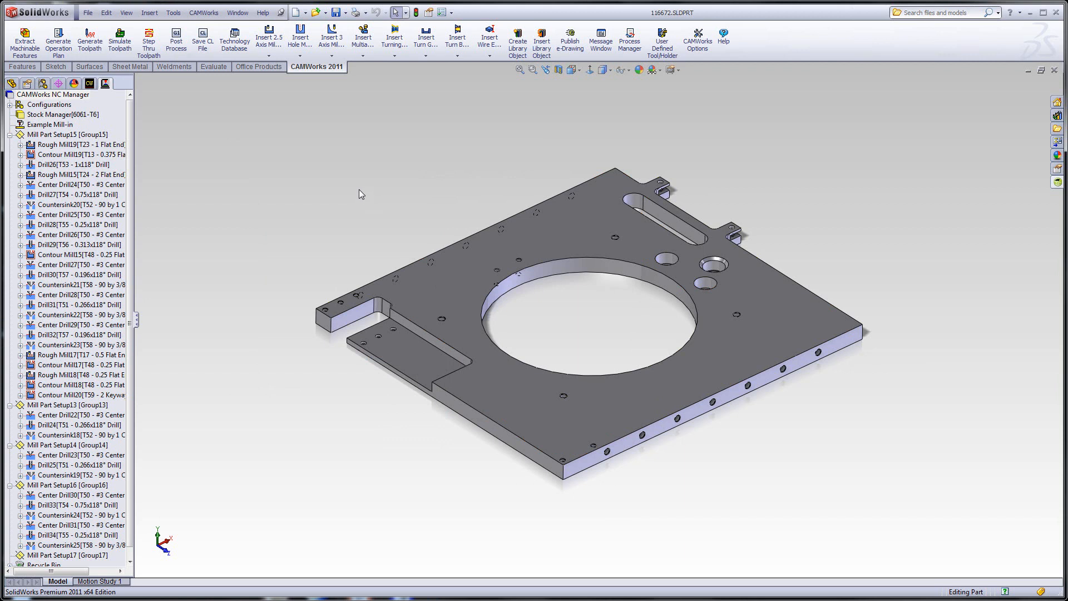
Step: Check the output files in the ETS folder, and save and close the part and its drawing
left_click(149, 599)
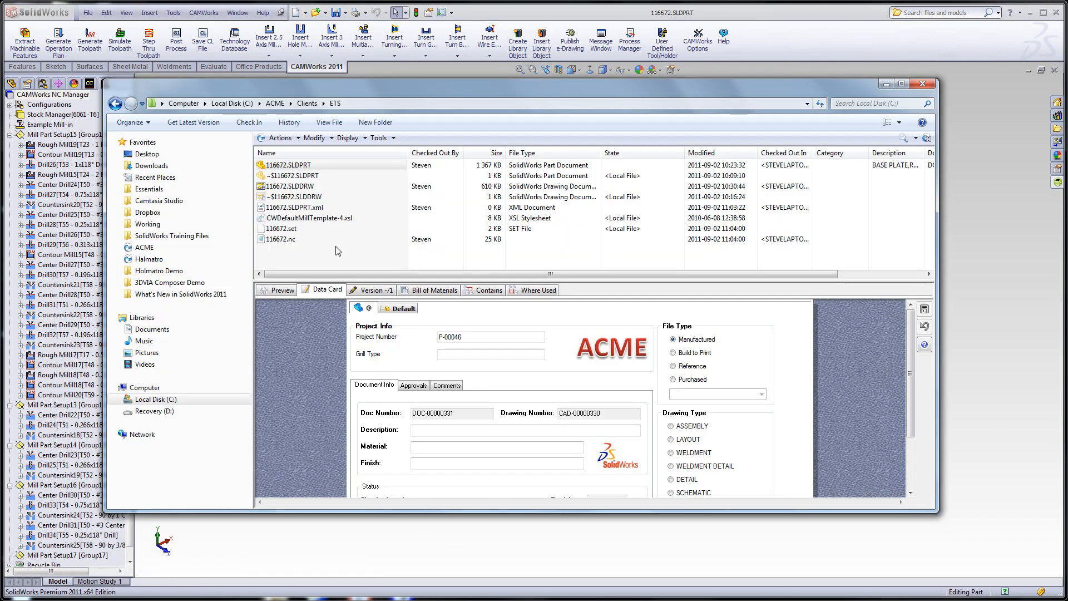
left_click(976, 151)
left_click(1054, 70)
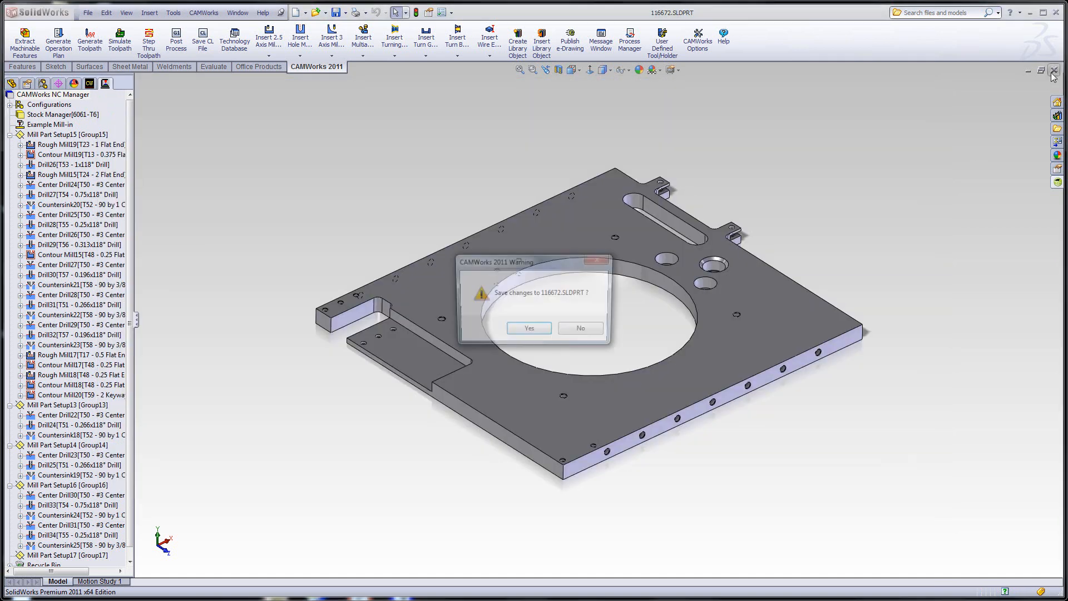
left_click(536, 330)
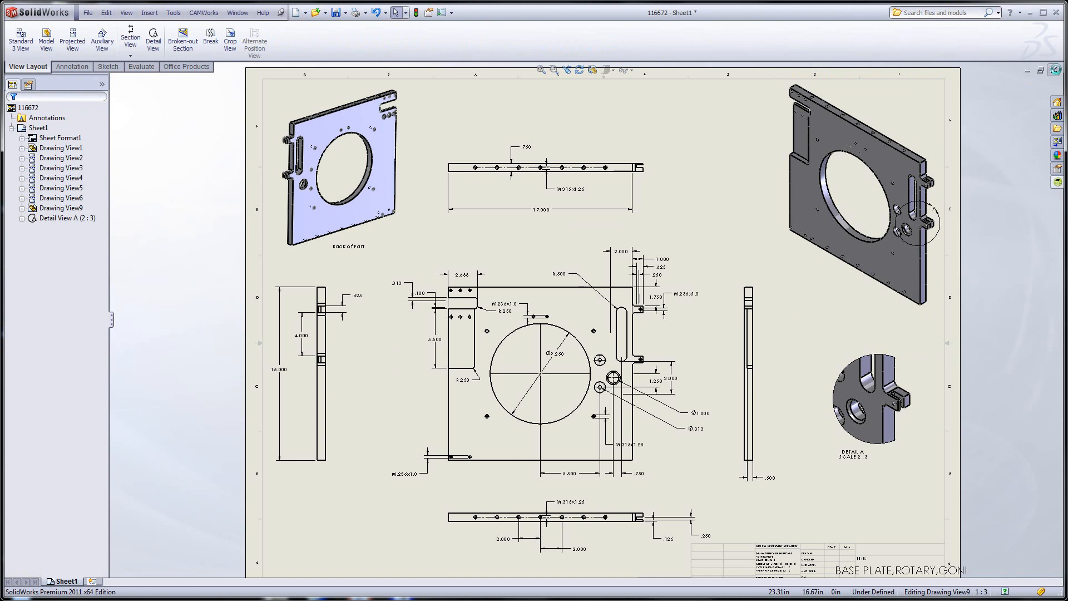
left_click(1054, 70)
left_click(516, 343)
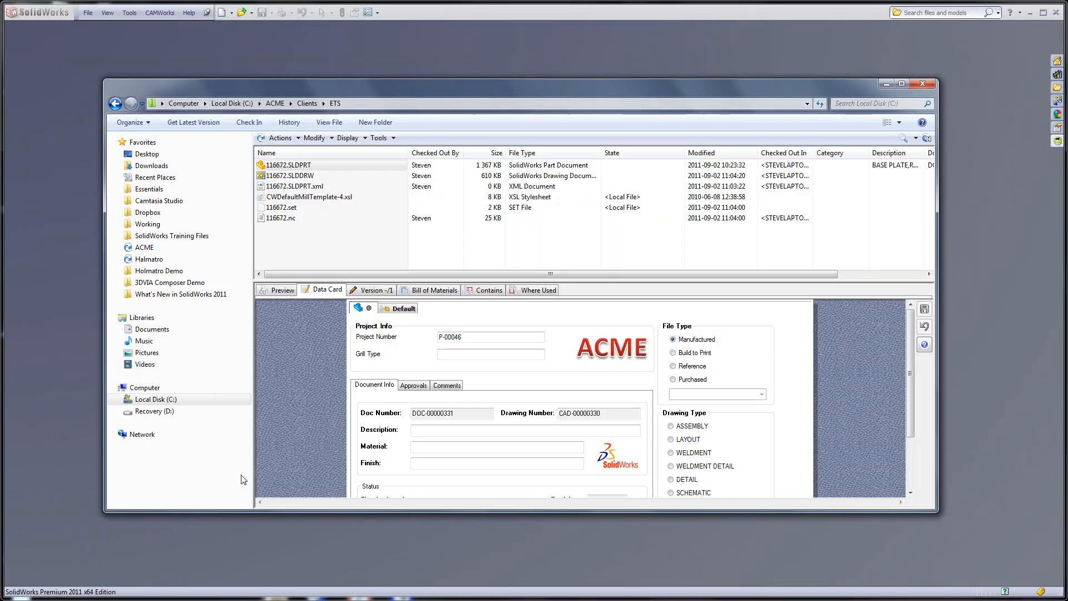
Step: Examine the vault information for 116672.nc and the files contained in 116672.SLDDRW
left_click(286, 176)
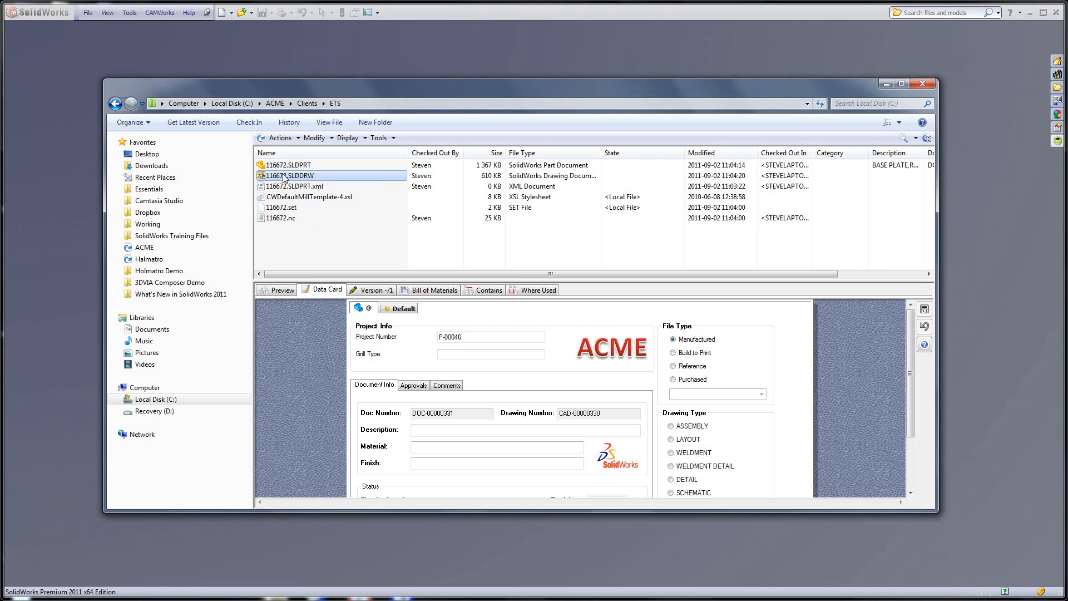
left_click(271, 220)
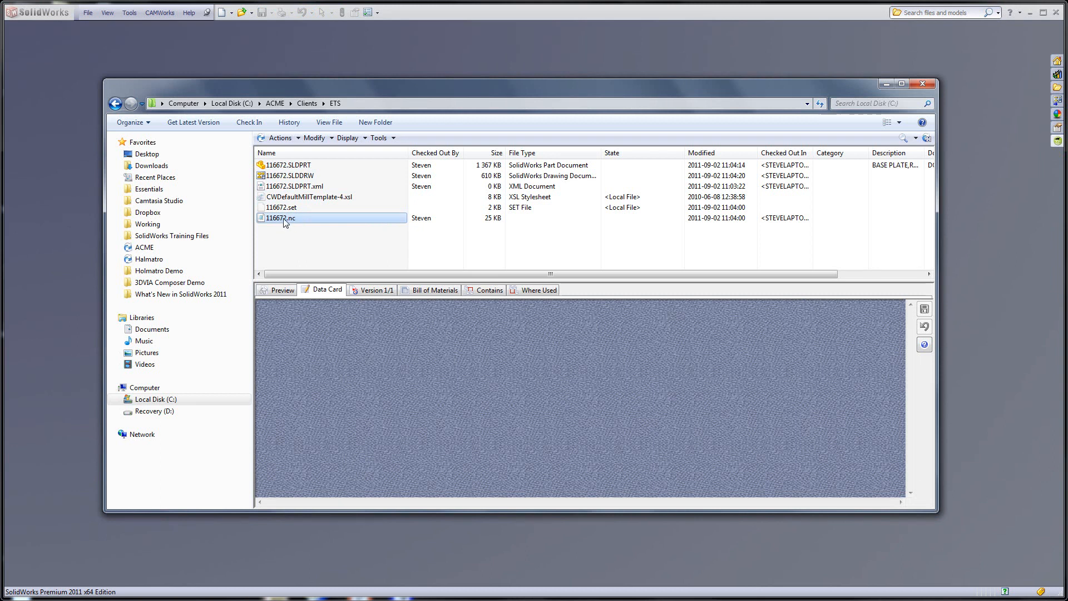
left_click(289, 176)
left_click(477, 292)
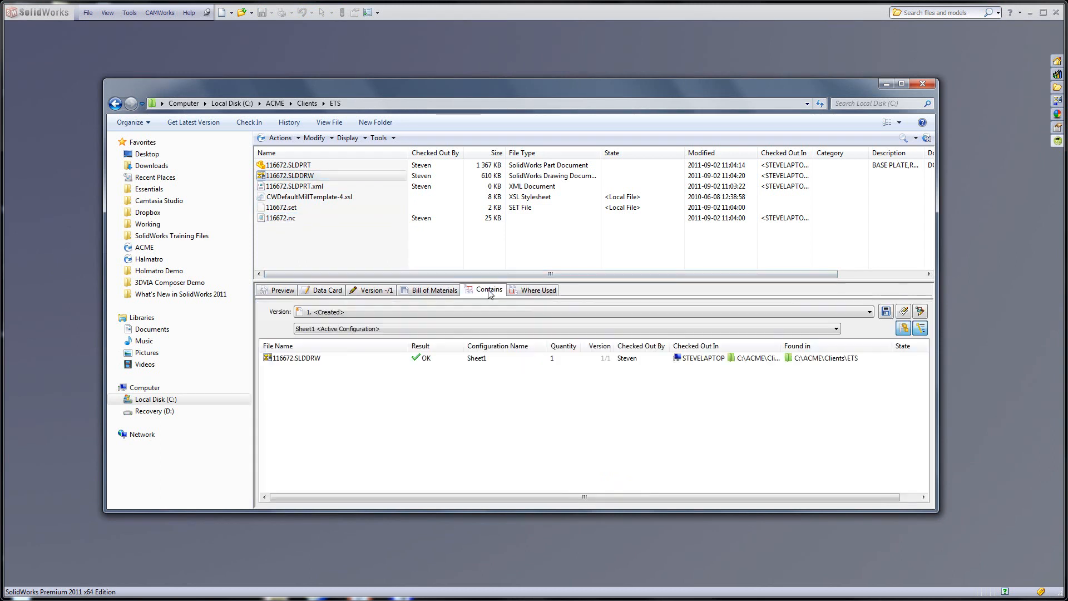
left_click(295, 167)
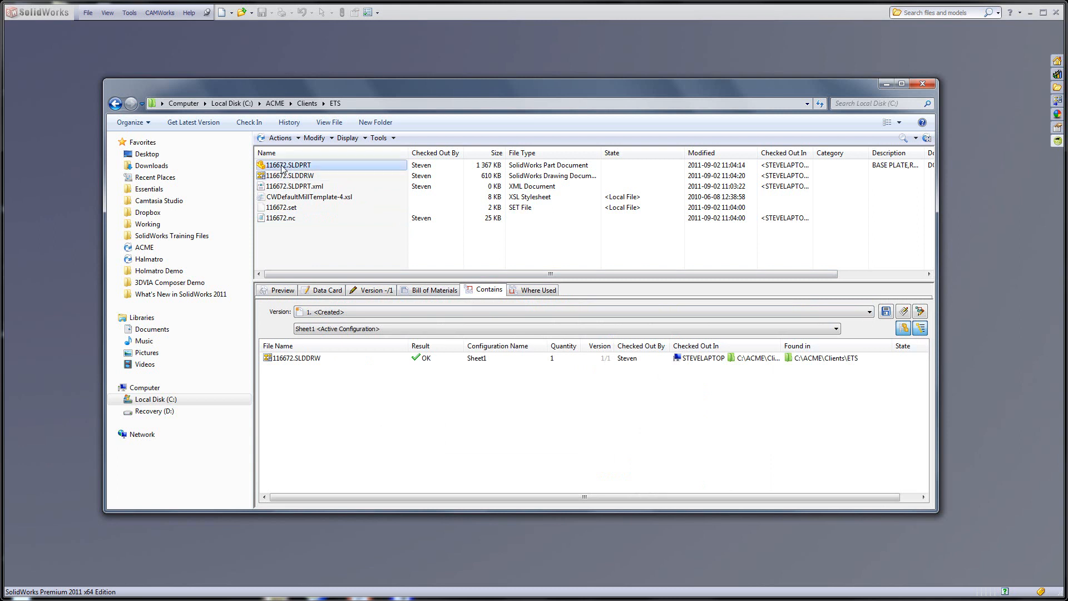
Step: Copy 116672.nc and paste it as a reference on 116672.SLDPRT, keeping Add Reference enabled for it
left_click(291, 220)
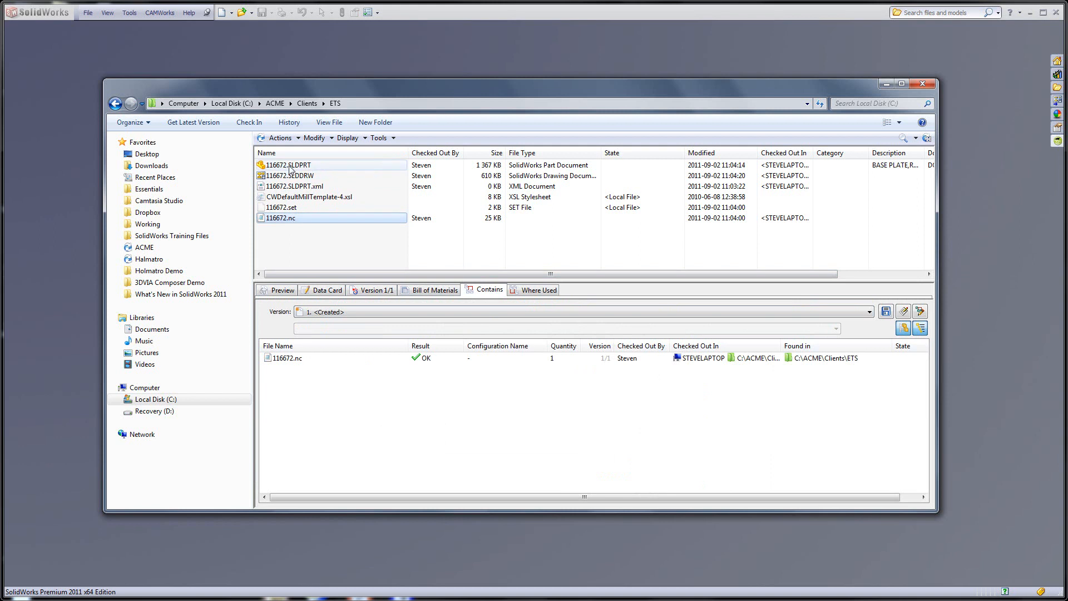
right_click(282, 218)
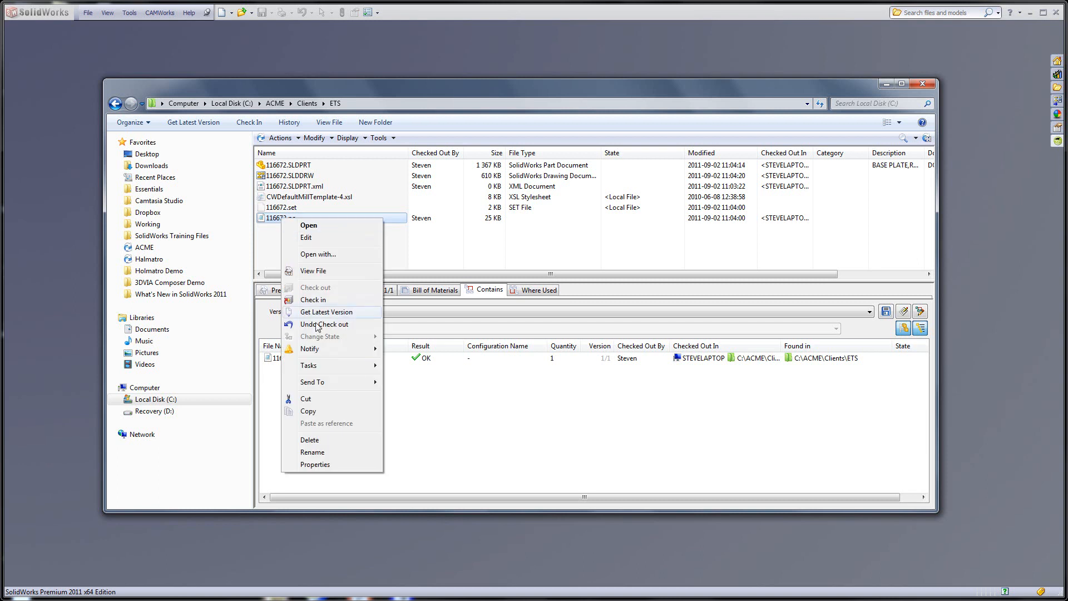
left_click(308, 411)
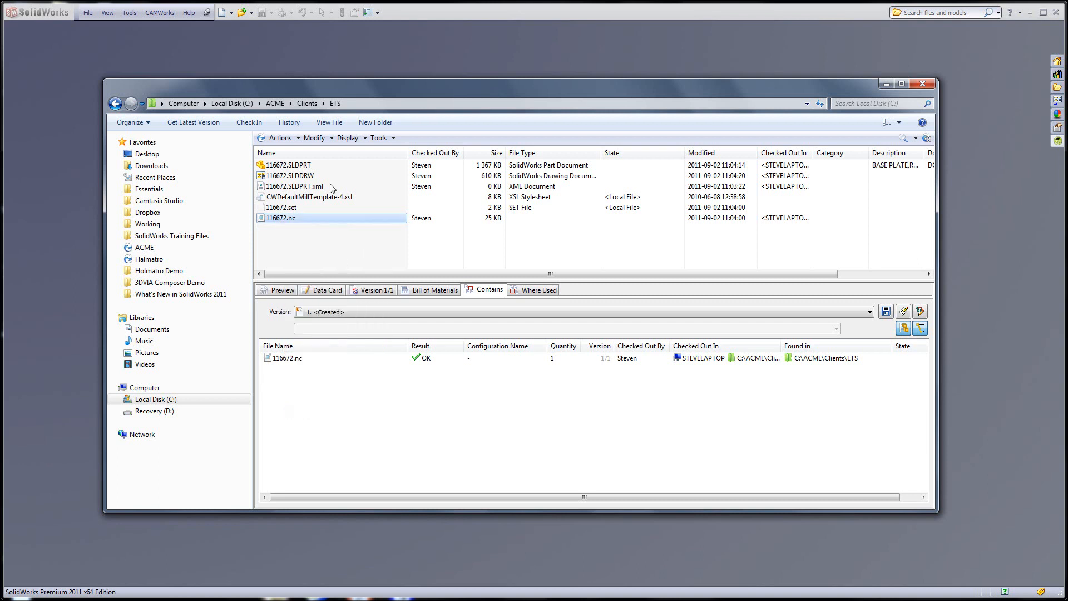
left_click(300, 167)
right_click(289, 166)
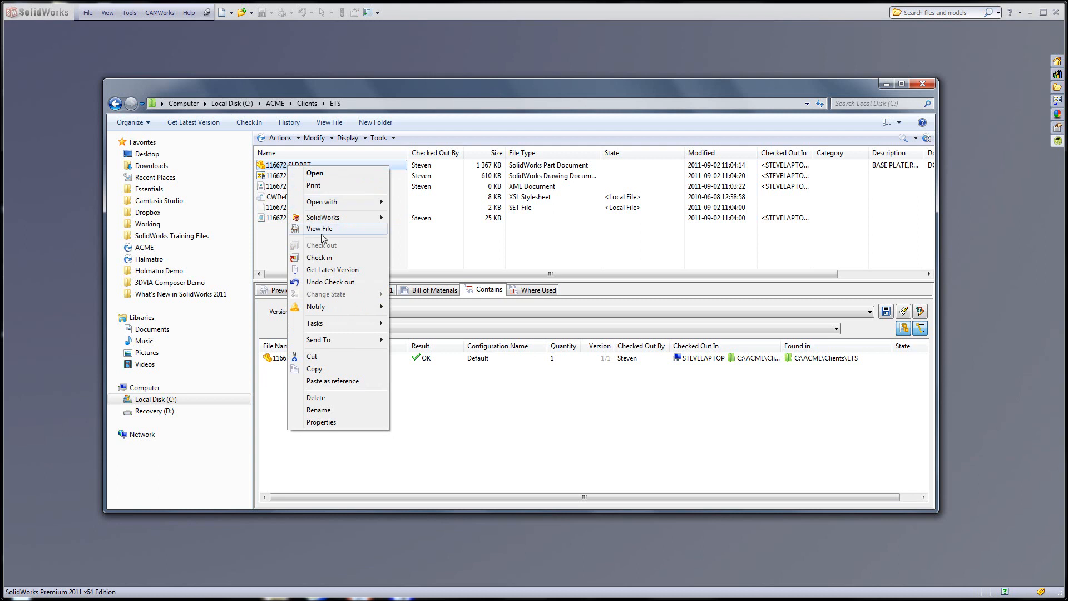
left_click(323, 382)
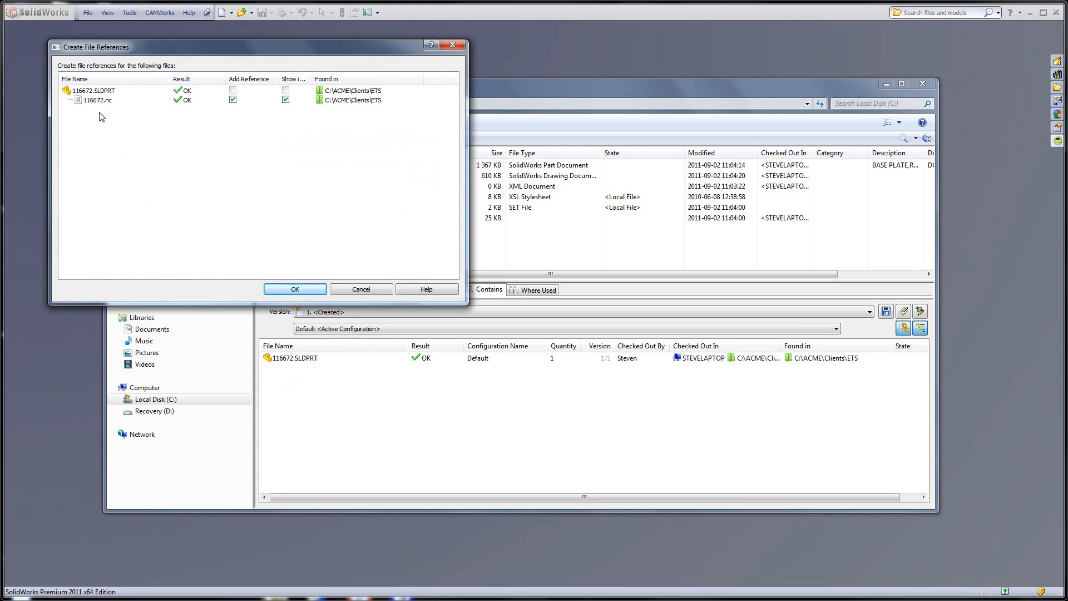
left_click(295, 289)
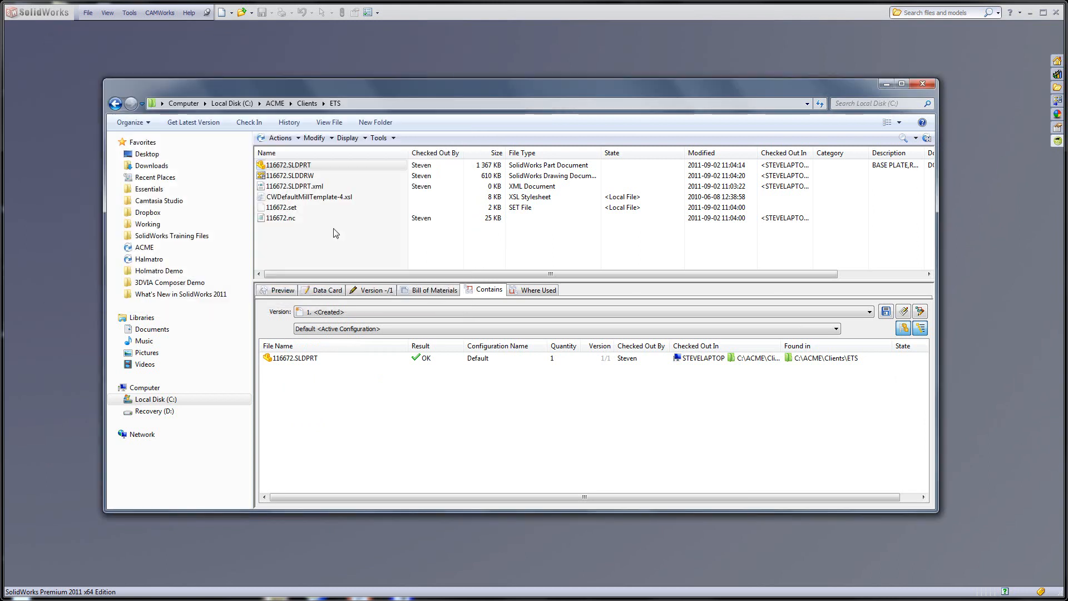
Step: Check in 116672.SLDDRW together with its referenced 116672.SLDPRT and 116672.nc, and view where 116672.nc is used
left_click(291, 177)
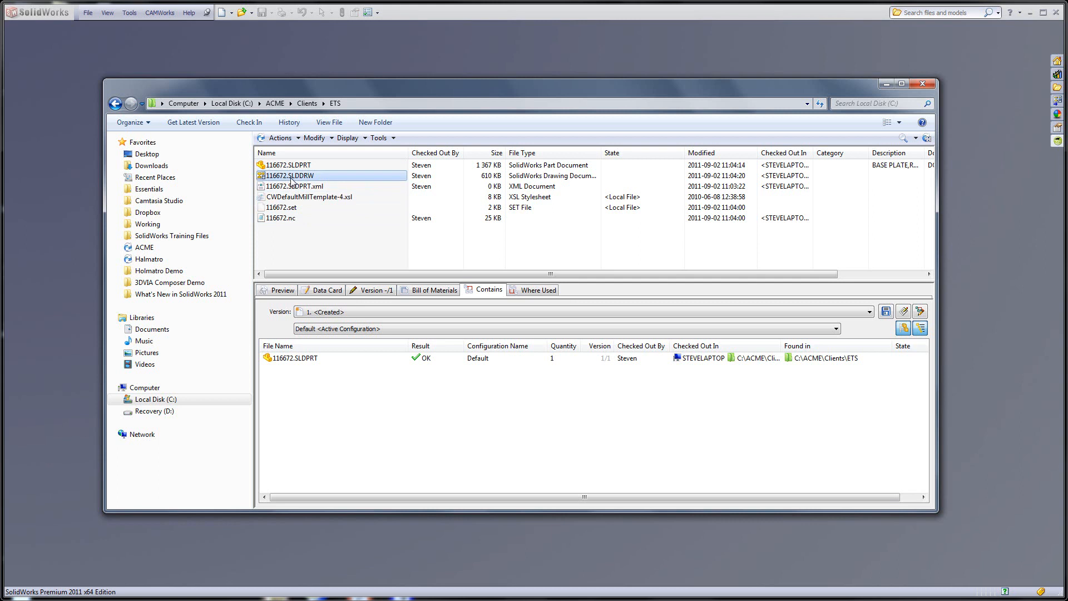
right_click(290, 178)
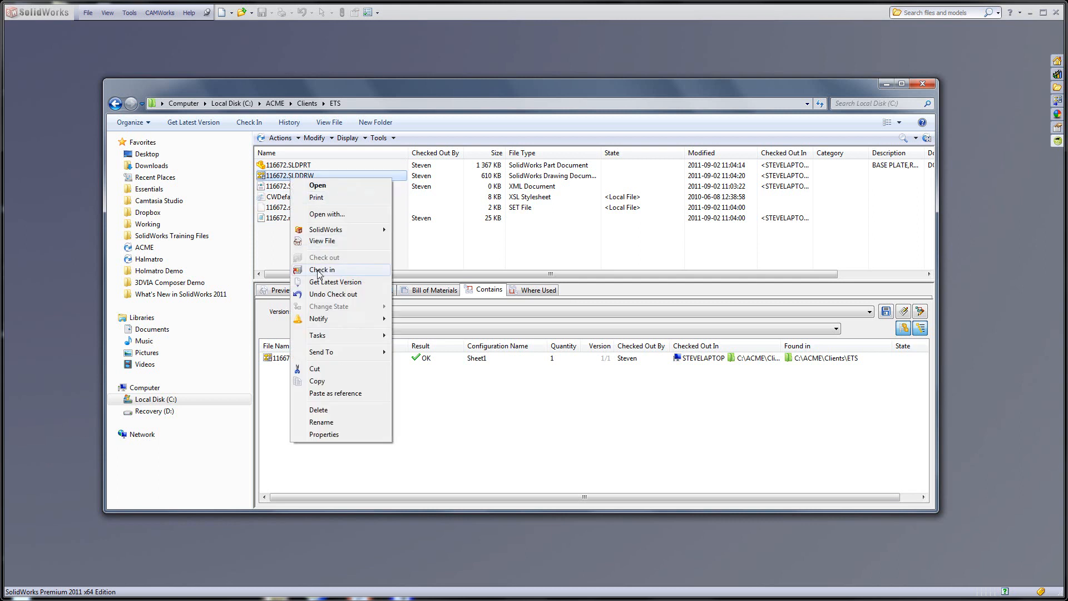
left_click(336, 256)
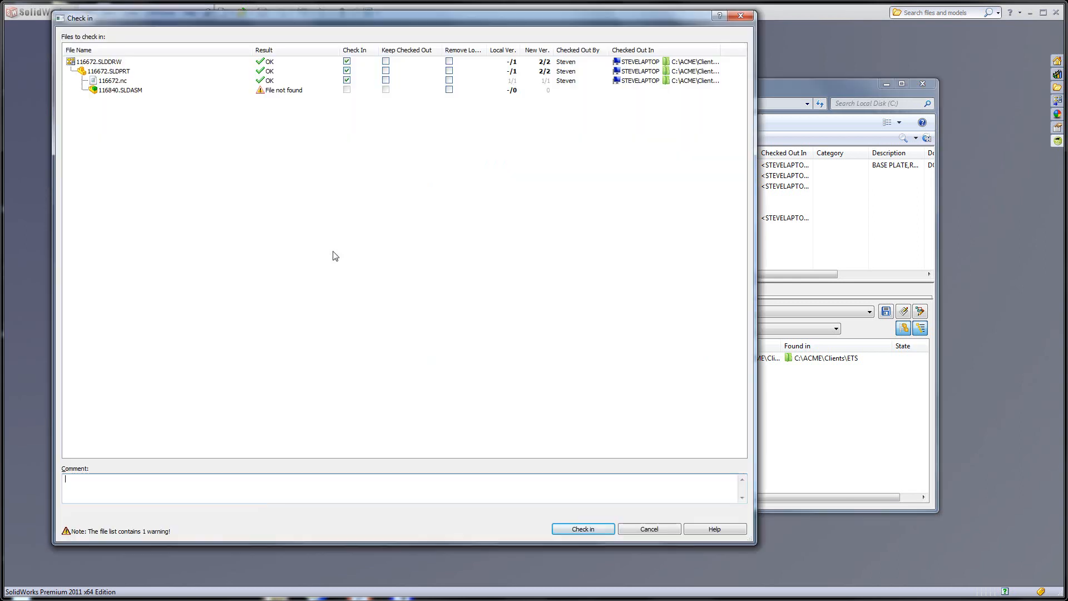
left_click(96, 62)
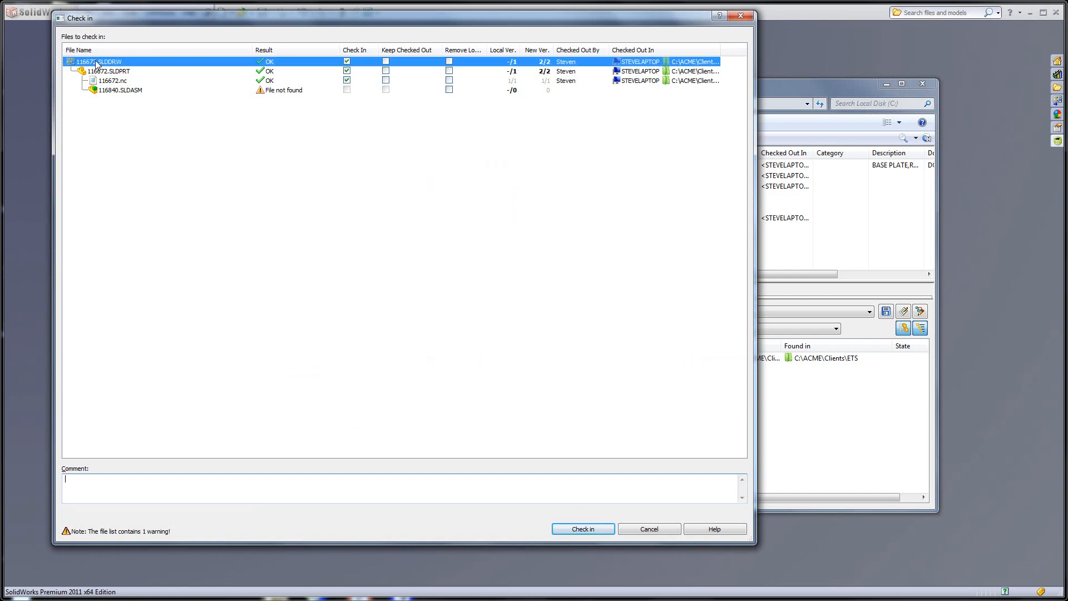
left_click(109, 72)
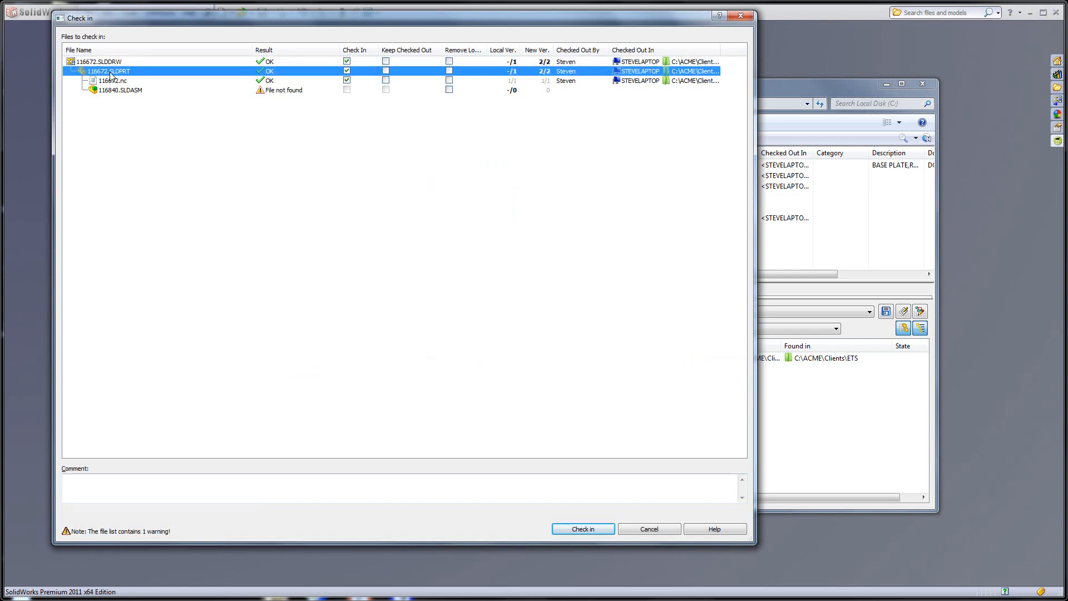
left_click(109, 81)
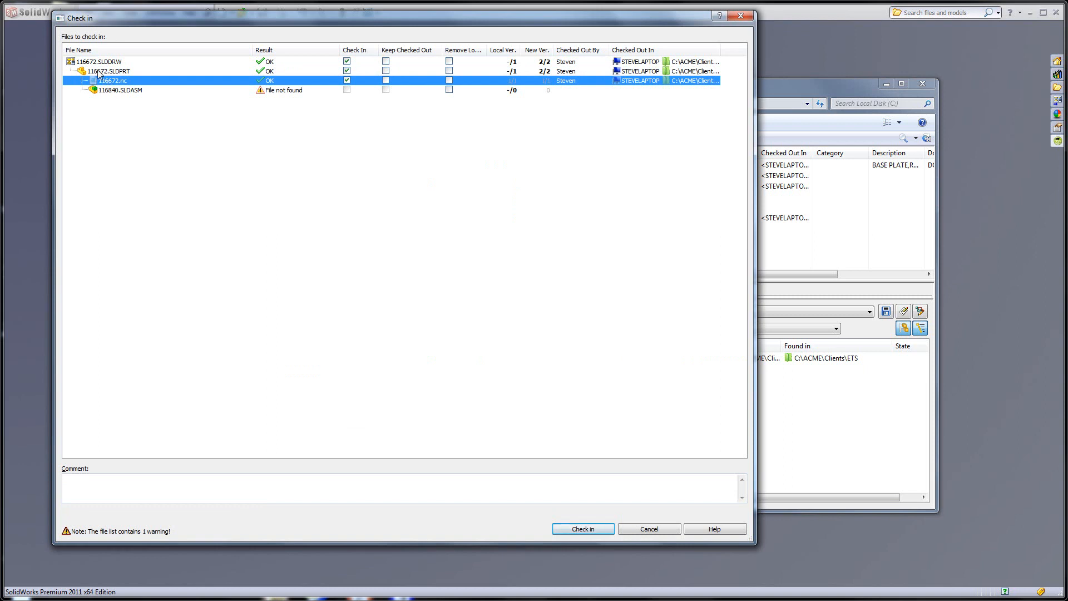
left_click(108, 91)
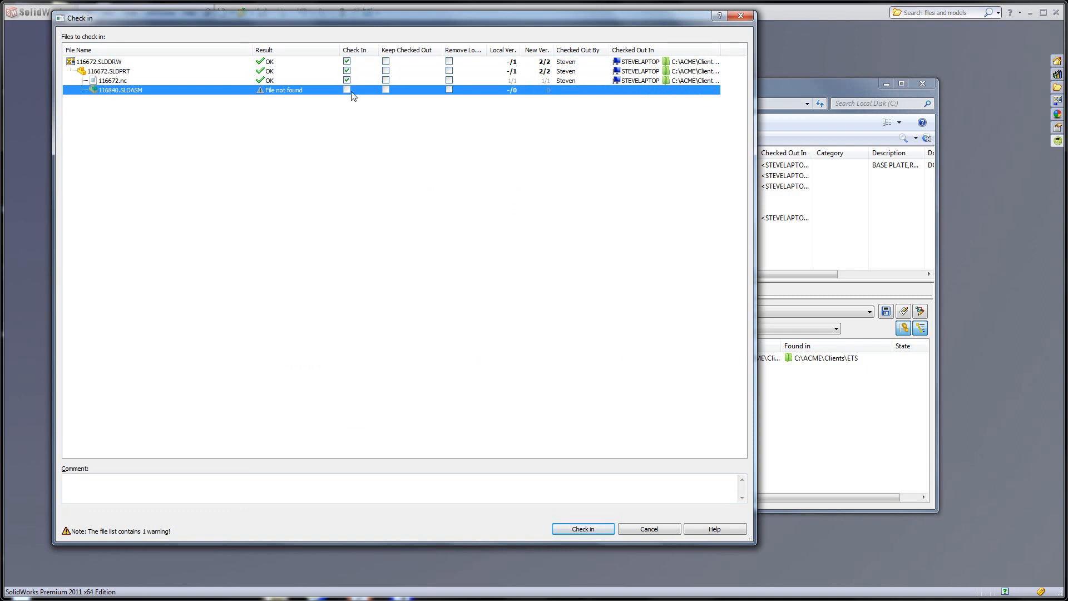
left_click(589, 529)
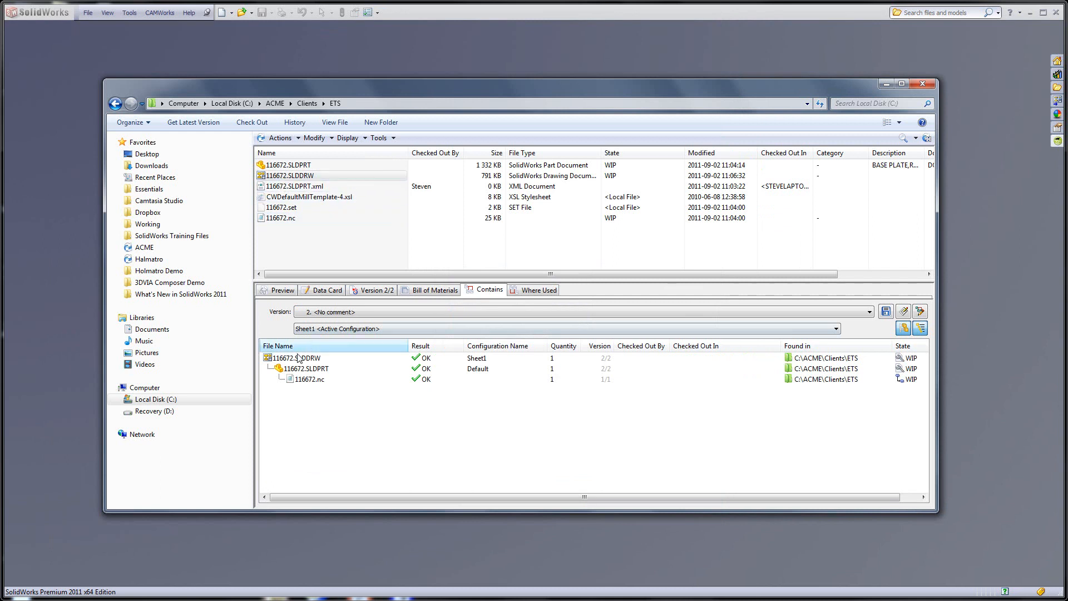
left_click(284, 219)
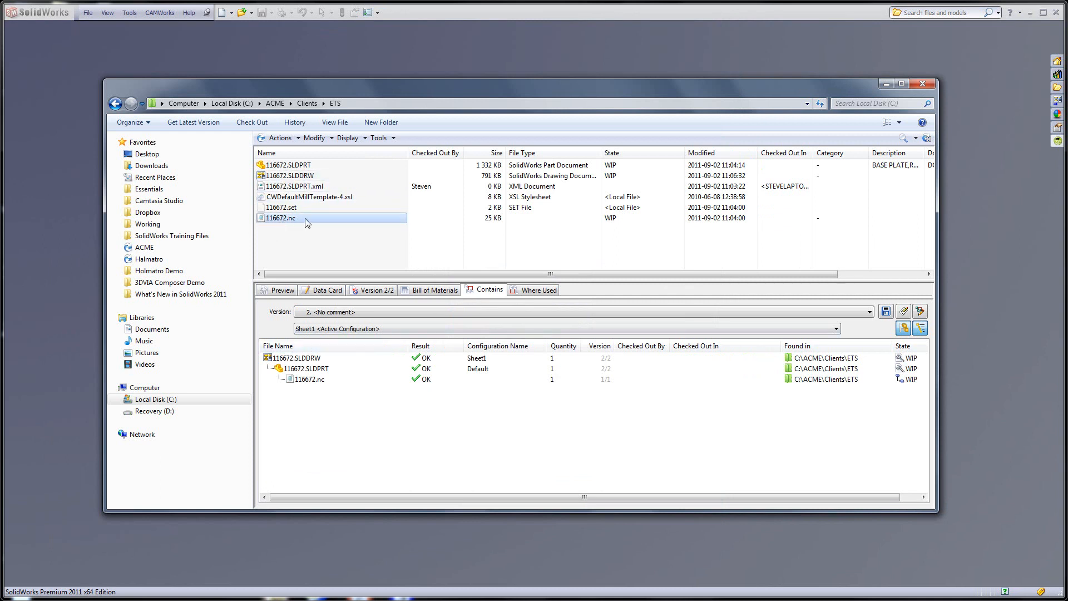
left_click(539, 290)
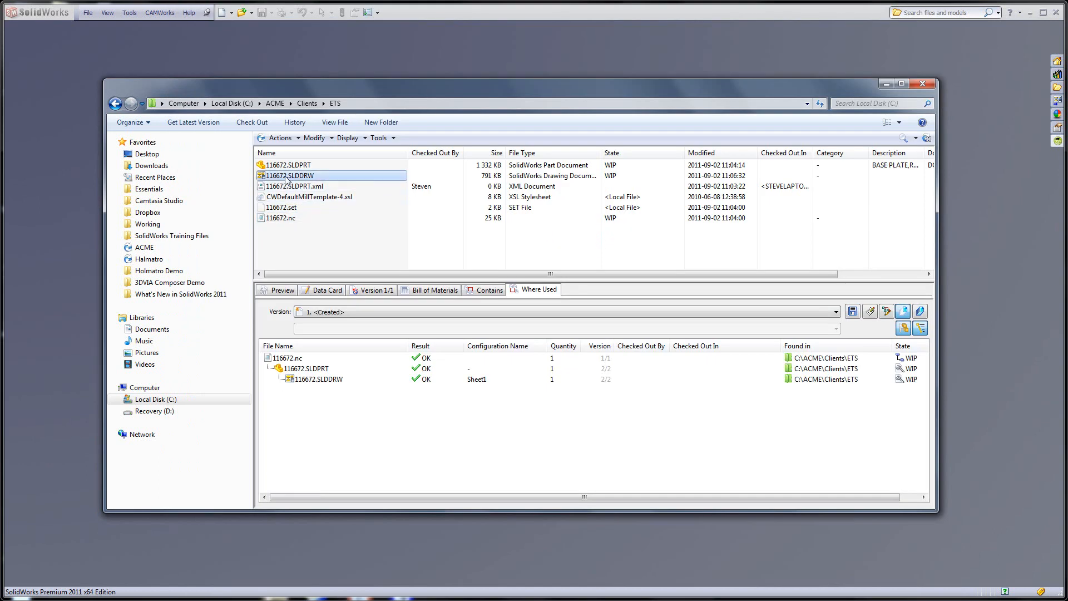
Step: Change the state of 116672.SLDDRW and 116672.SLDPRT through the Awaiting Approval transition with the comment "Initial Release"
right_click(291, 177)
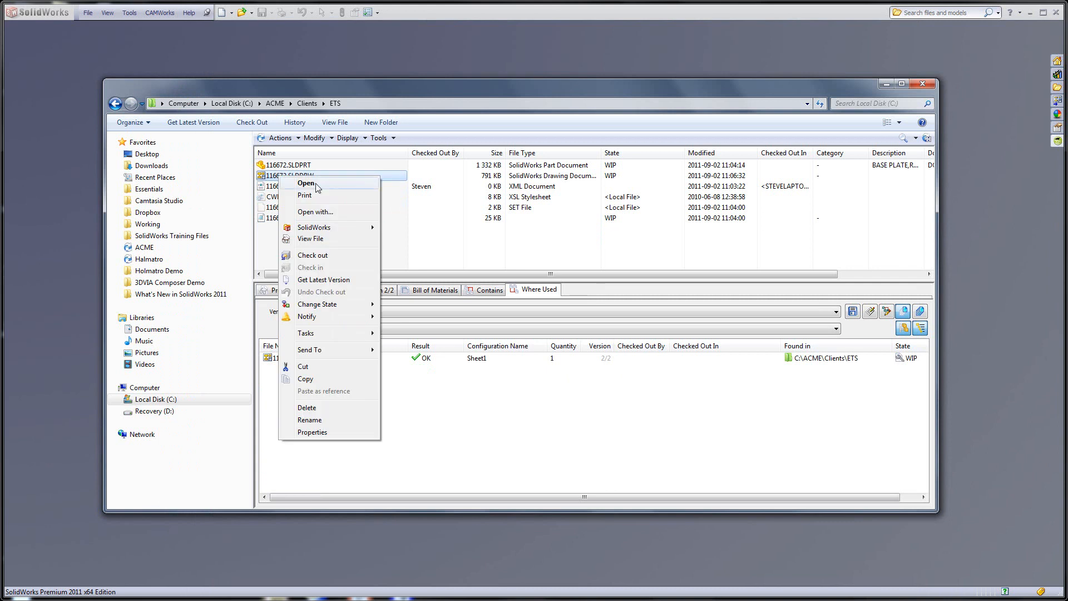
mouse_move(320, 305)
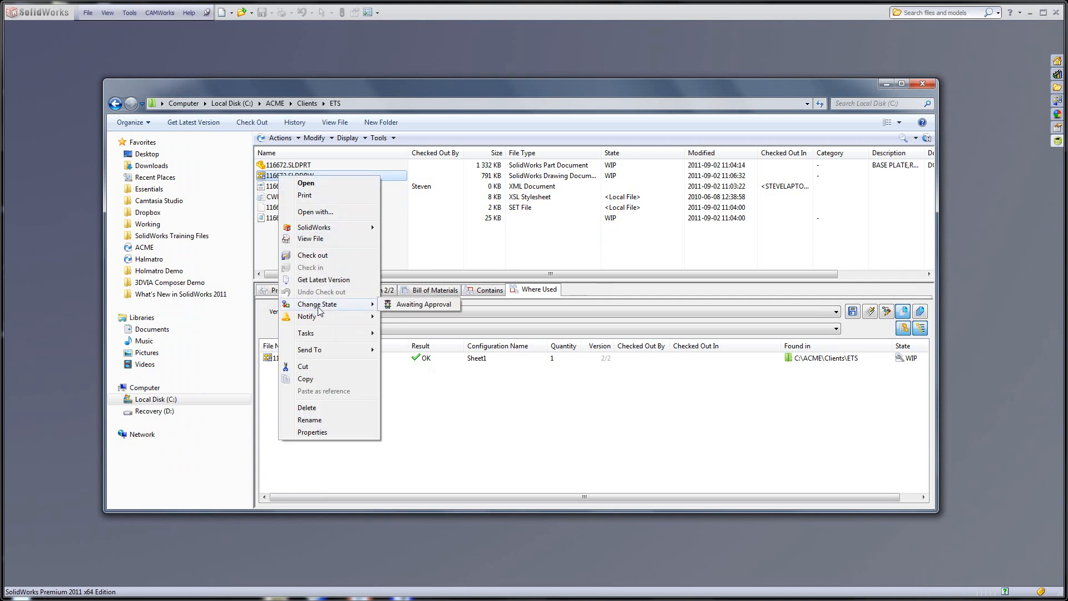
left_click(418, 306)
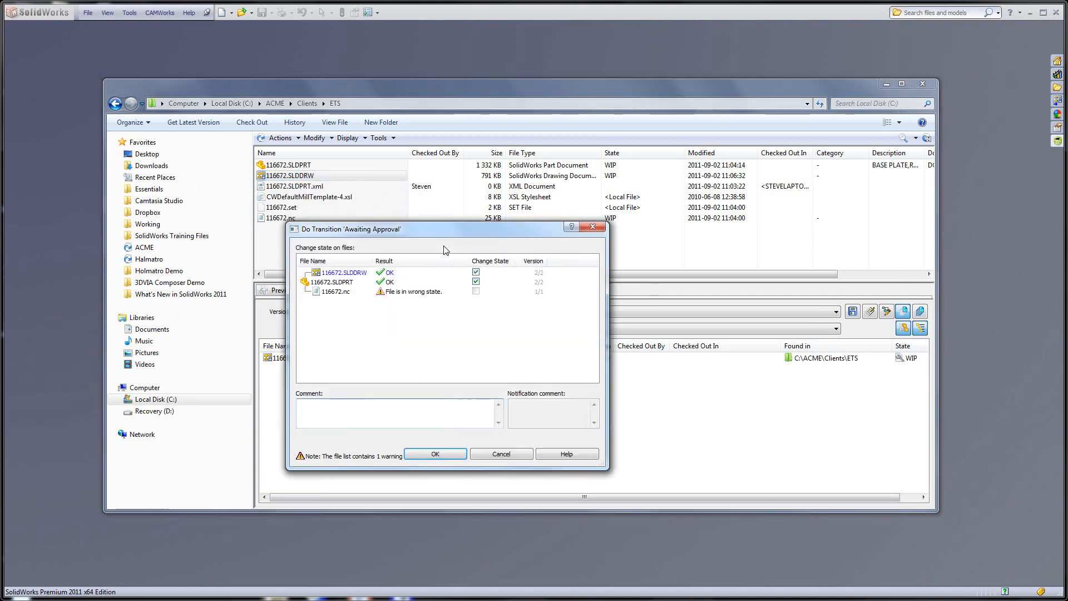
left_click_drag(443, 228, 439, 211)
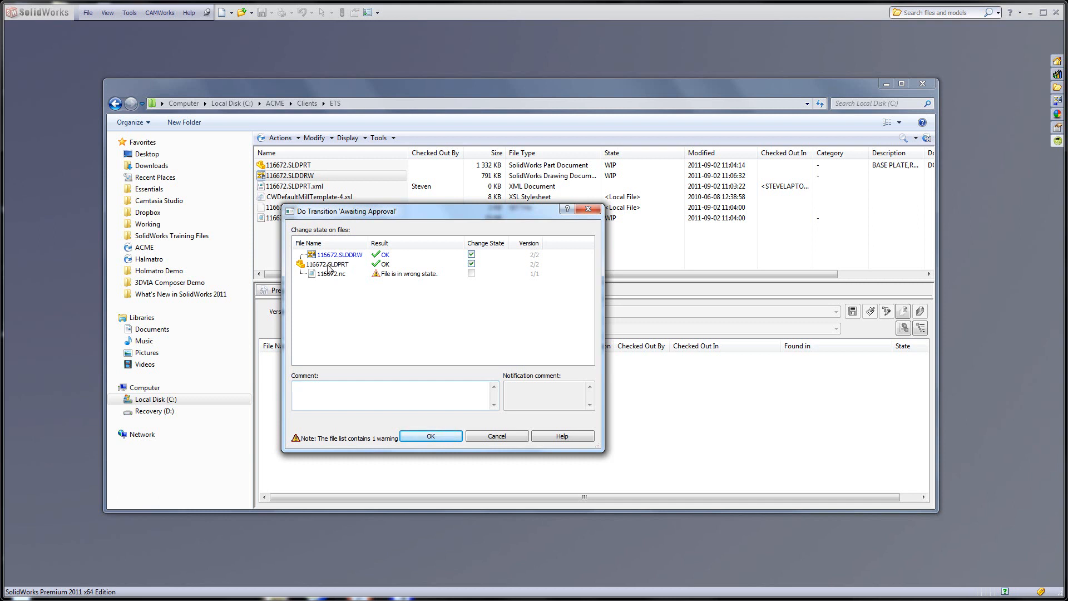
left_click(430, 436)
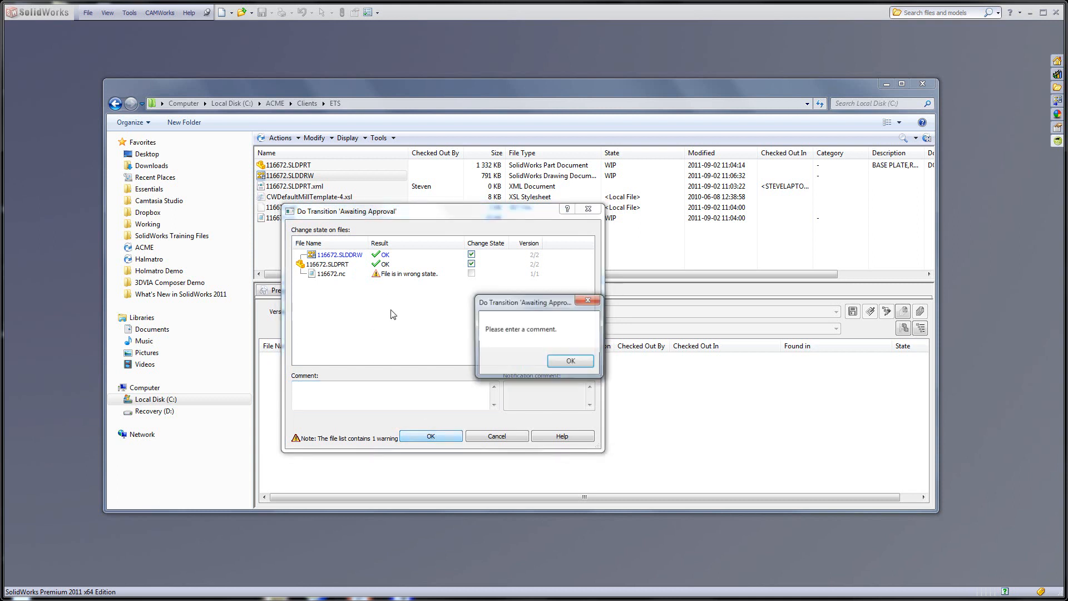
left_click(570, 360)
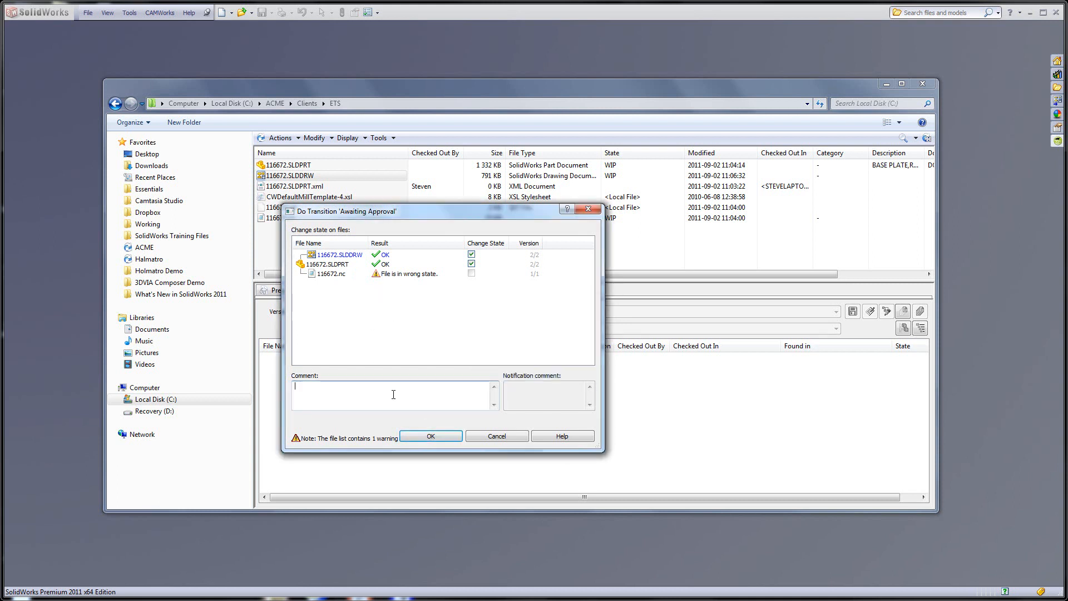
type("Initial Release")
left_click(452, 439)
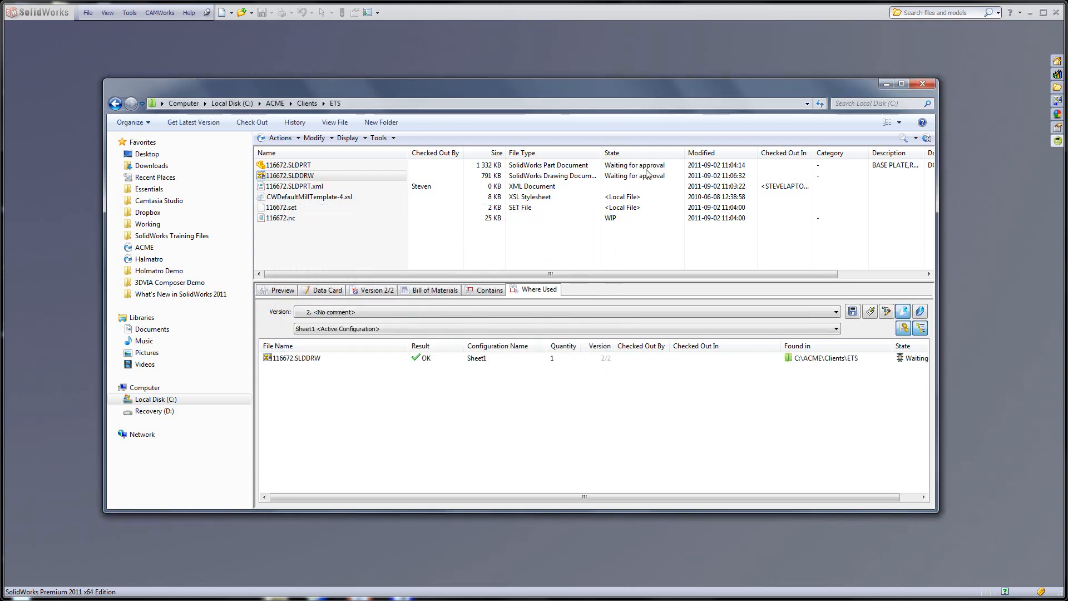
Step: Change the state of 116672.SLDPRT and 116672.SLDDRW through Passed Approval with the comment "released", converting to Adobe PDF (*.pdf)
left_click(364, 179)
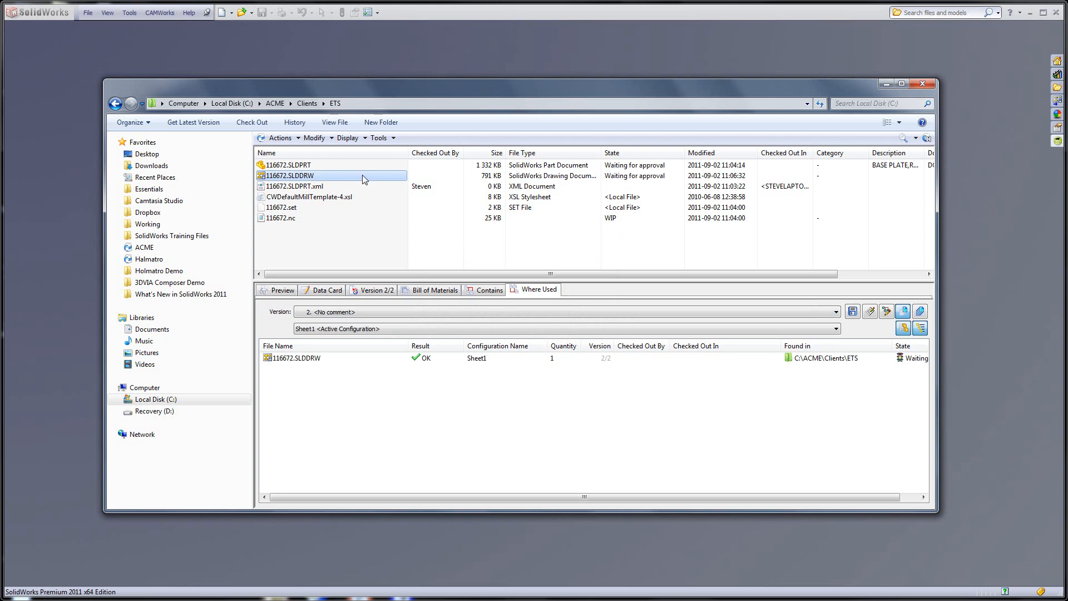
left_click(286, 167)
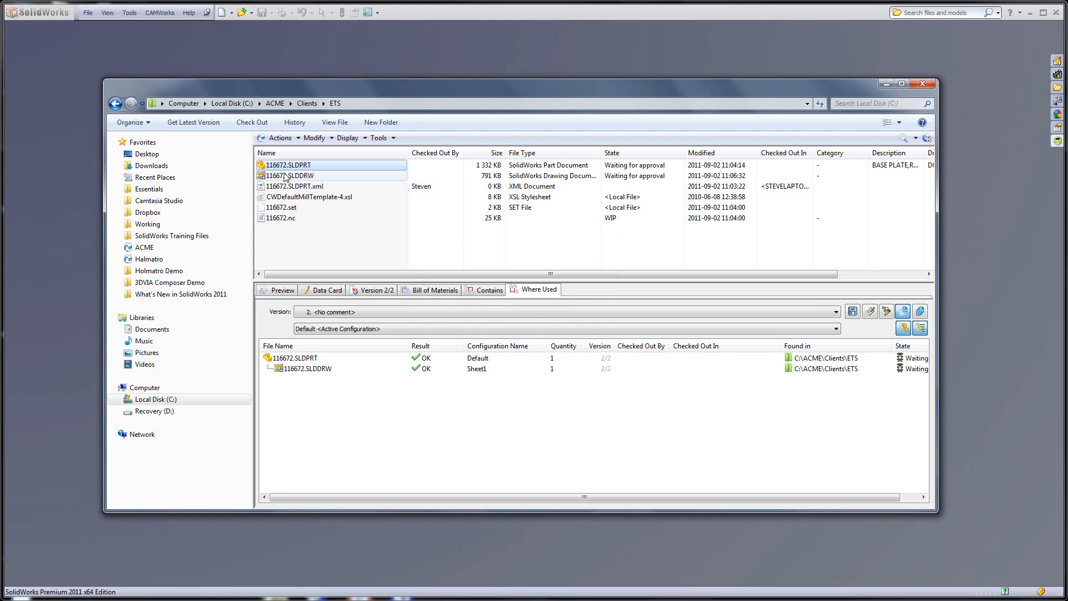
left_click(286, 177, "shift")
right_click(285, 175)
mouse_move(315, 301)
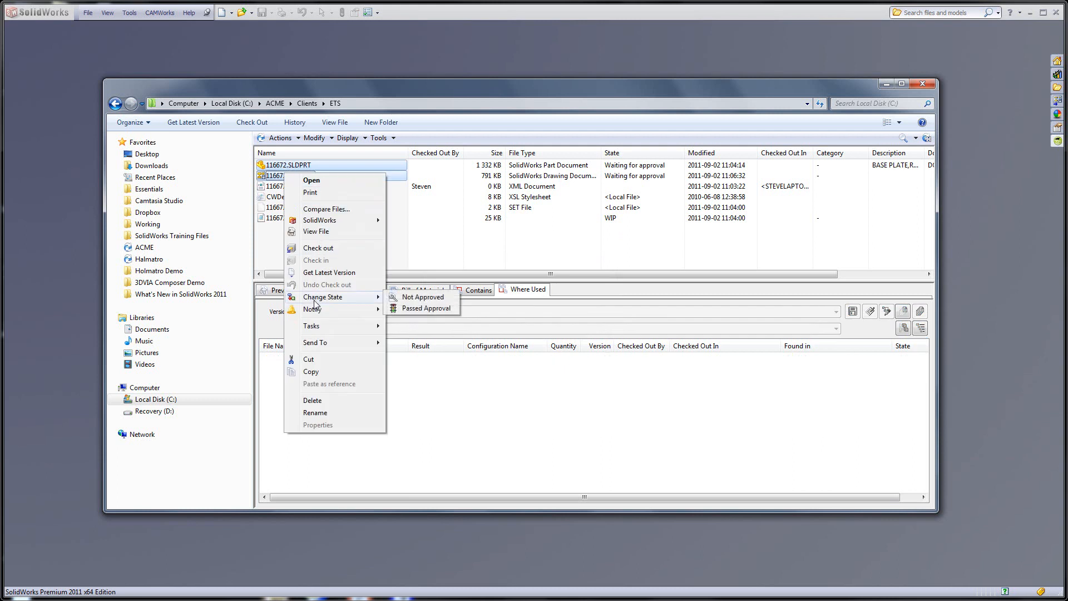
left_click(421, 310)
left_click(350, 384)
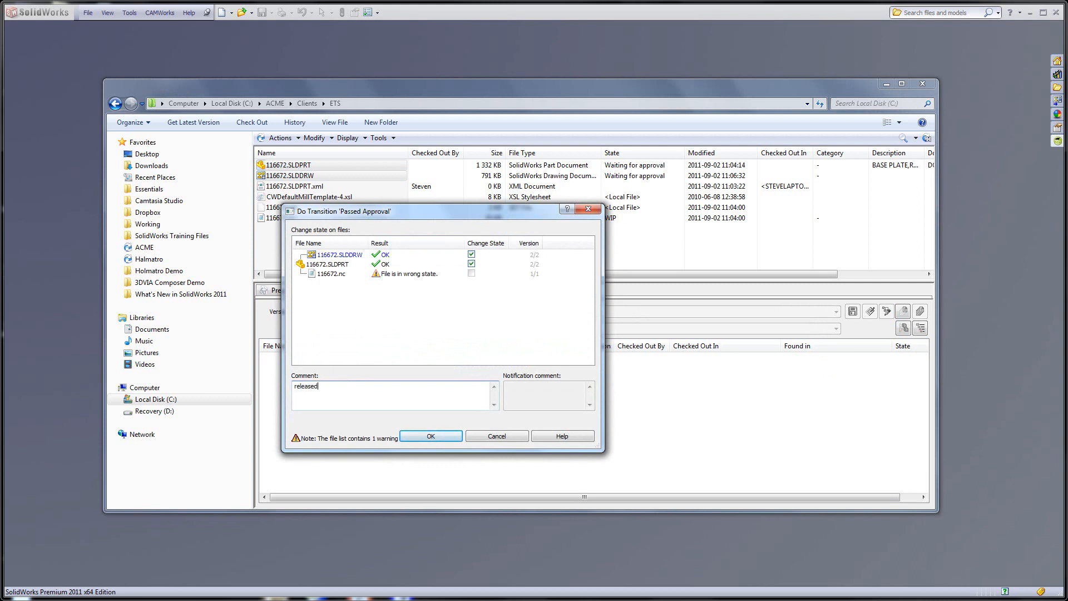
left_click(432, 437)
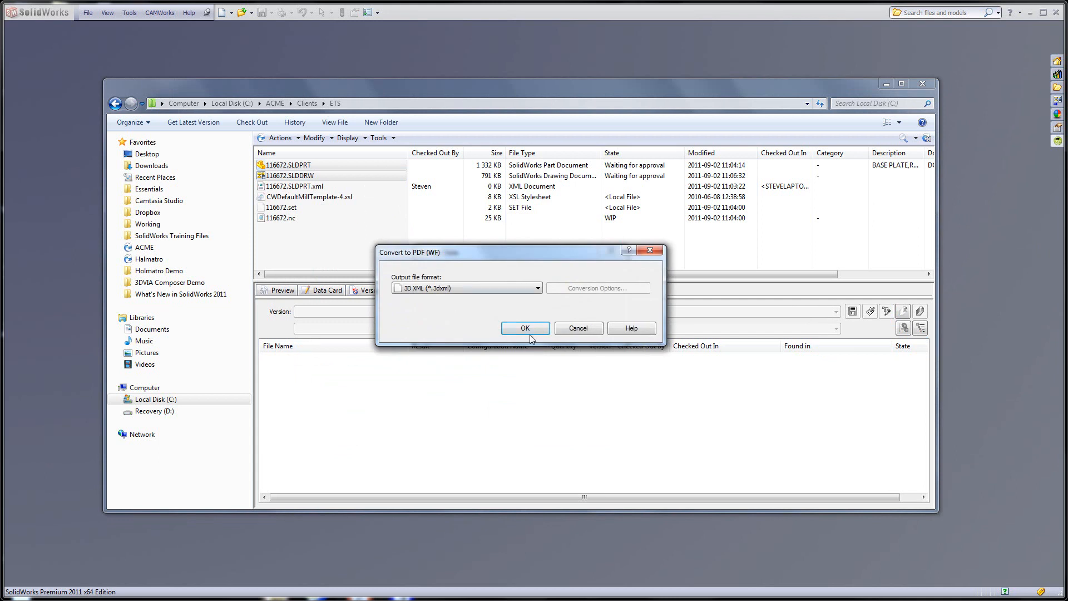
left_click(488, 289)
left_click(490, 328)
left_click(534, 331)
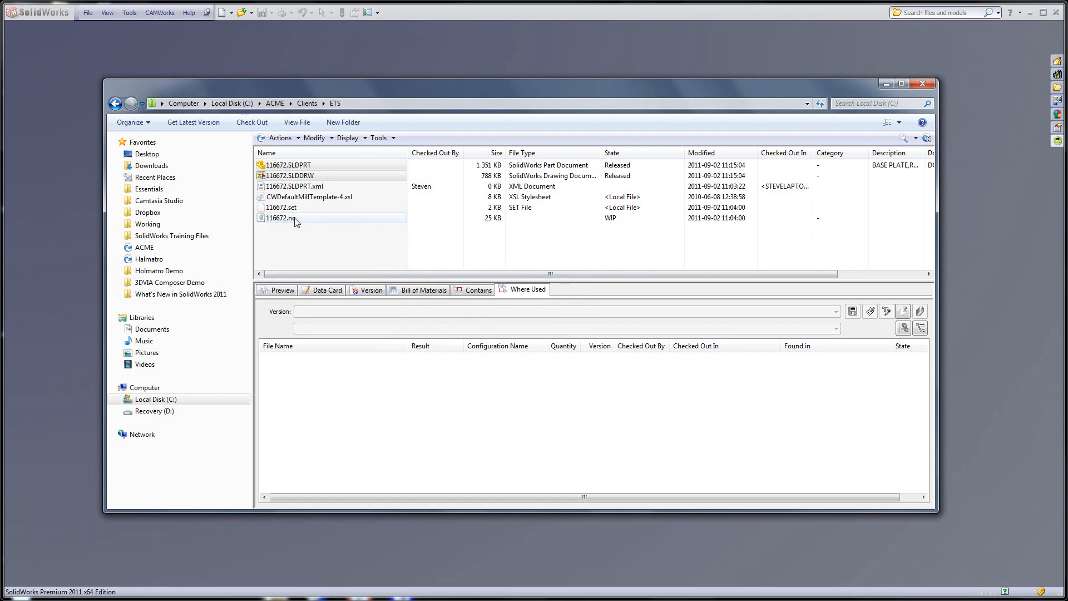
Step: View the Simple workflow in Enterprise PDM Administration, and approve 116672.nc in the vault with the comment "Good Code" and Adobe PDF (*.pdf) output
left_click(402, 599)
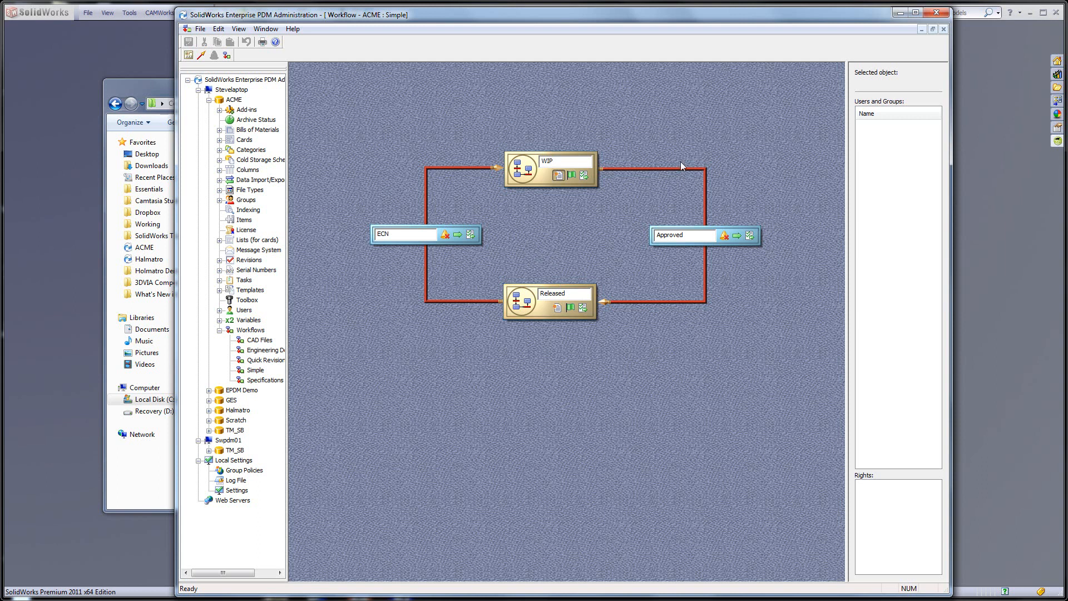
left_click(900, 13)
left_click(284, 218)
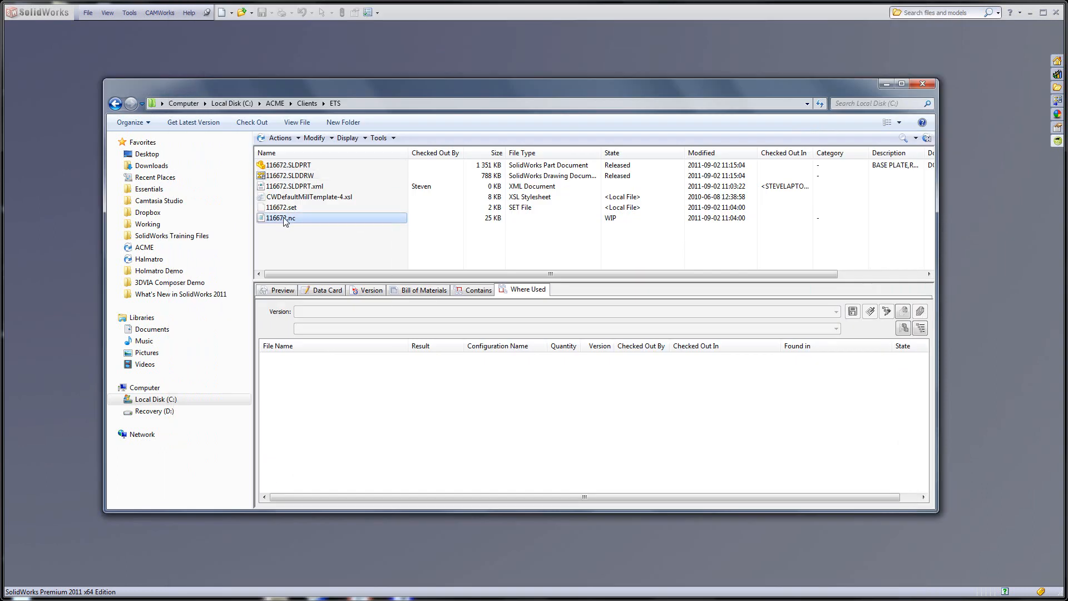
right_click(286, 221)
mouse_move(334, 336)
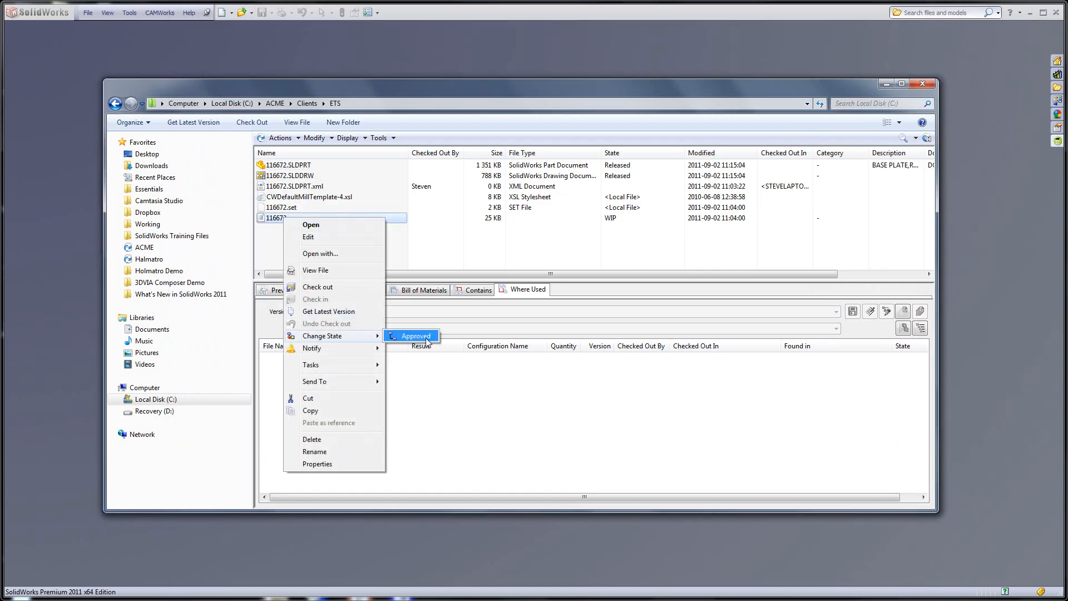
left_click(419, 337)
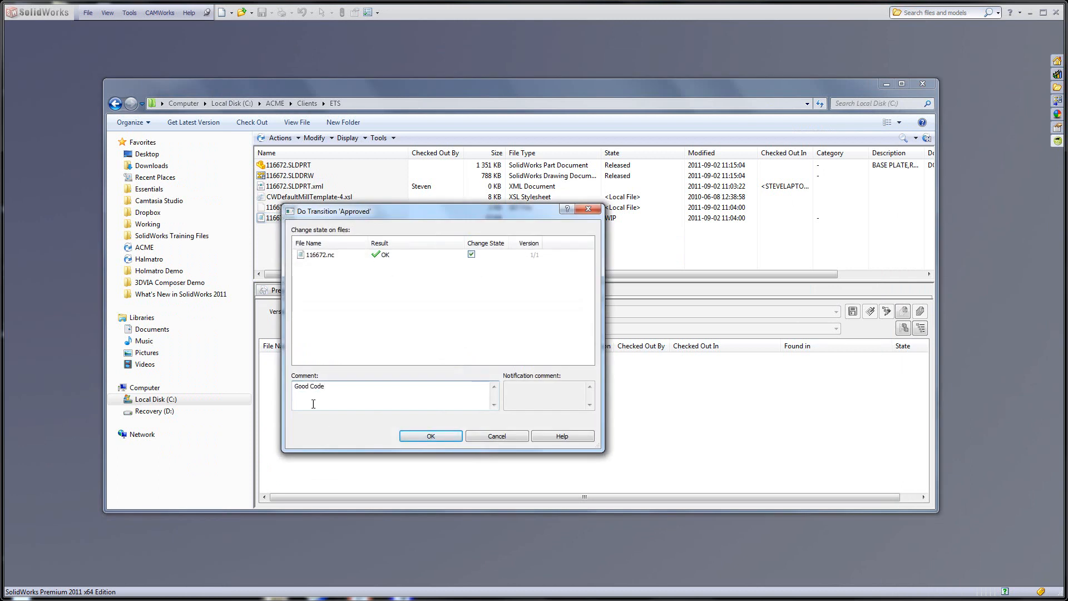
left_click(429, 440)
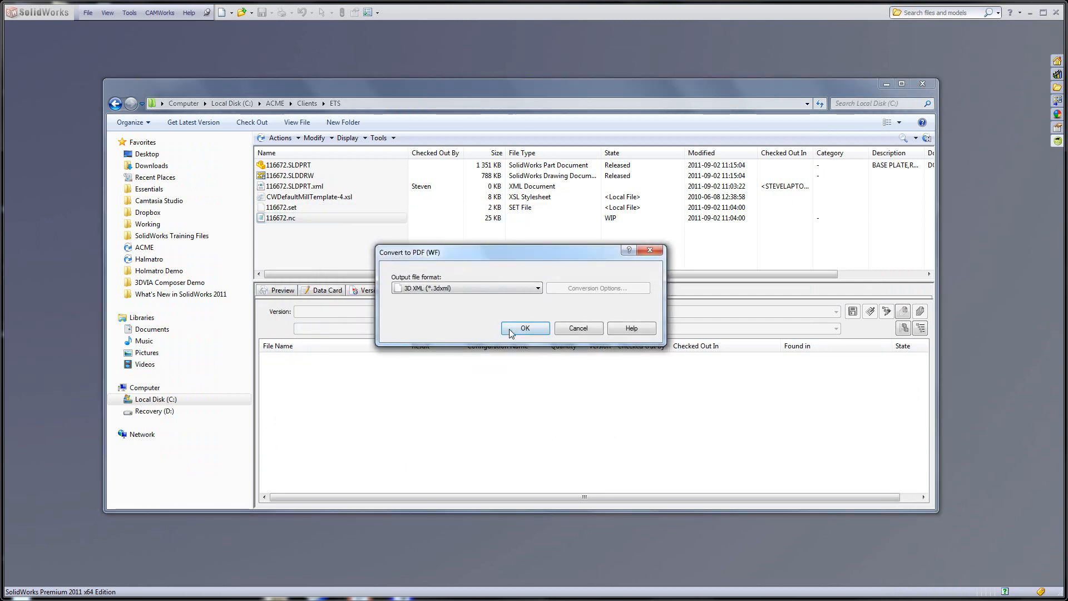
left_click(538, 288)
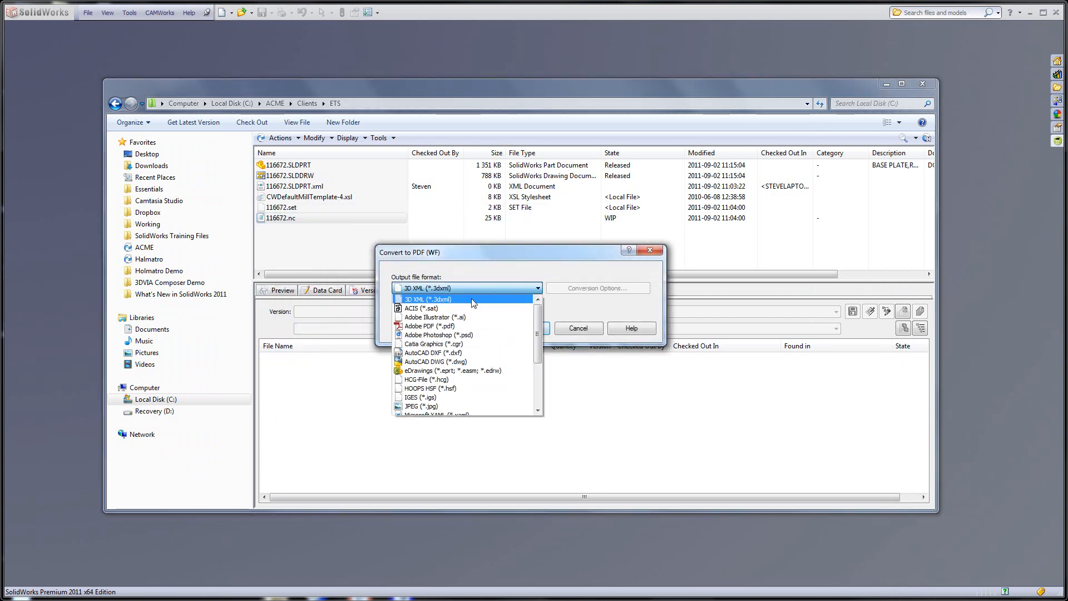
left_click(456, 326)
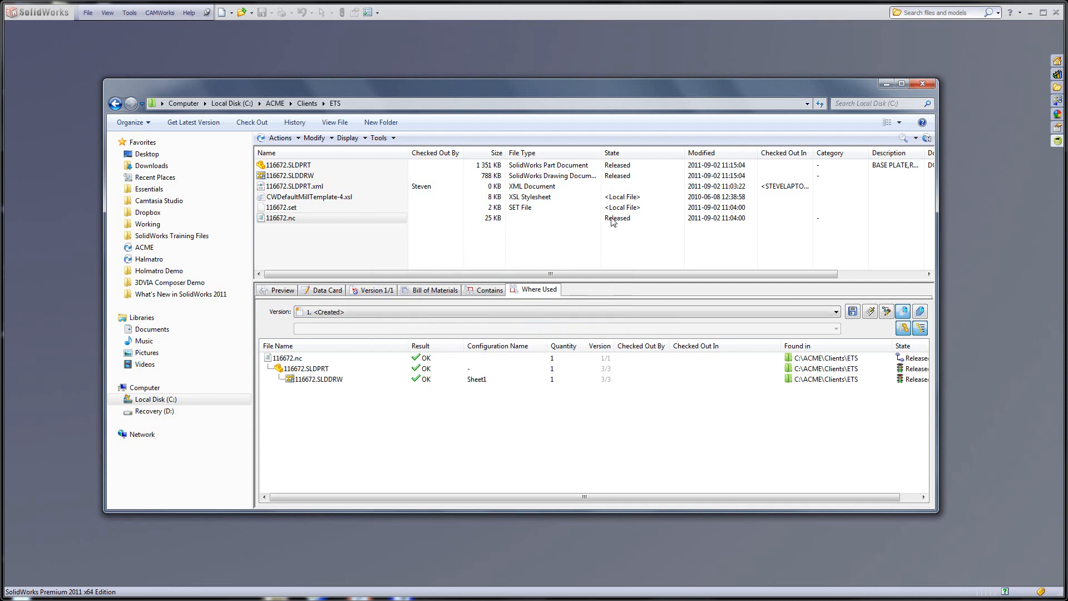
Step: Examine the files contained in 116672.SLDDRW and the revision, status and version on its data card
left_click(356, 220)
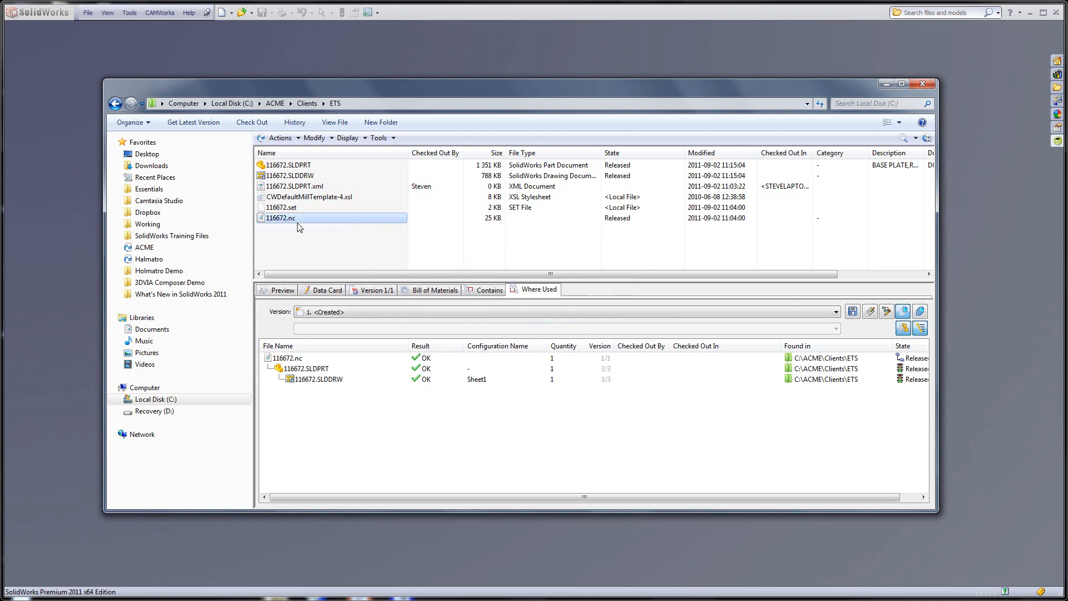
left_click(284, 177)
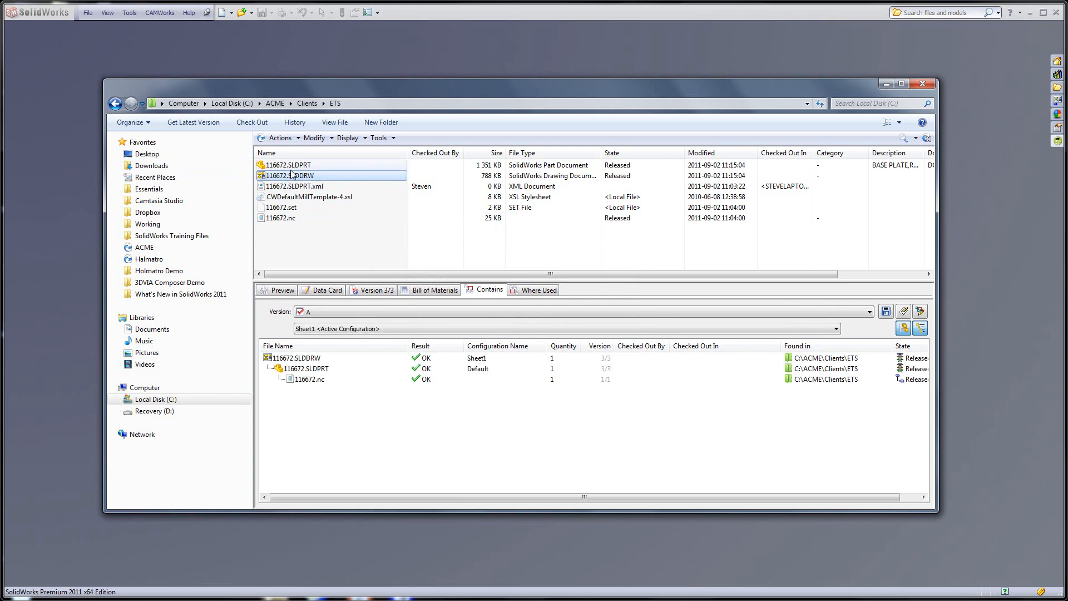
left_click(340, 290)
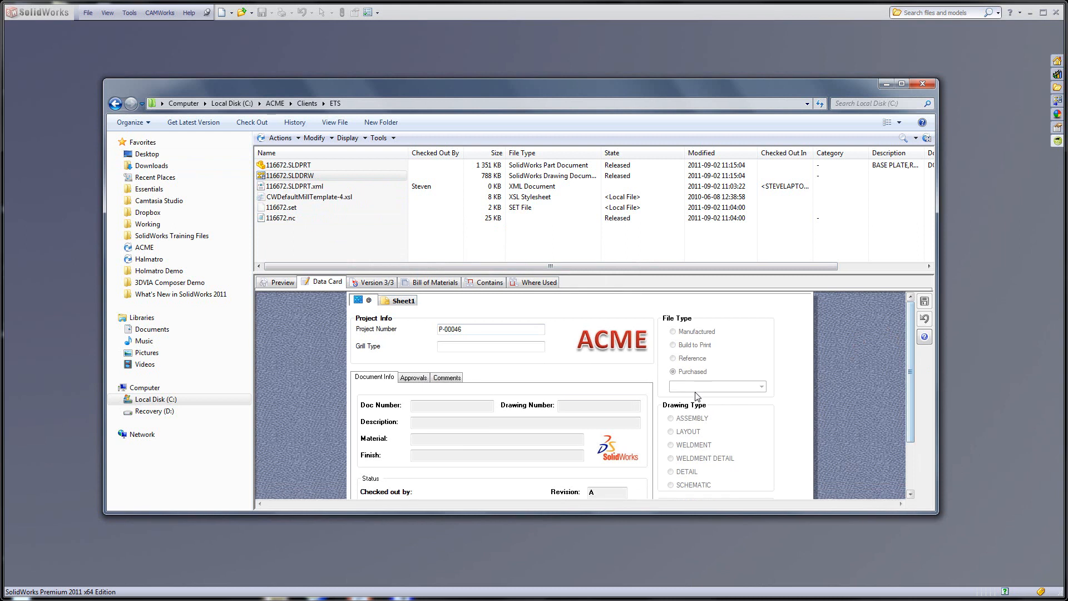
scroll(910, 417, "down", 2)
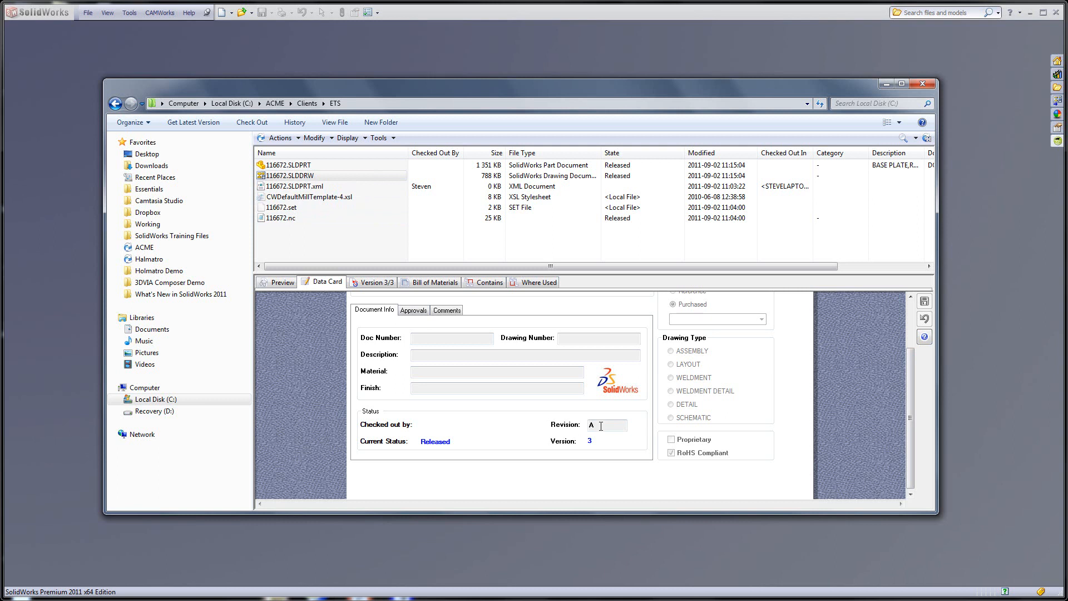
Step: Examine the data card and model preview of 116672.SLDPRT, and the vault information for 116672.nc
left_click(307, 166)
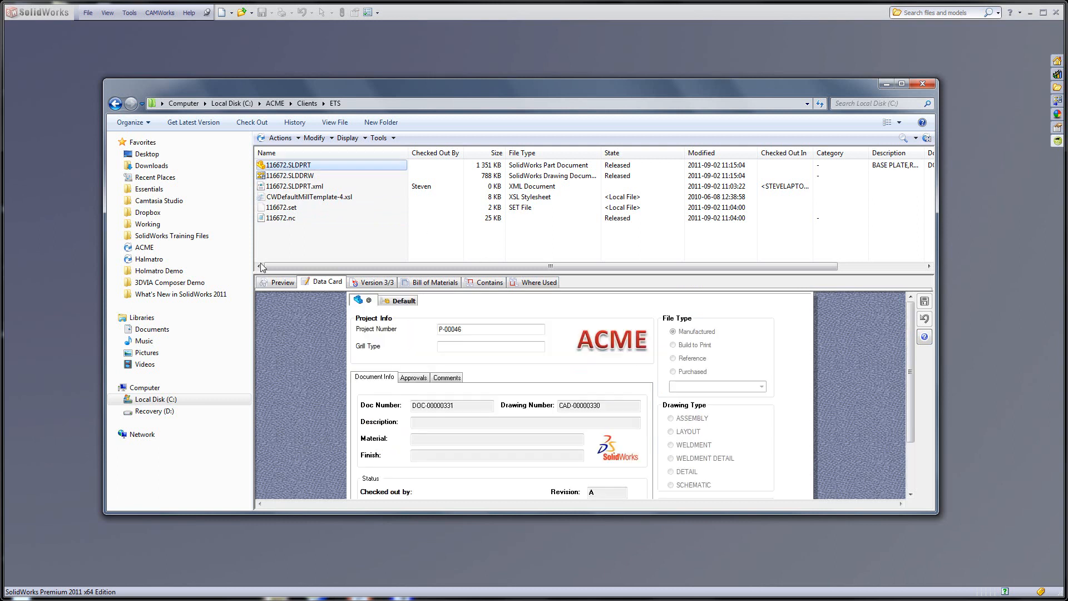
left_click(278, 283)
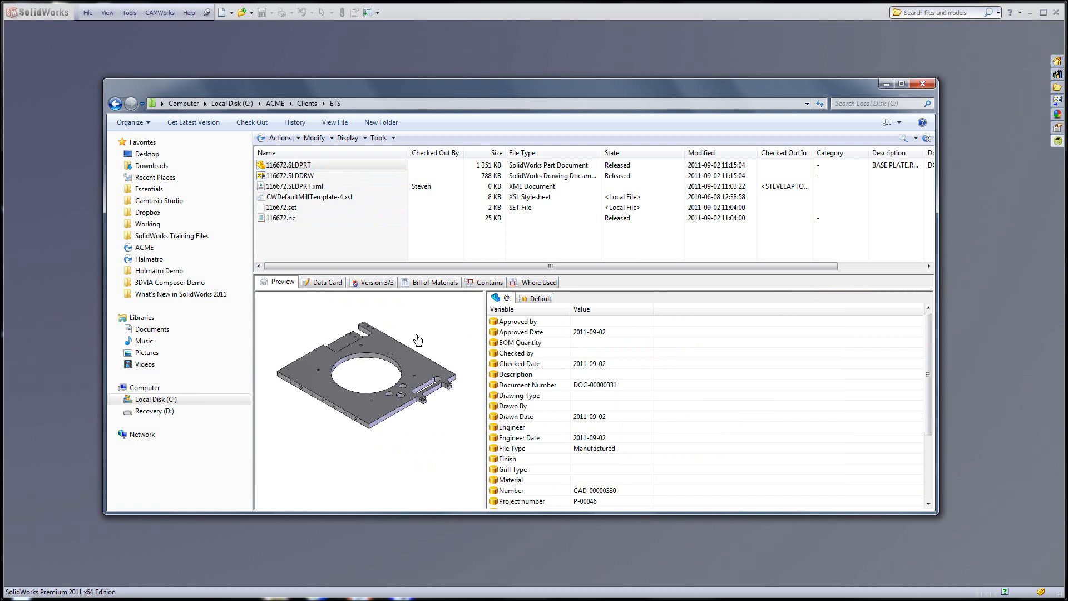
left_click(295, 167)
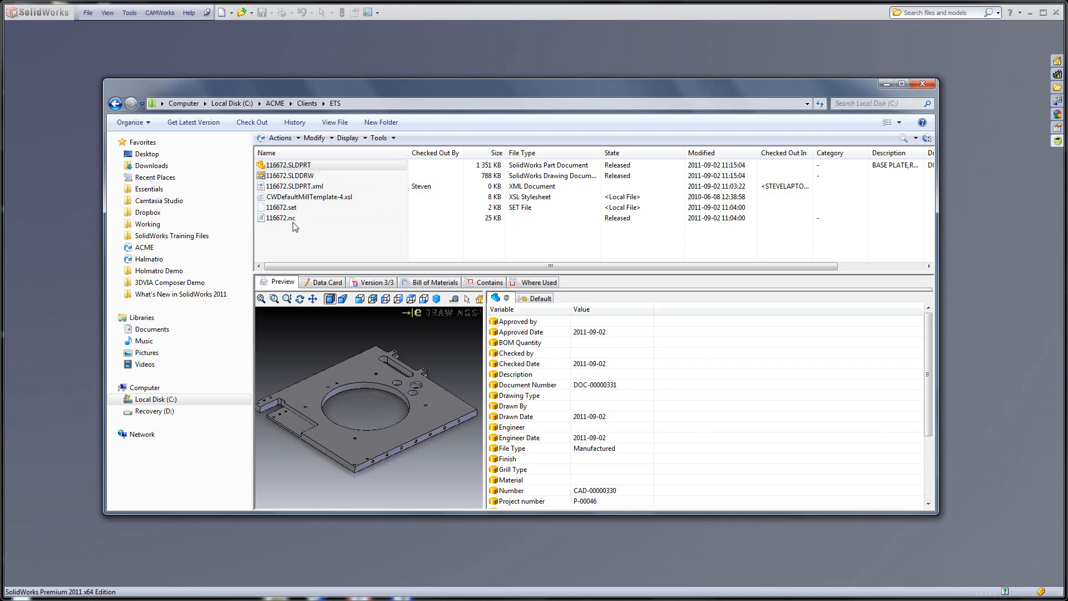
left_click(286, 166)
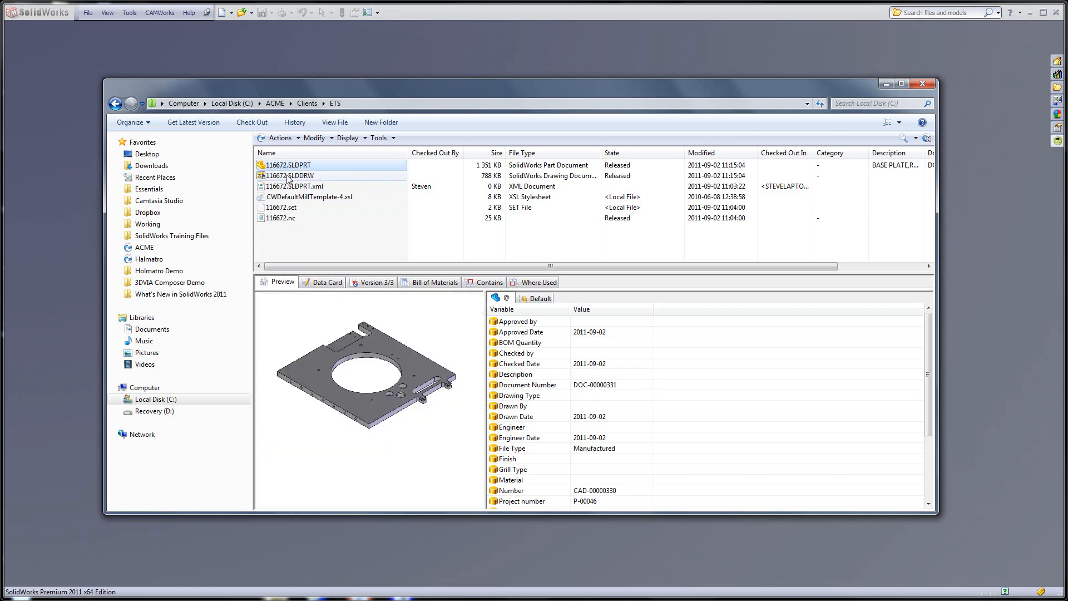
left_click(276, 220)
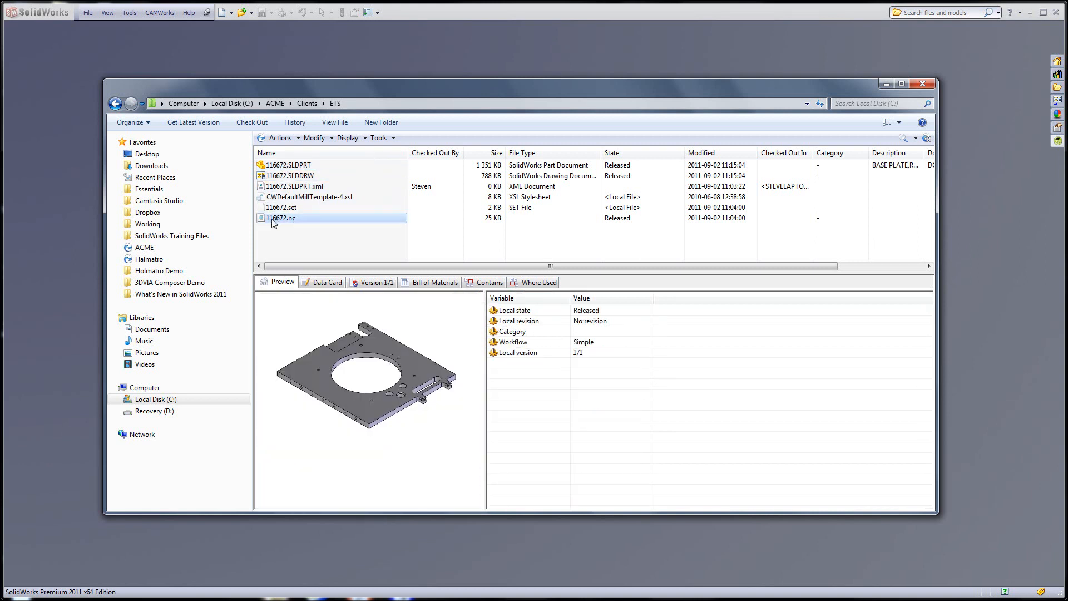